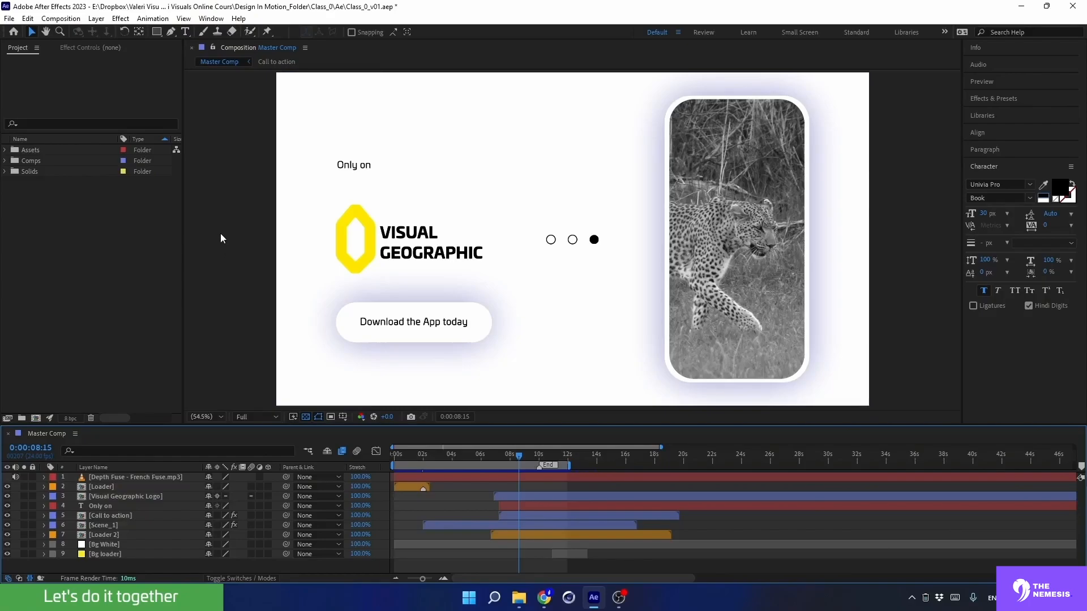
- Purge all memory and the disk cache, clearing the disk cache for all versions
{"action": "left_click", "coordinate": [28, 18]}
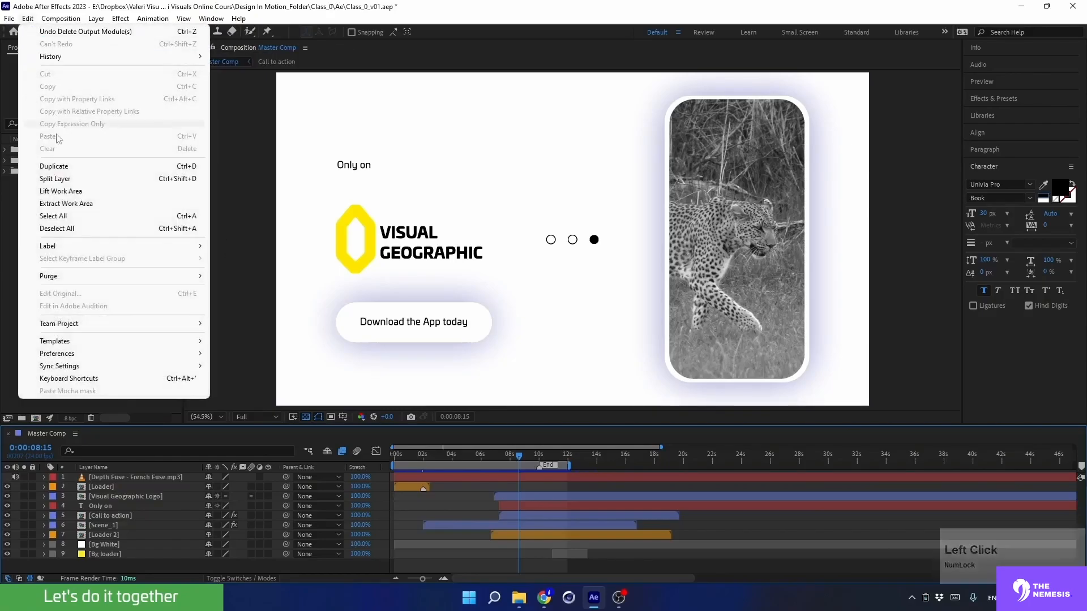
{"action": "mouse_move", "coordinate": [96, 281]}
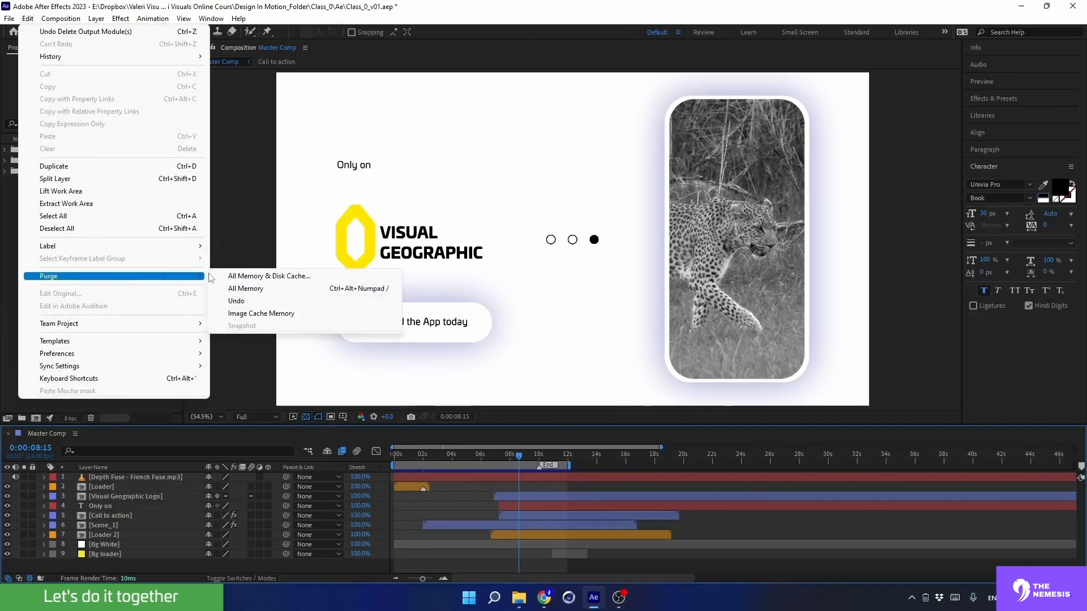
{"action": "left_click", "coordinate": [232, 276]}
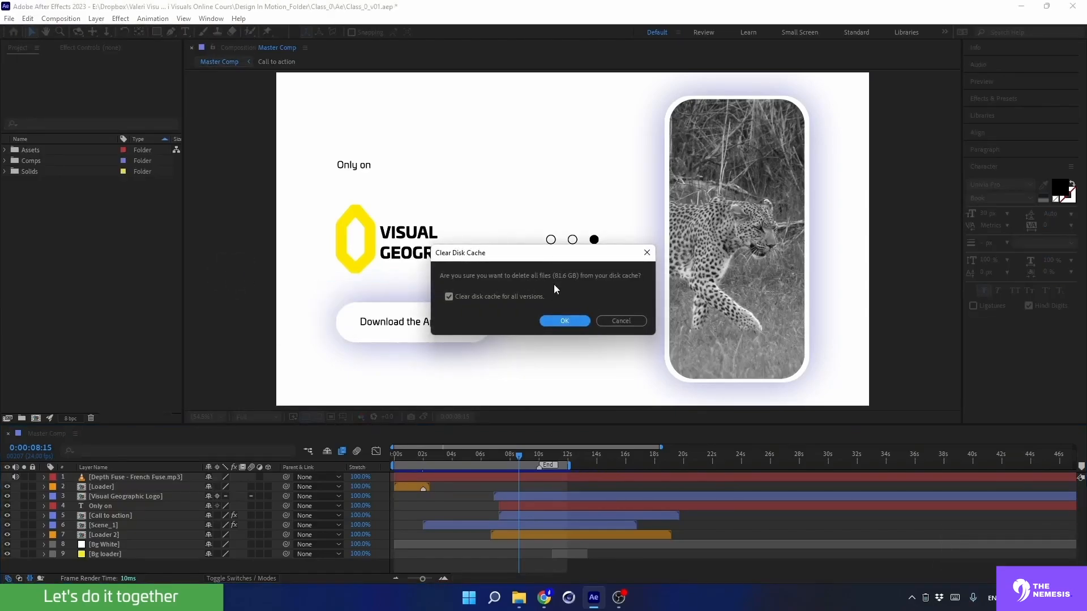
{"action": "left_click", "coordinate": [552, 323]}
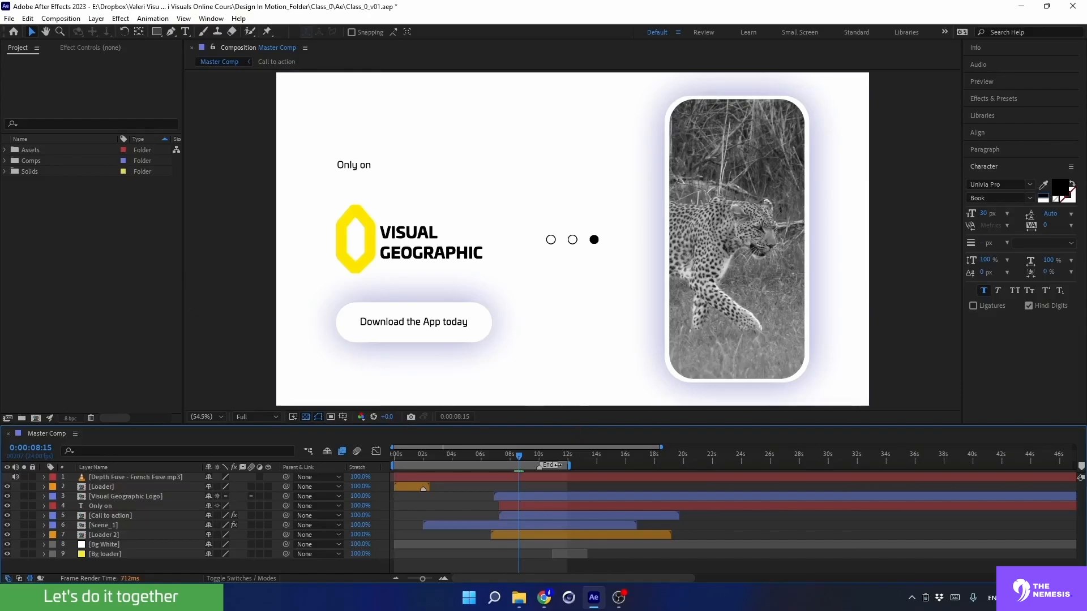
- Set the current time to 0:00:08:20 and send that single frame of Master Comp to the render queue as an image file
{"action": "left_click_drag", "start_coordinate": [502, 460], "coordinate": [521, 464]}
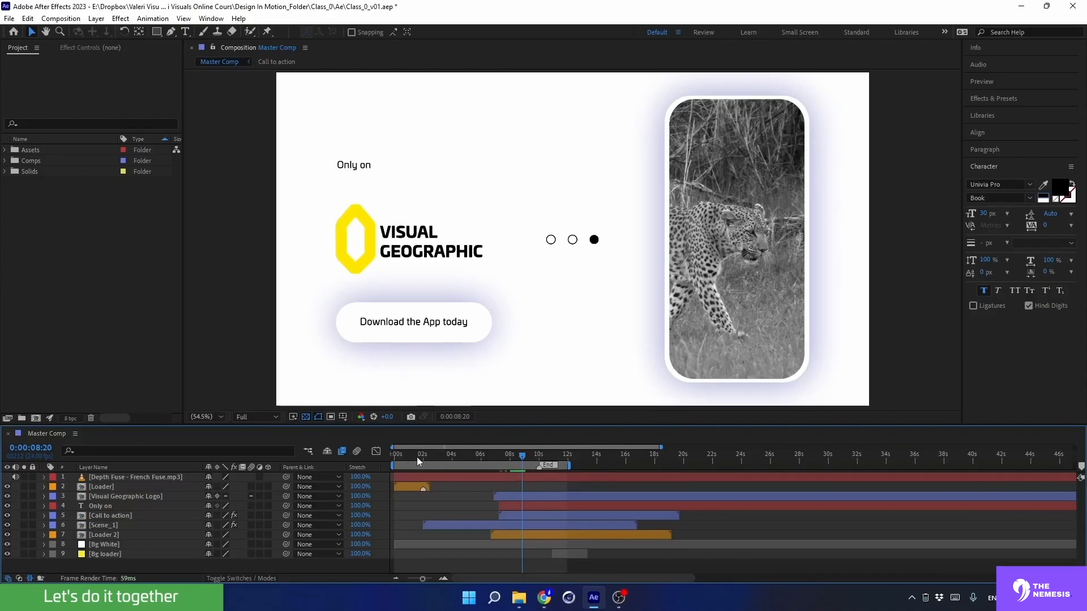
{"action": "left_click", "coordinate": [55, 19]}
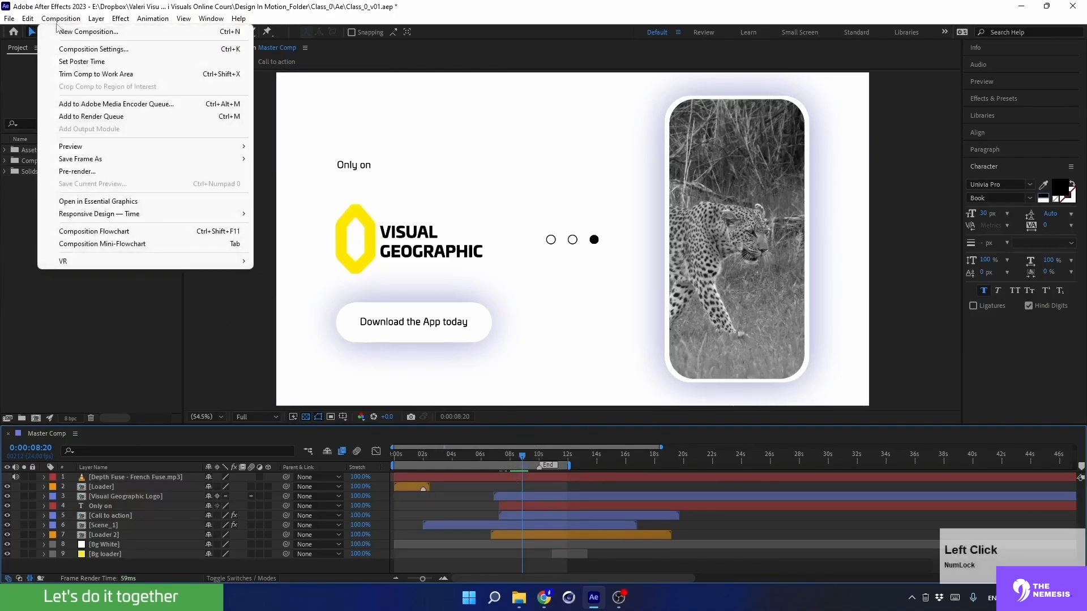
{"action": "mouse_move", "coordinate": [91, 160]}
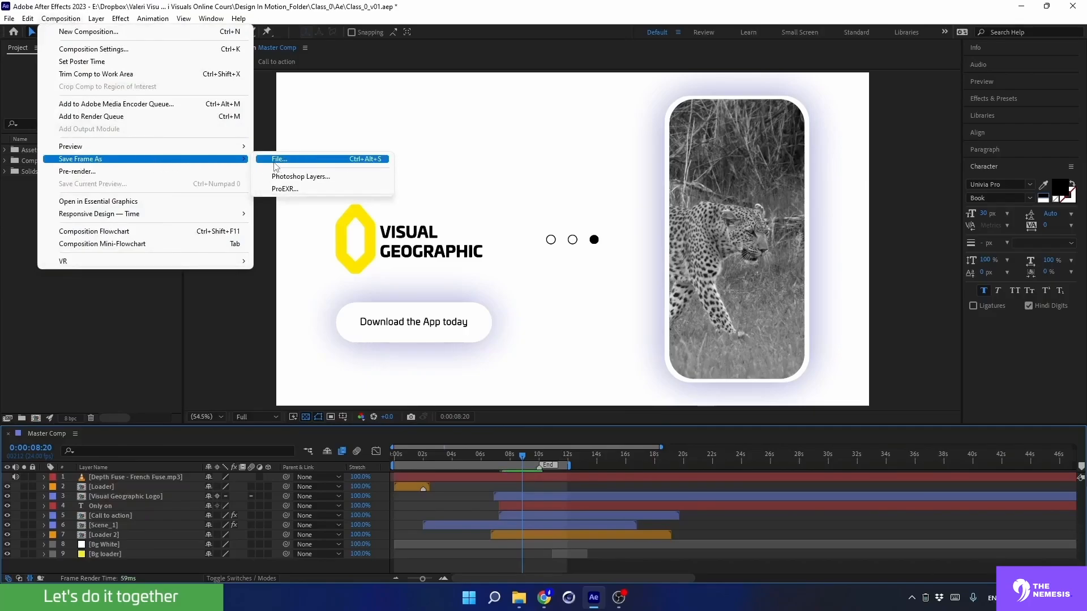
{"action": "left_click", "coordinate": [276, 161]}
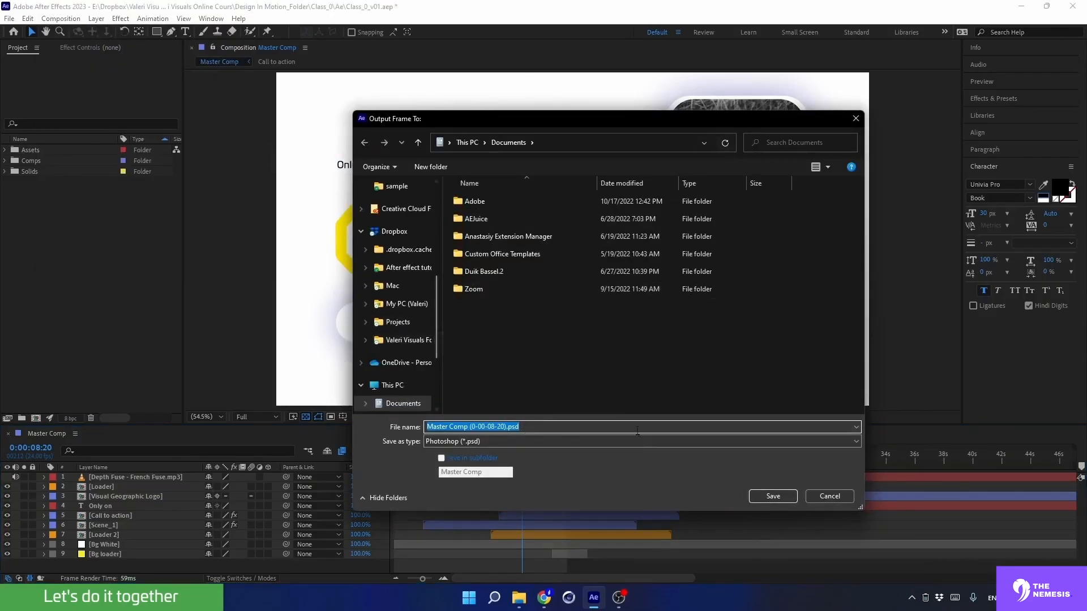
{"action": "left_click_drag", "start_coordinate": [590, 120], "coordinate": [489, 109]}
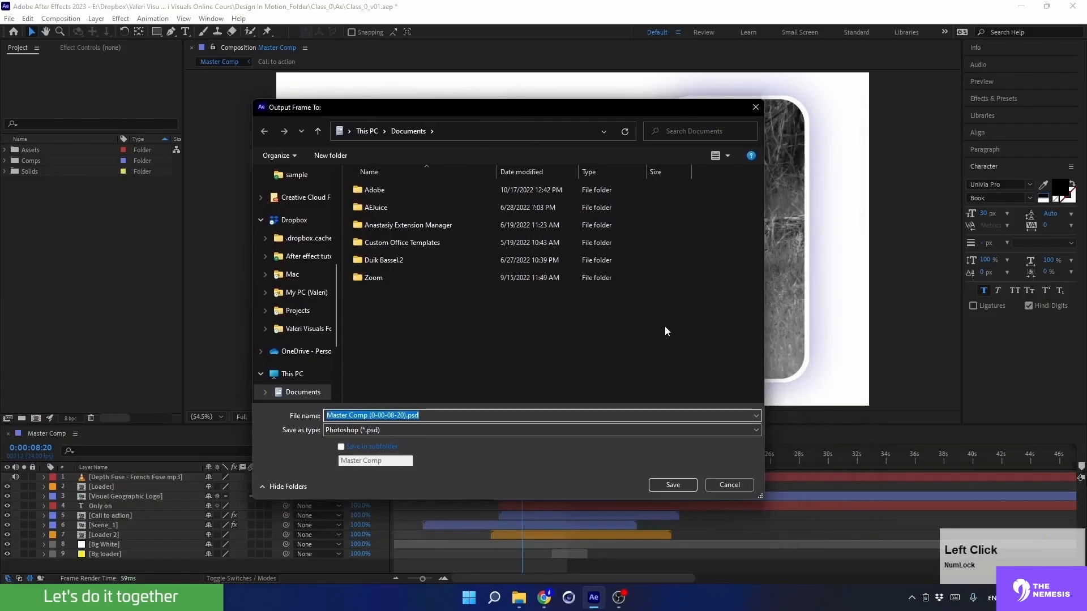
{"action": "left_click", "coordinate": [666, 485]}
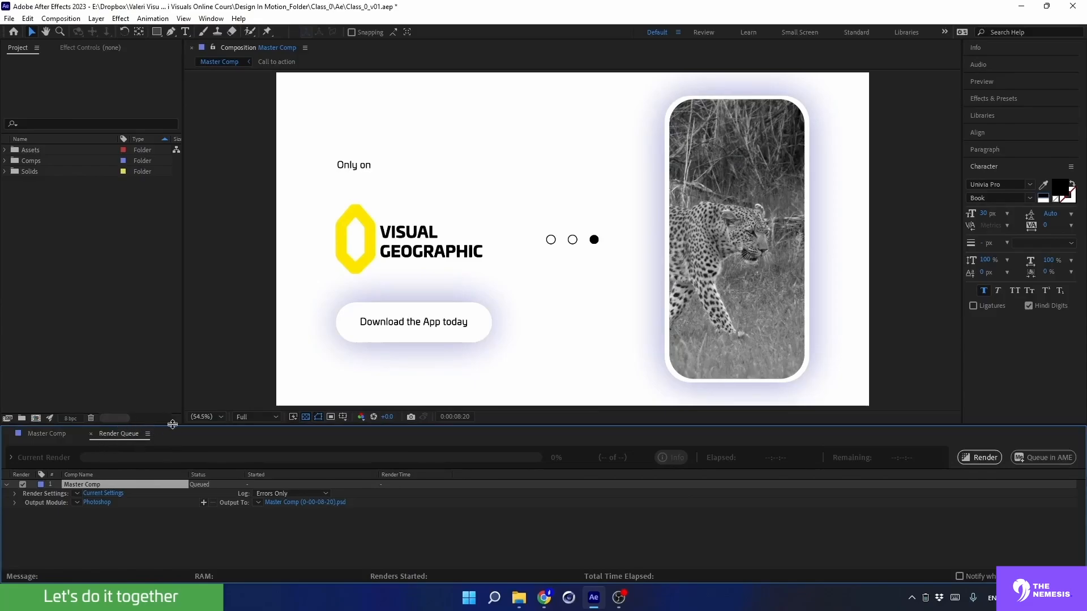
- Set the queued frame's output module to JPEG Sequence format with Maximum quality (10)
{"action": "left_click", "coordinate": [93, 503]}
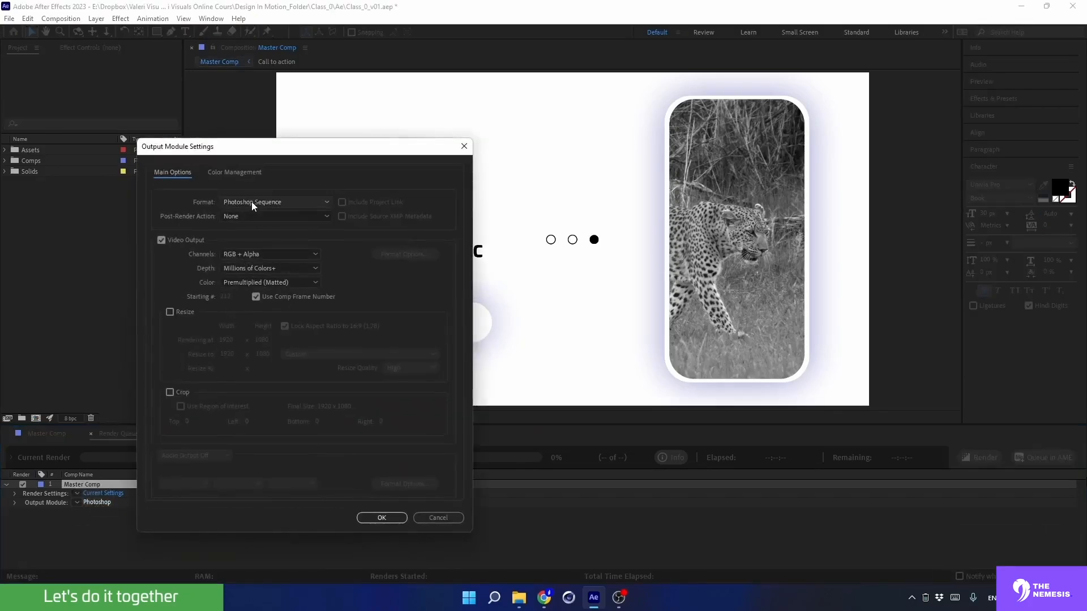
{"action": "left_click", "coordinate": [251, 202]}
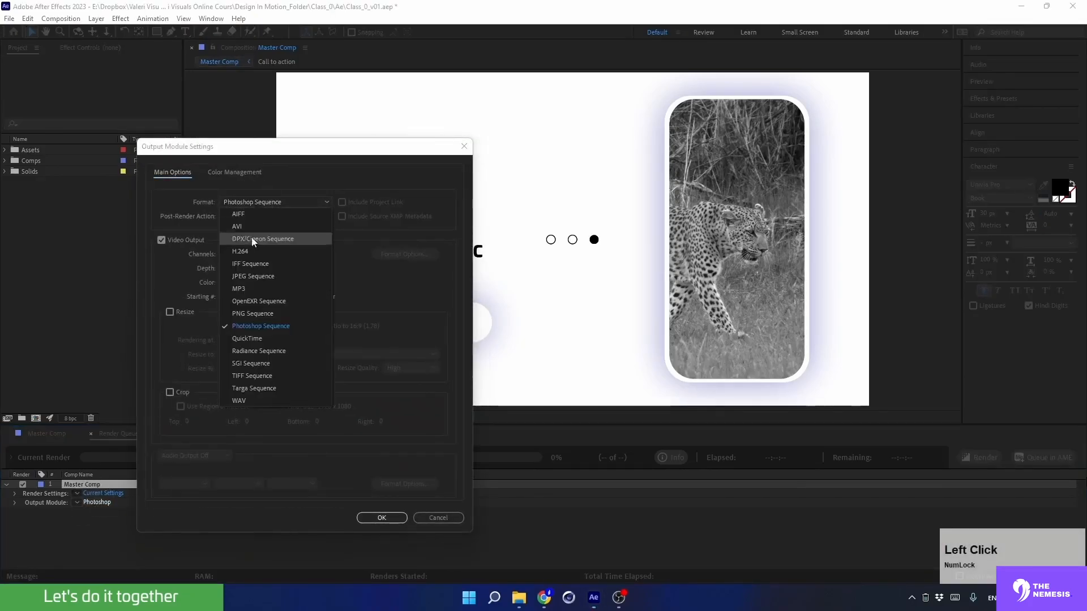
{"action": "left_click", "coordinate": [245, 277]}
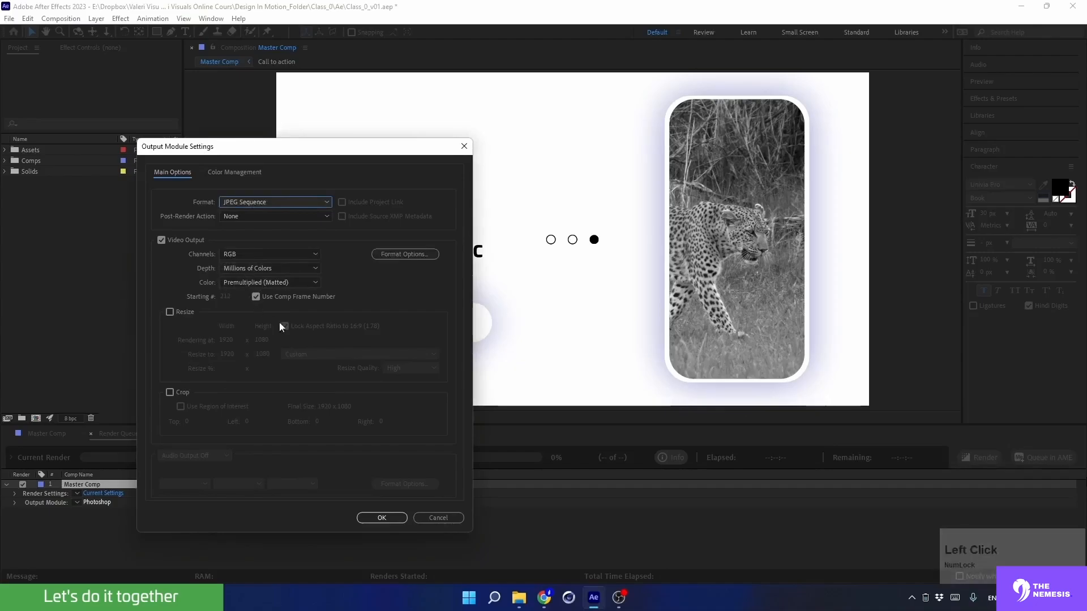
{"action": "left_click", "coordinate": [392, 254]}
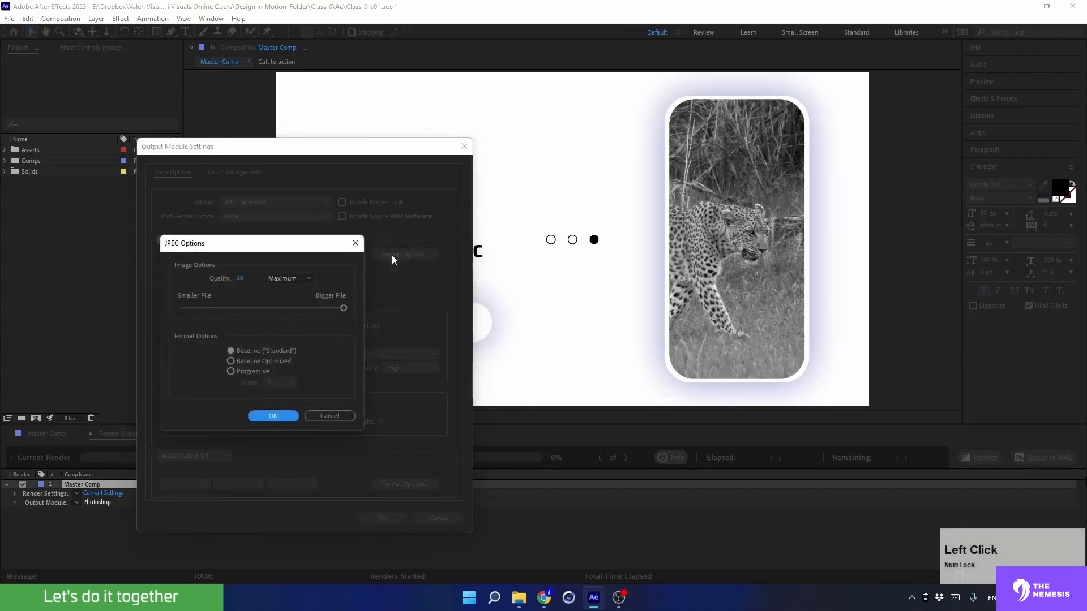
{"action": "left_click", "coordinate": [283, 280]}
{"action": "left_click", "coordinate": [284, 325]}
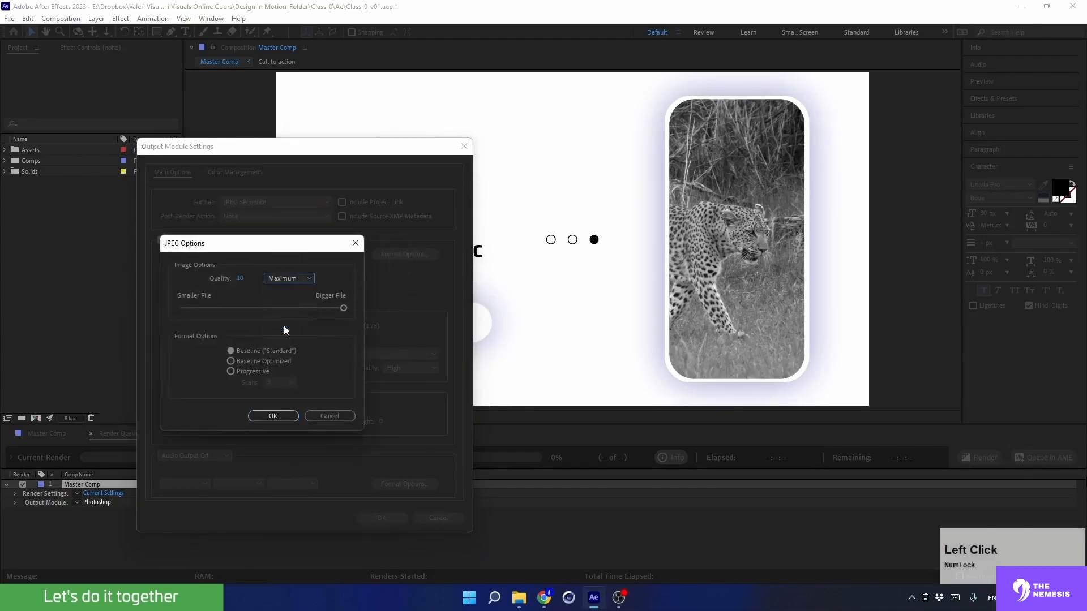
{"action": "left_click", "coordinate": [333, 309]}
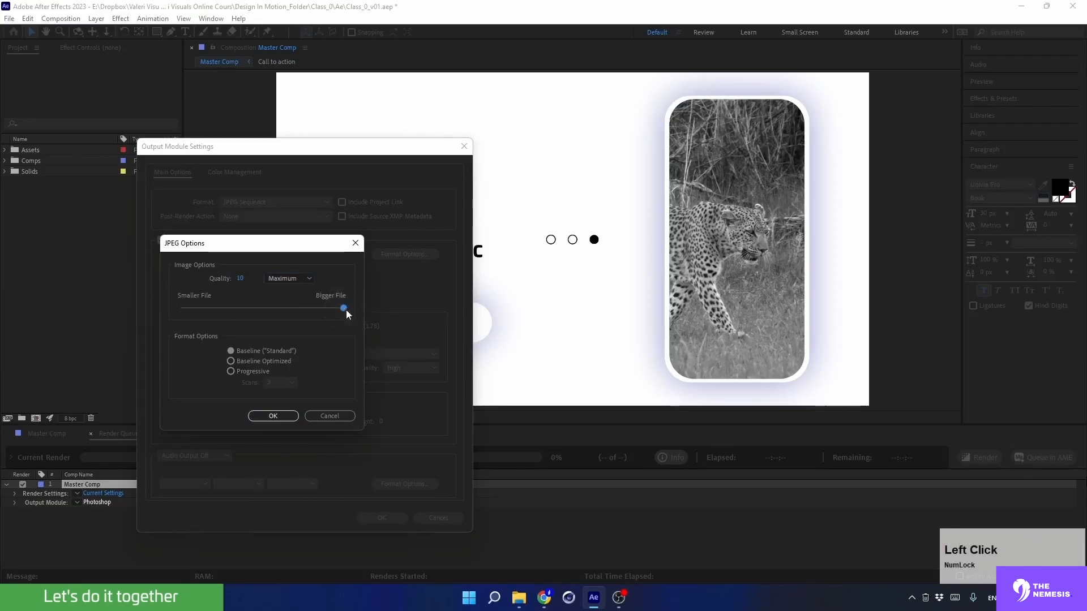
{"action": "left_click", "coordinate": [262, 417]}
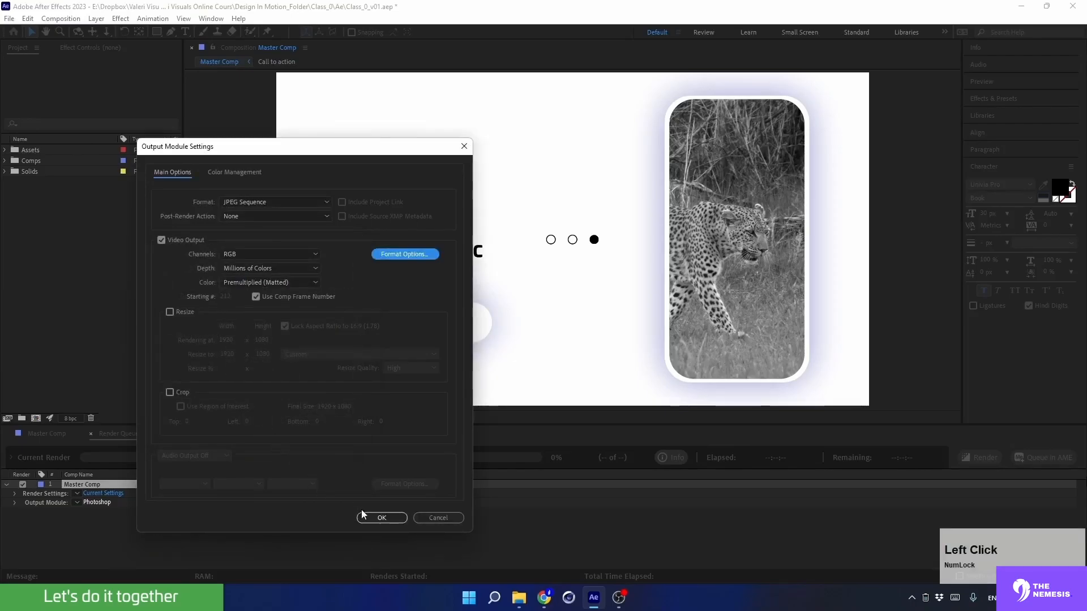
{"action": "left_click", "coordinate": [381, 518]}
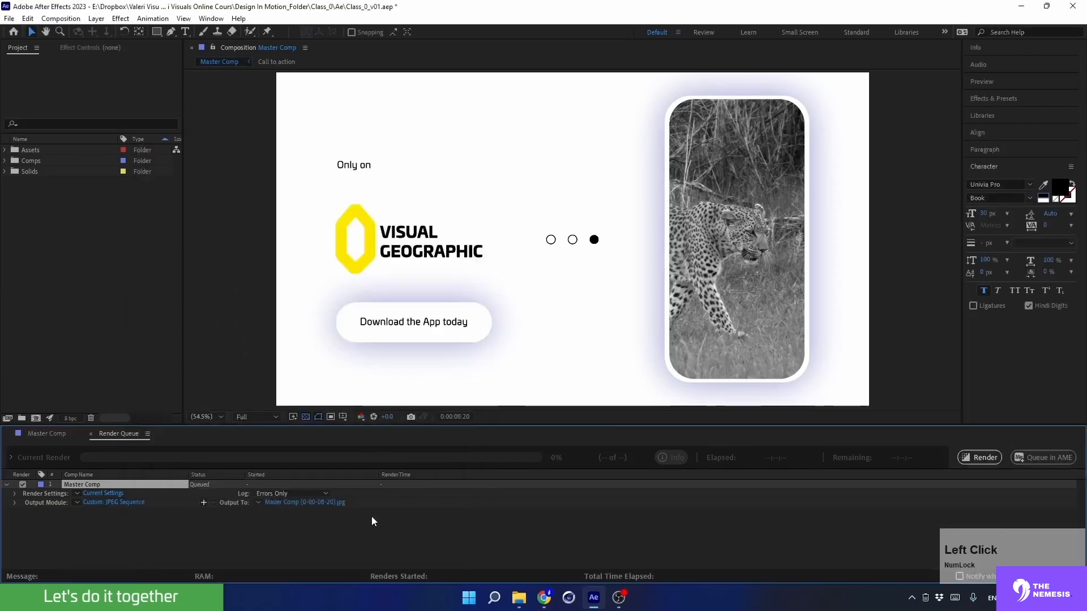
- Open the queued frame's output destination and browse to the Class_0 folder inside Design In Motion_Folder
{"action": "left_click", "coordinate": [292, 502]}
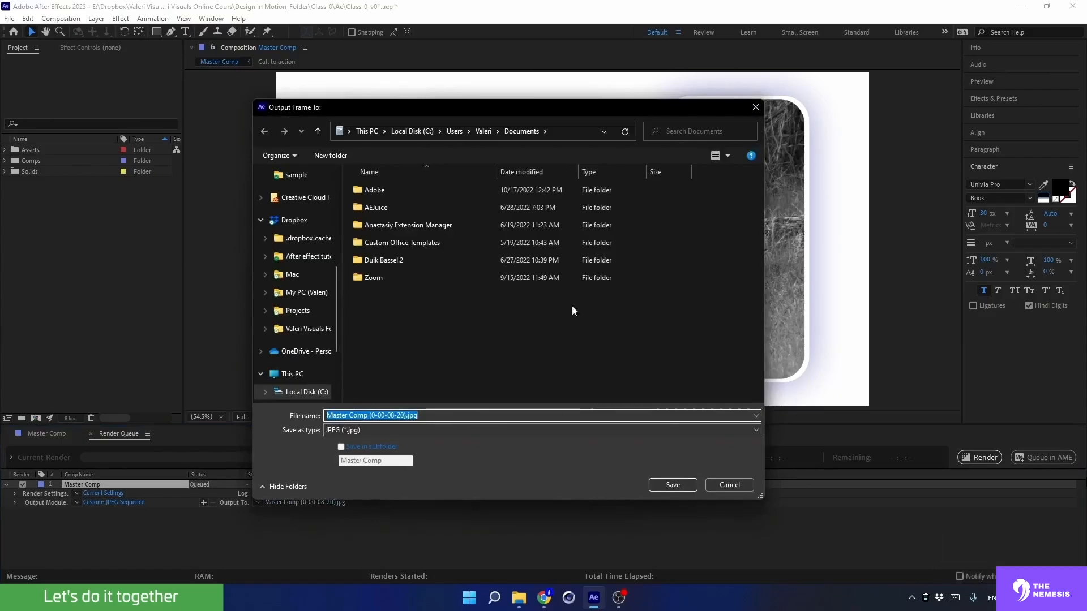
{"action": "scroll", "coordinate": [287, 296], "scroll_direction": "down", "scroll_amount": 1}
{"action": "left_click", "coordinate": [265, 310]}
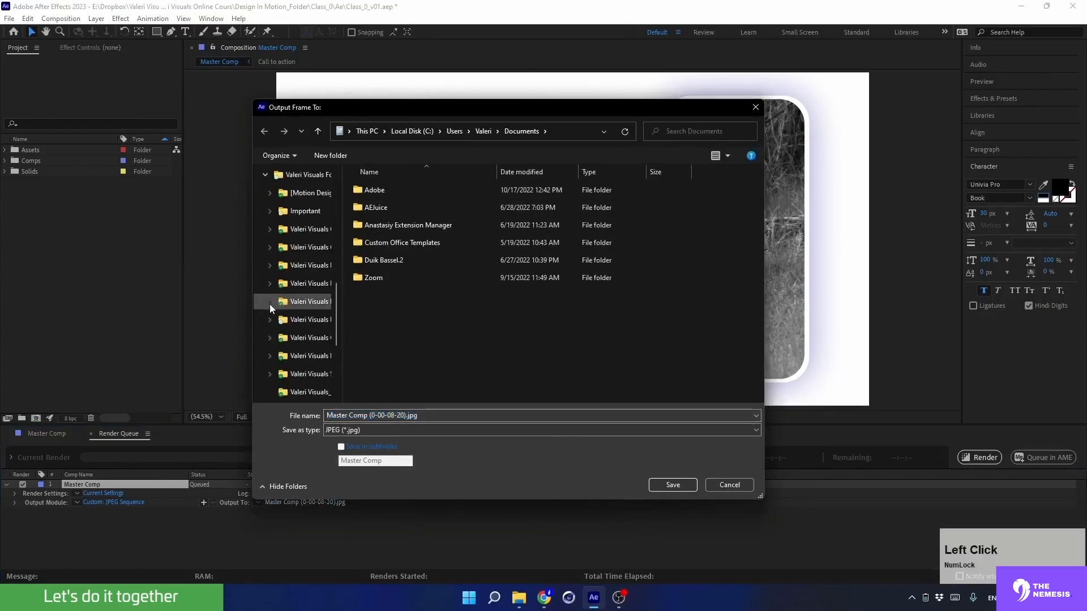
{"action": "left_click_drag", "start_coordinate": [340, 302], "coordinate": [417, 302]}
{"action": "left_click", "coordinate": [329, 337]}
{"action": "double_click", "coordinate": [465, 210]}
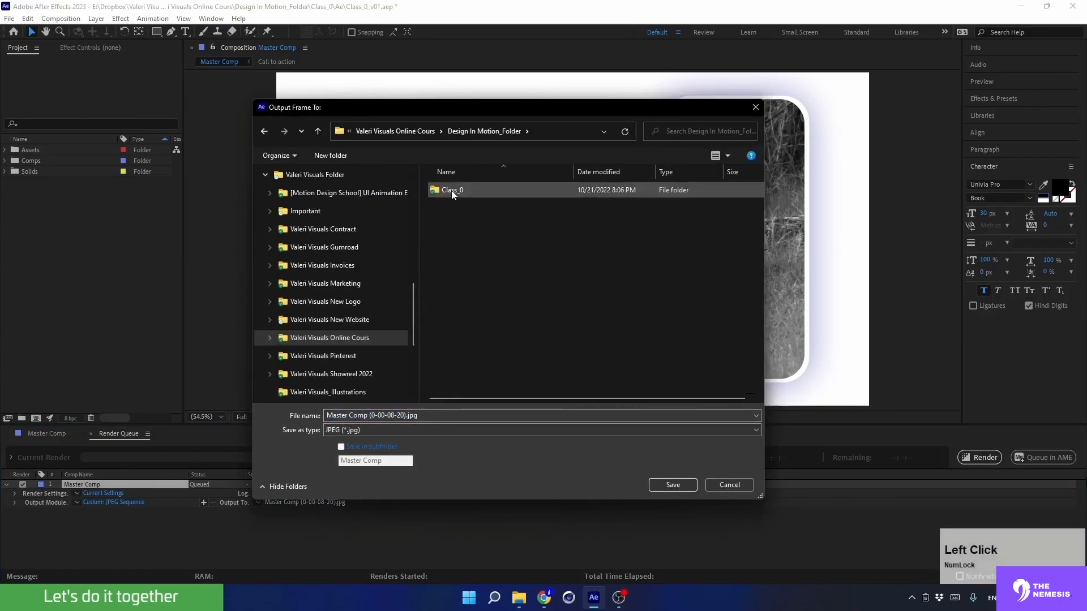
{"action": "left_click", "coordinate": [450, 189]}
{"action": "double_click", "coordinate": [451, 189]}
{"action": "left_click_drag", "start_coordinate": [419, 257], "coordinate": [376, 257]}
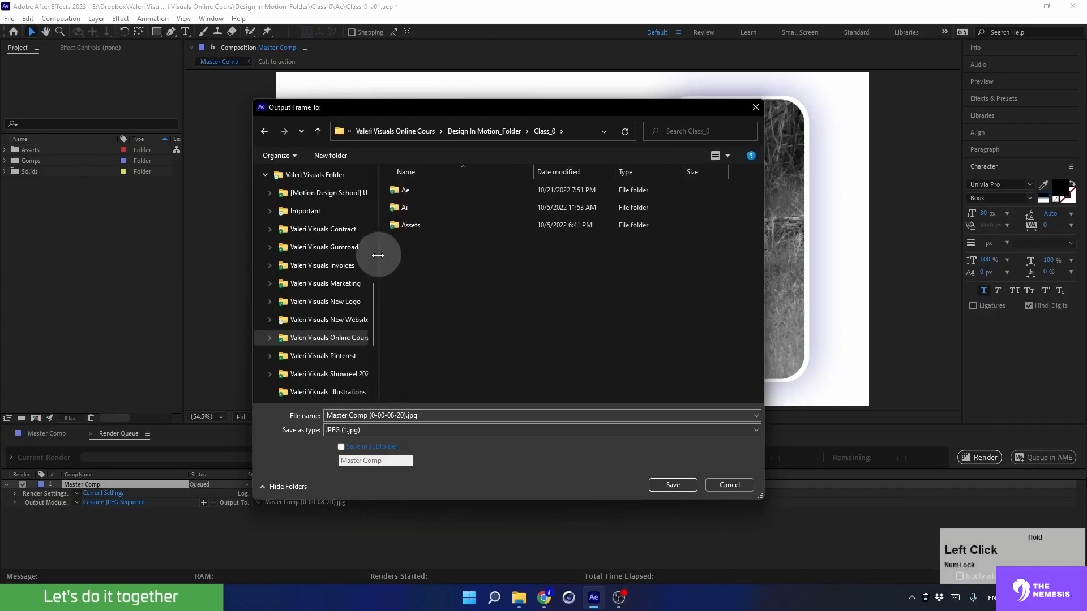
{"action": "left_click", "coordinate": [265, 175]}
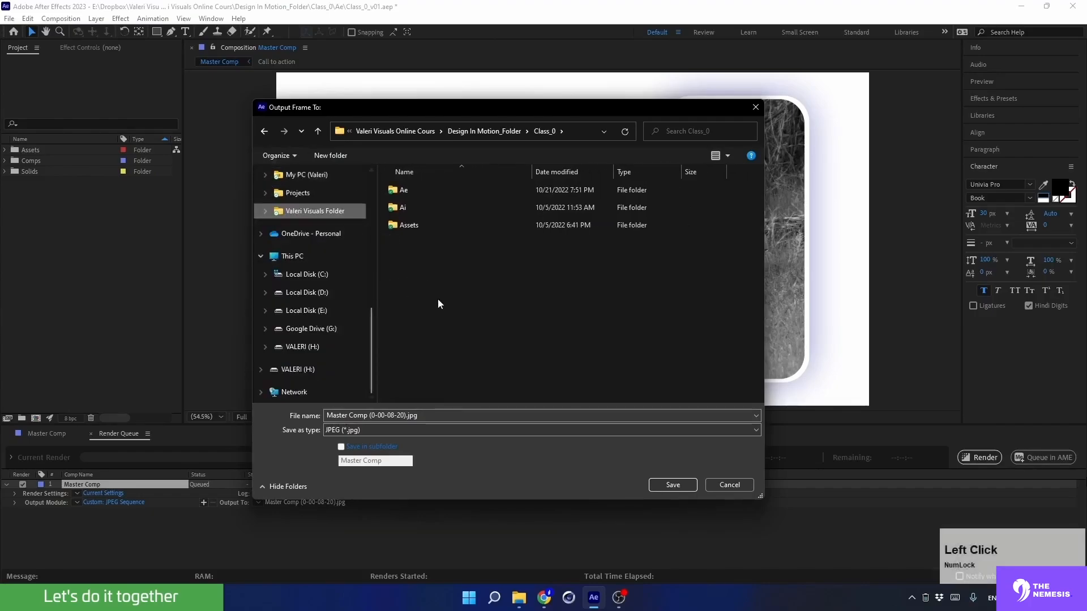
- Create a folder named Samples inside Class_0 and open it as the output location
{"action": "right_click", "coordinate": [415, 265]}
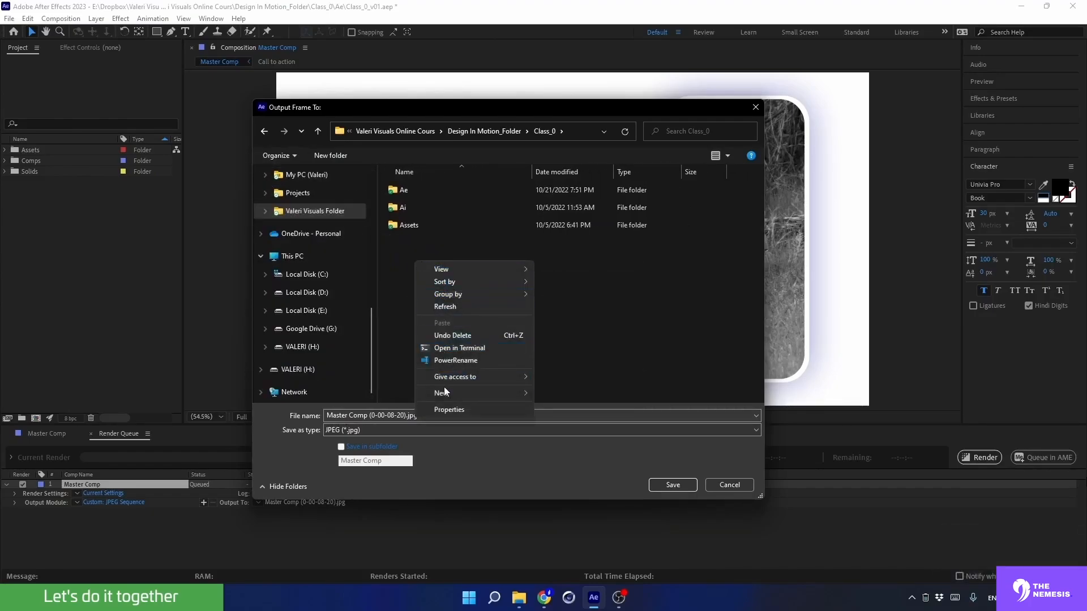
{"action": "mouse_move", "coordinate": [453, 393]}
{"action": "left_click", "coordinate": [547, 393]}
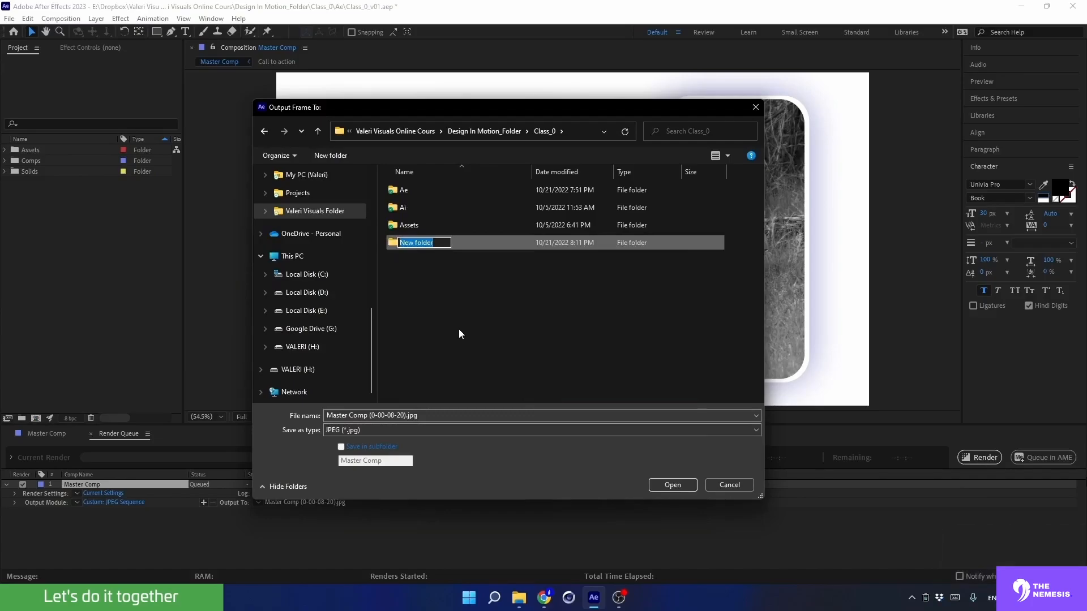
{"action": "type", "text": "Samples"}
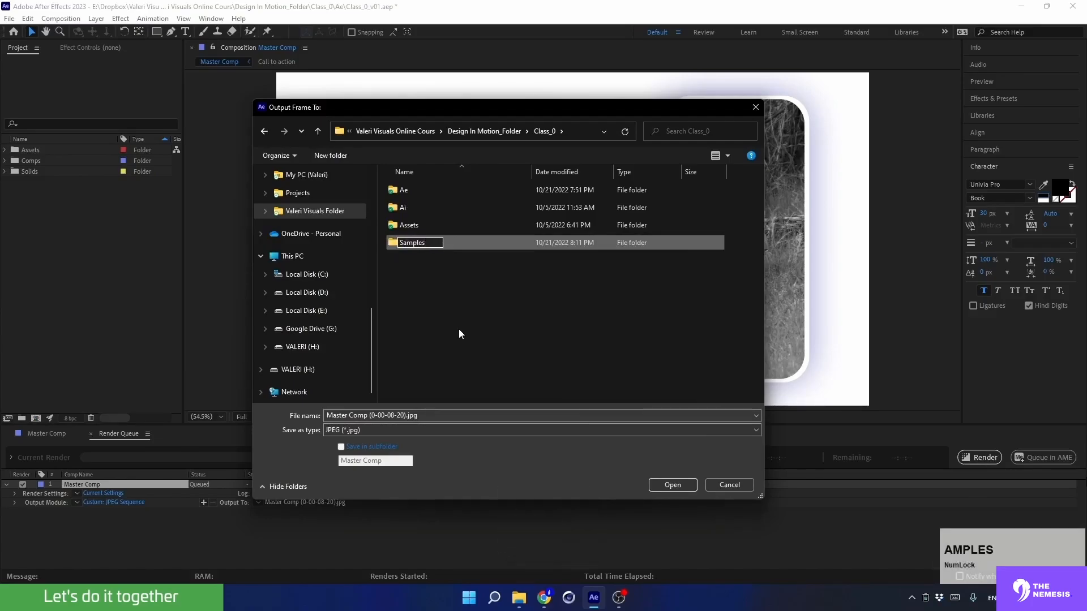
{"action": "key", "text": "Return"}
{"action": "double_click", "coordinate": [410, 242]}
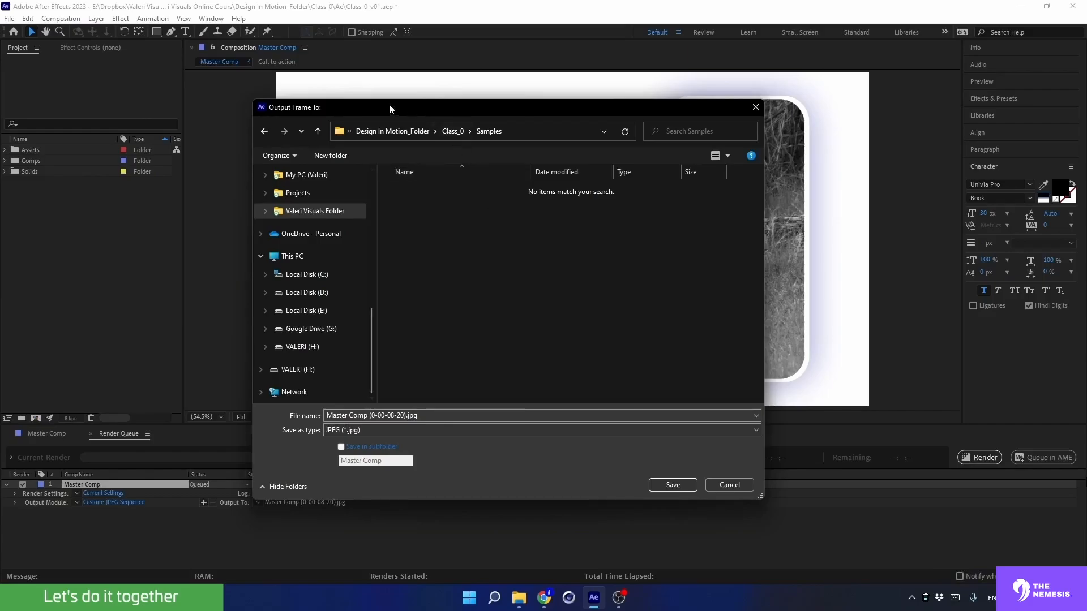
- Save the output file name as Class_0_v01.jpg in the Samples folder and render the queued frame
{"action": "left_click_drag", "start_coordinate": [335, 112], "coordinate": [604, 183]}
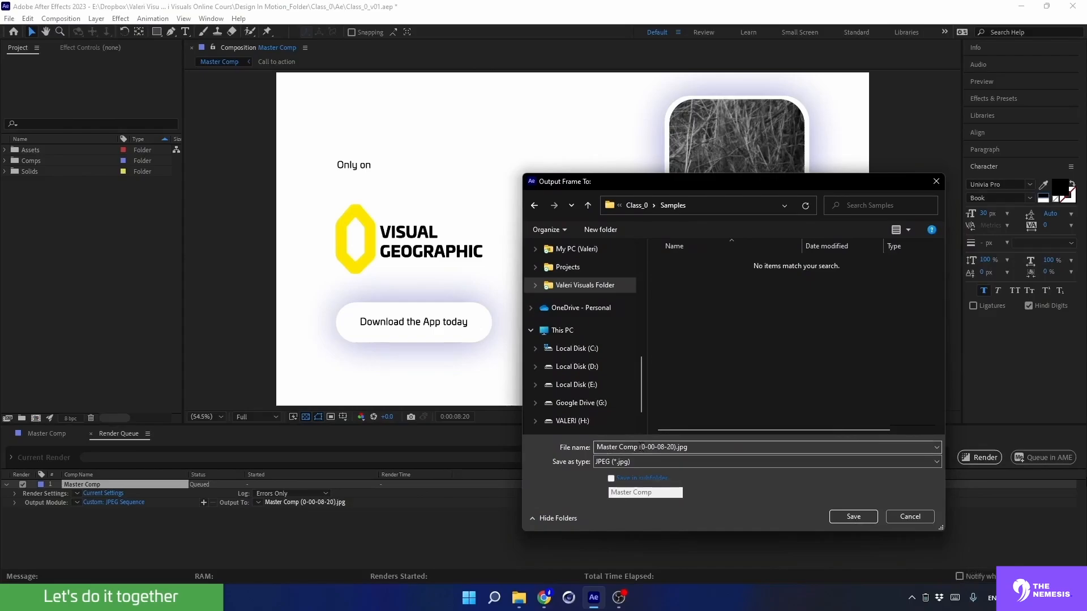
{"action": "left_click_drag", "start_coordinate": [641, 445], "coordinate": [566, 447]}
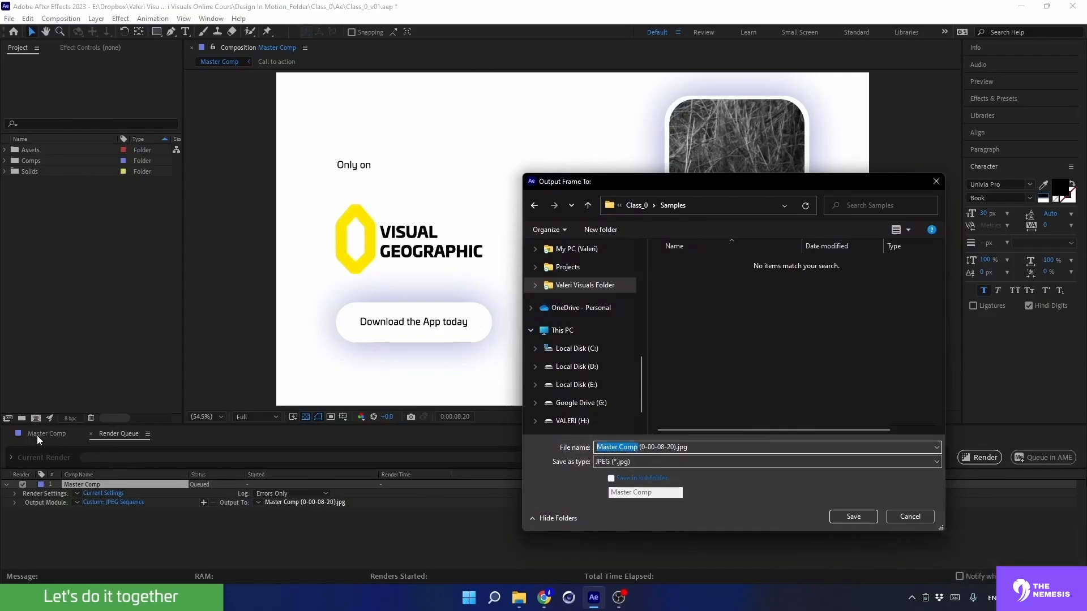
{"action": "left_click", "coordinate": [652, 447]}
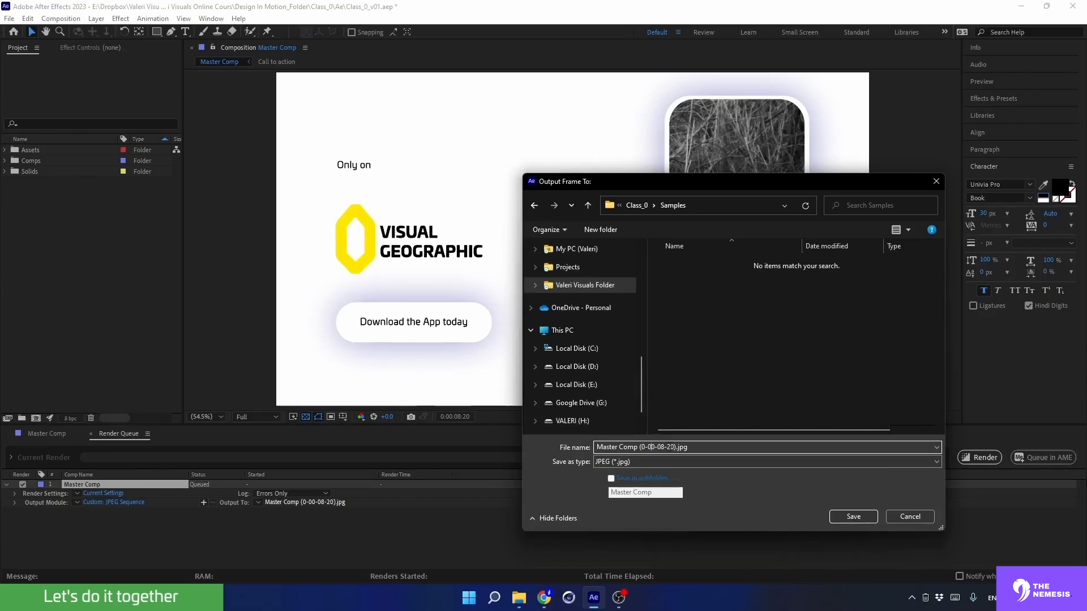
{"action": "left_click", "coordinate": [676, 446]}
{"action": "left_click_drag", "start_coordinate": [677, 447], "coordinate": [595, 447]}
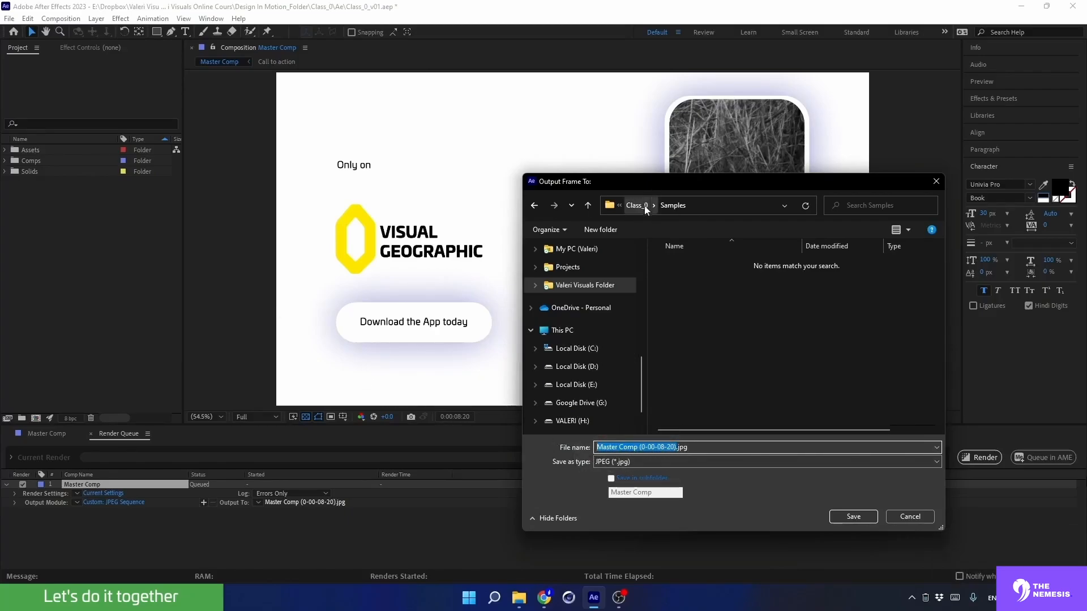
{"action": "type", "text": "Class"}
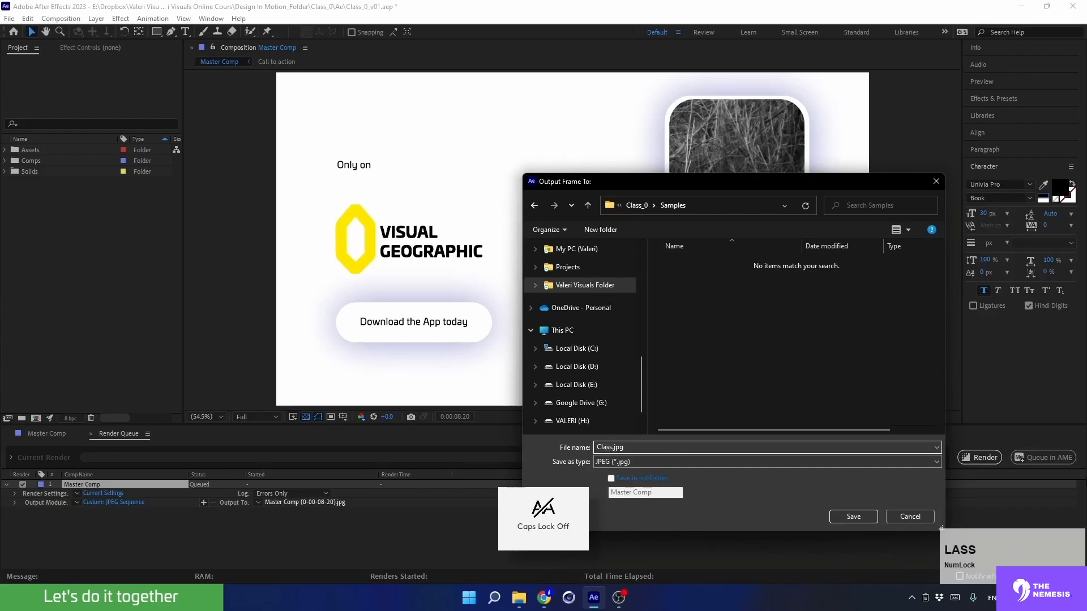
{"action": "type", "text": "_0_v01"}
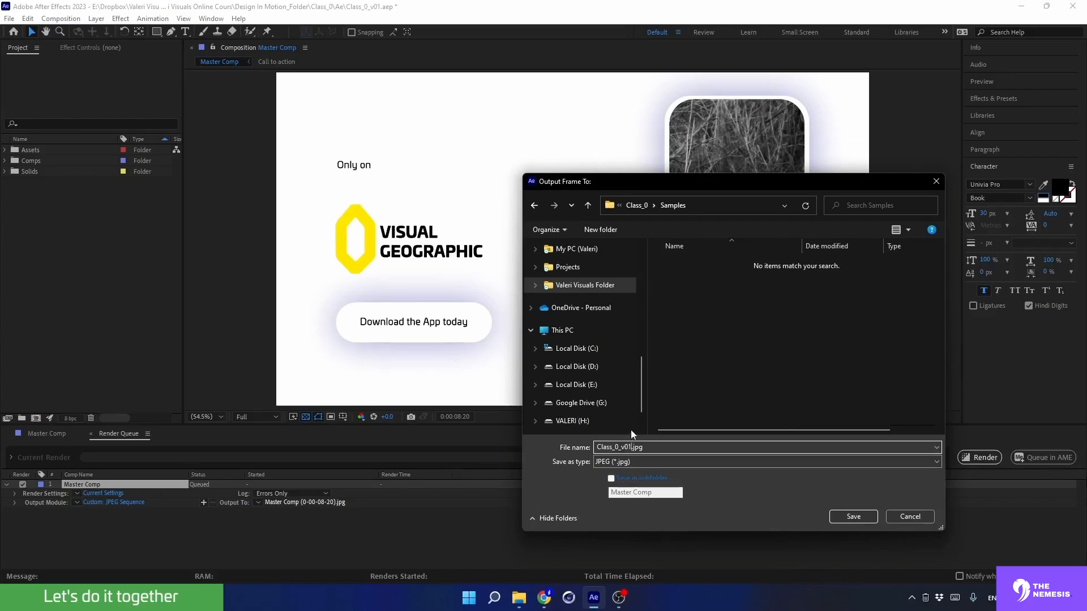
{"action": "left_click", "coordinate": [839, 516]}
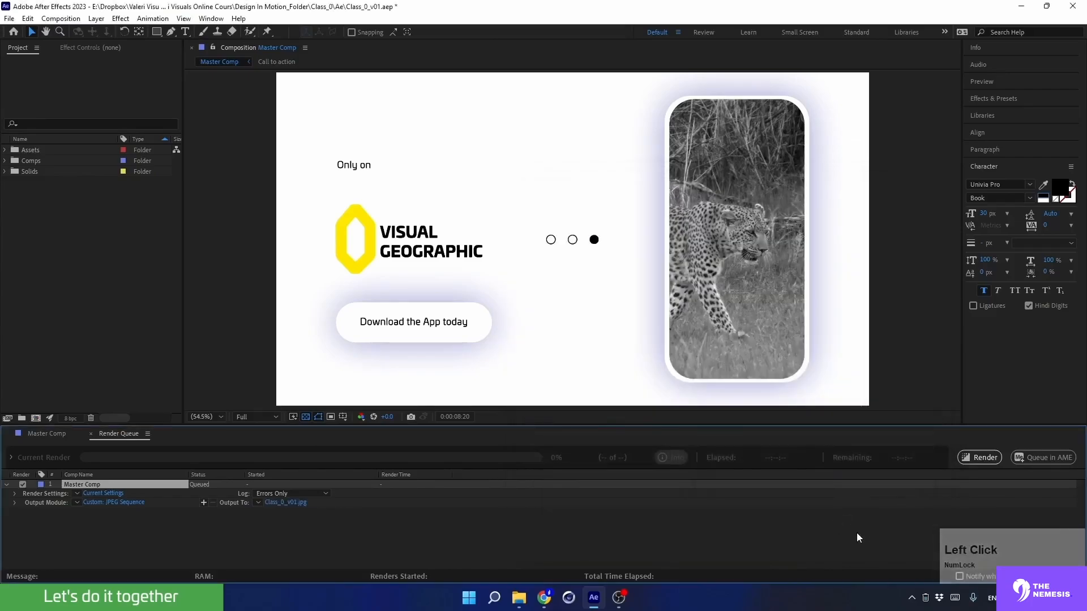
{"action": "left_click", "coordinate": [980, 460]}
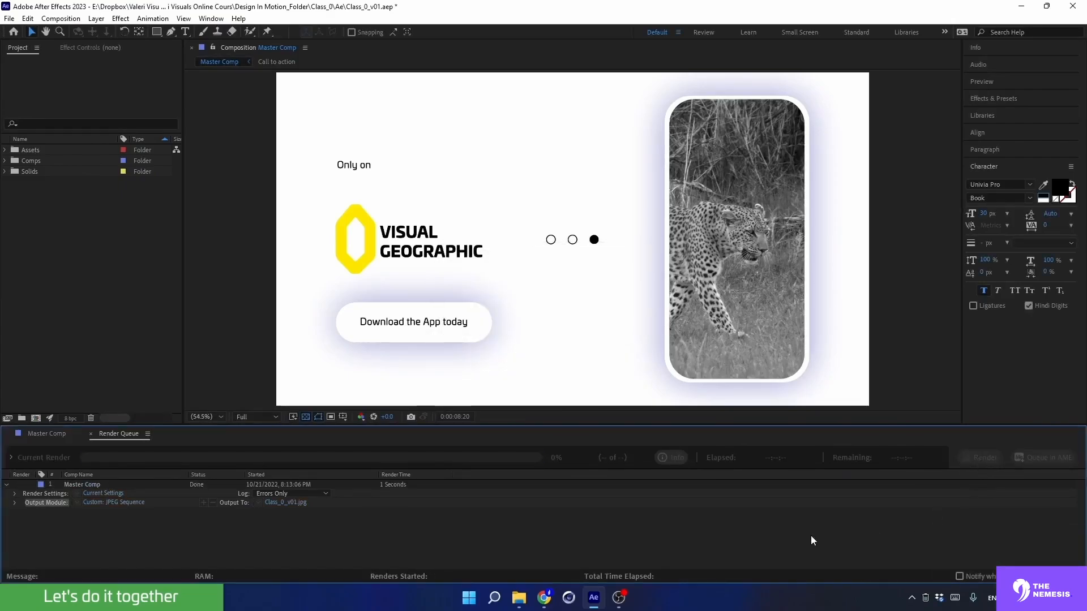
- Open the rendered Class_0_v01.jpg from its output location to inspect the image, and put the viewer and Samples folder away
{"action": "mouse_move", "coordinate": [516, 594]}
{"action": "left_click", "coordinate": [14, 503]}
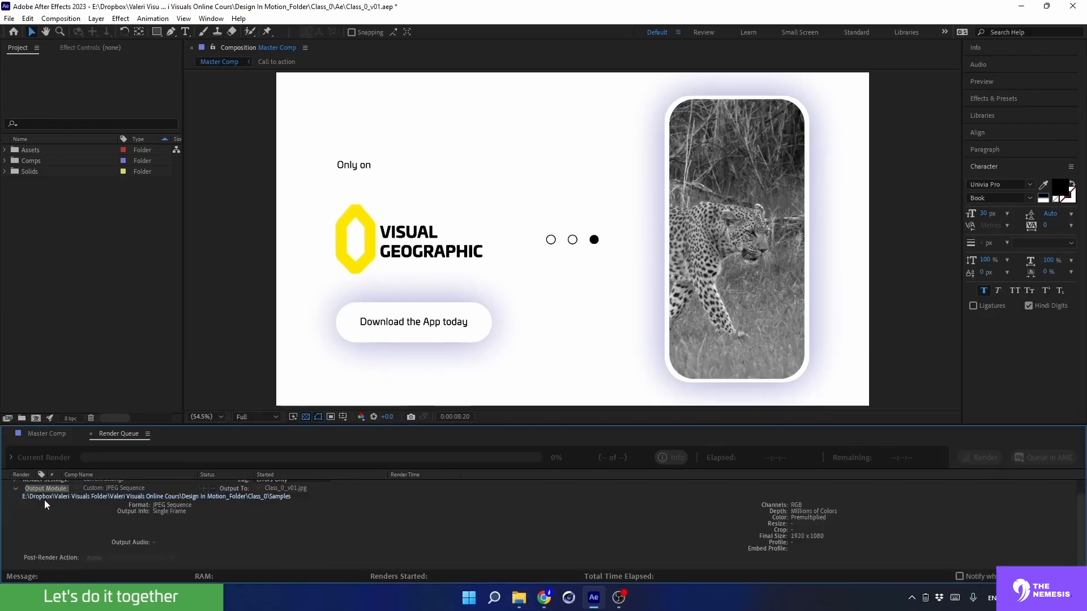
{"action": "left_click", "coordinate": [40, 498]}
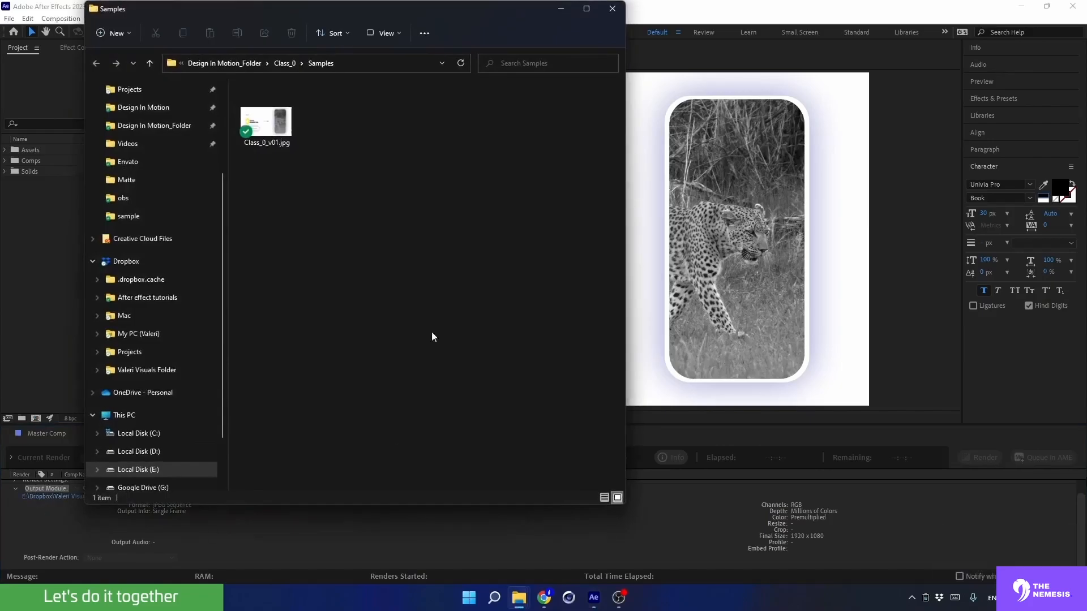
{"action": "left_click_drag", "start_coordinate": [270, 12], "coordinate": [446, 72]}
{"action": "double_click", "coordinate": [449, 188]}
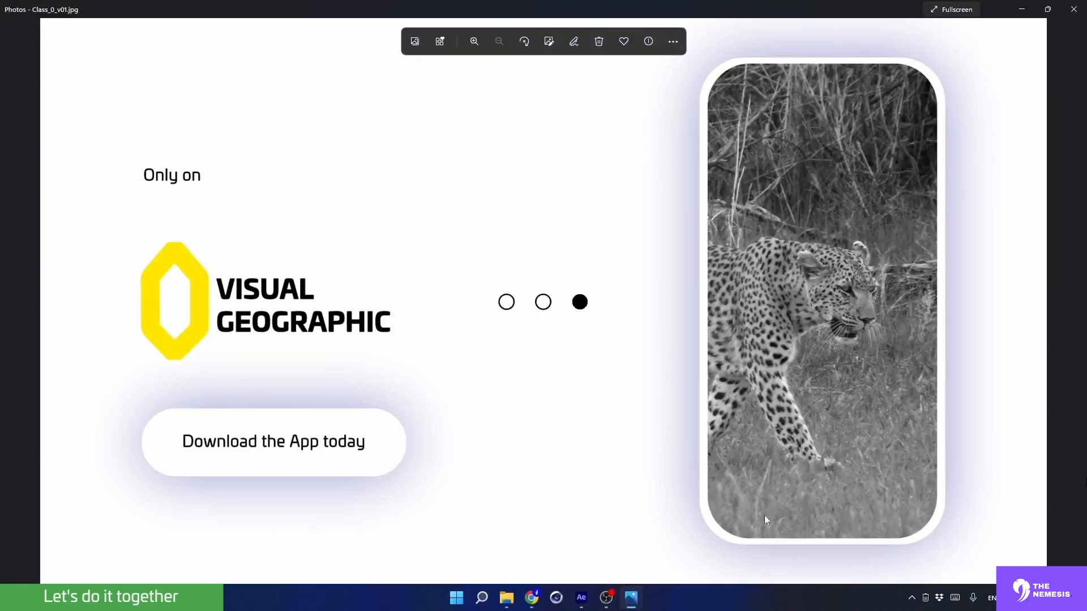
{"action": "left_click", "coordinate": [1076, 16]}
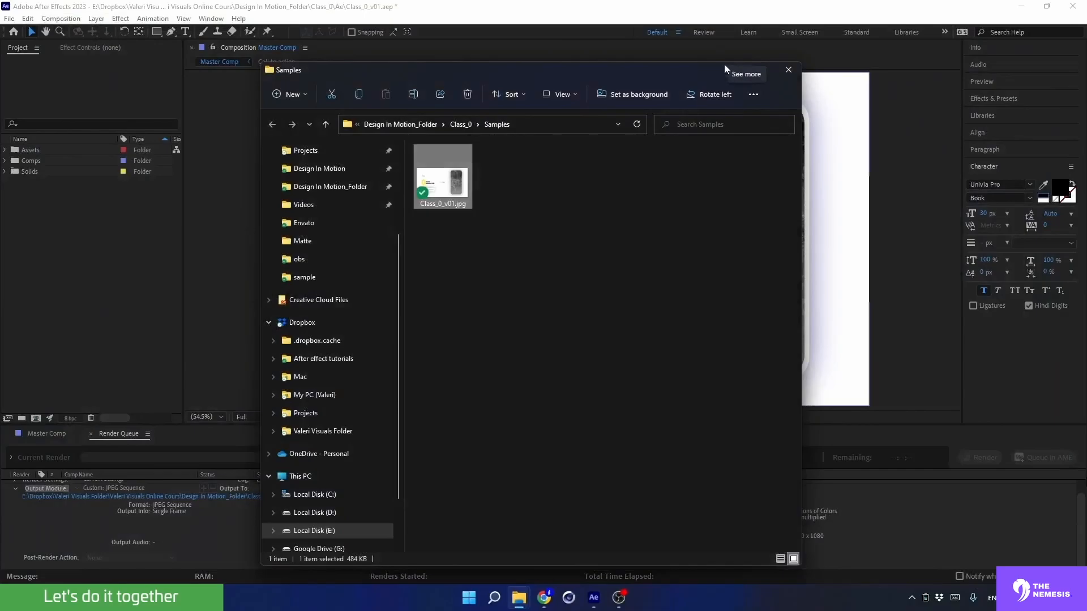
{"action": "left_click", "coordinate": [731, 67]}
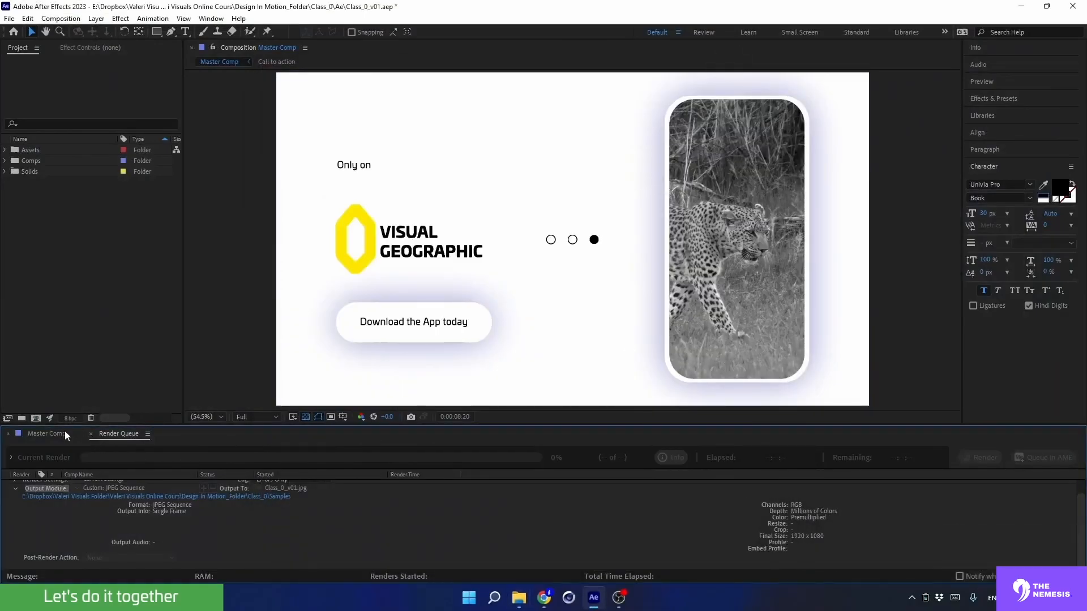
- Set the Master Comp preview resolution to Quarter and send the current frame to the render queue as a file
{"action": "left_click", "coordinate": [57, 433]}
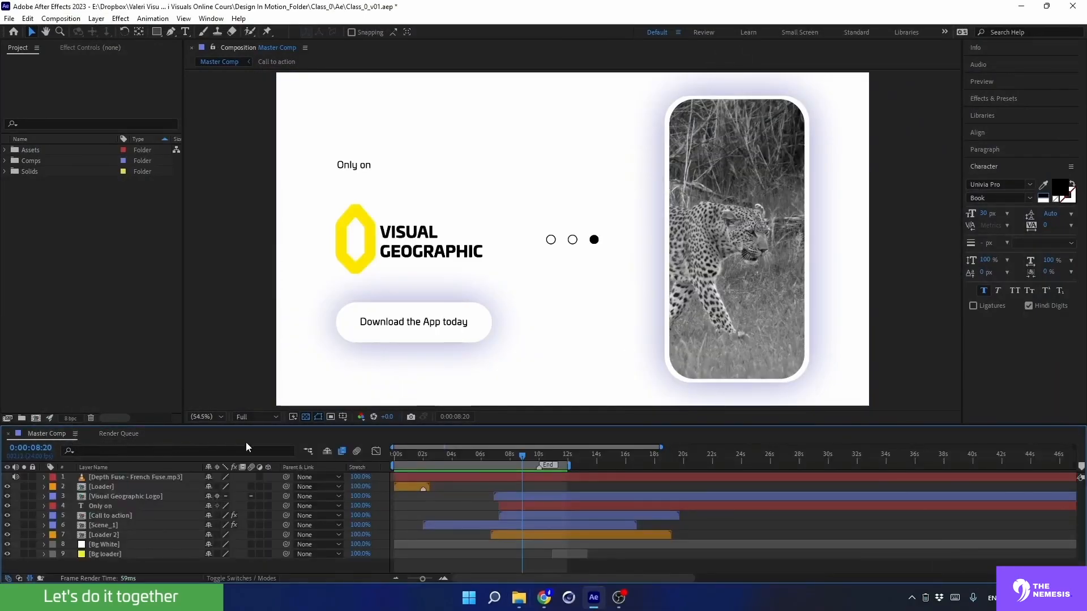
{"action": "left_click", "coordinate": [254, 417]}
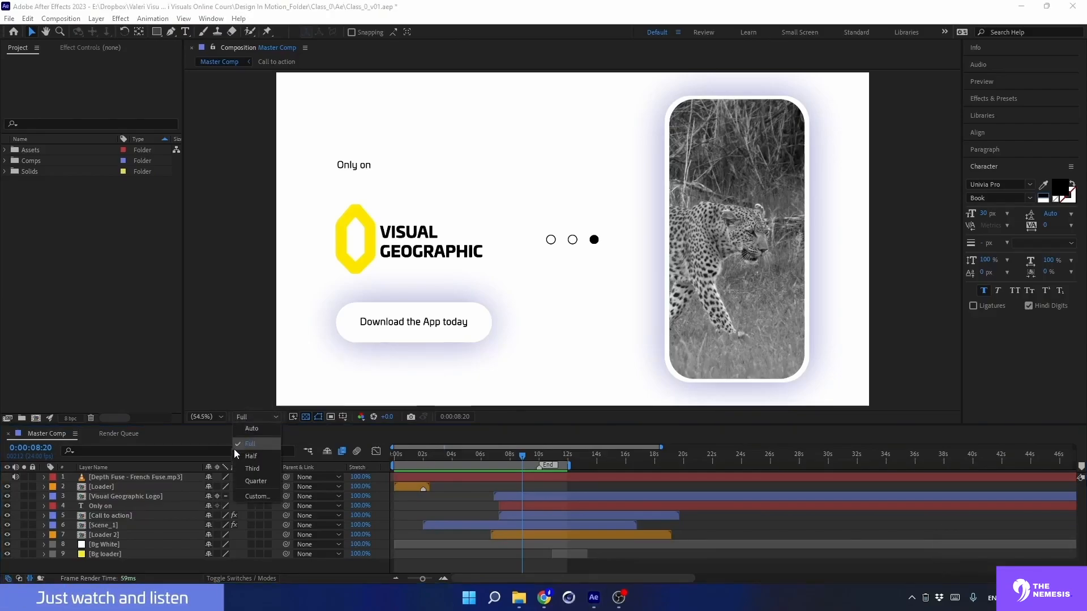
{"action": "left_click", "coordinate": [249, 482]}
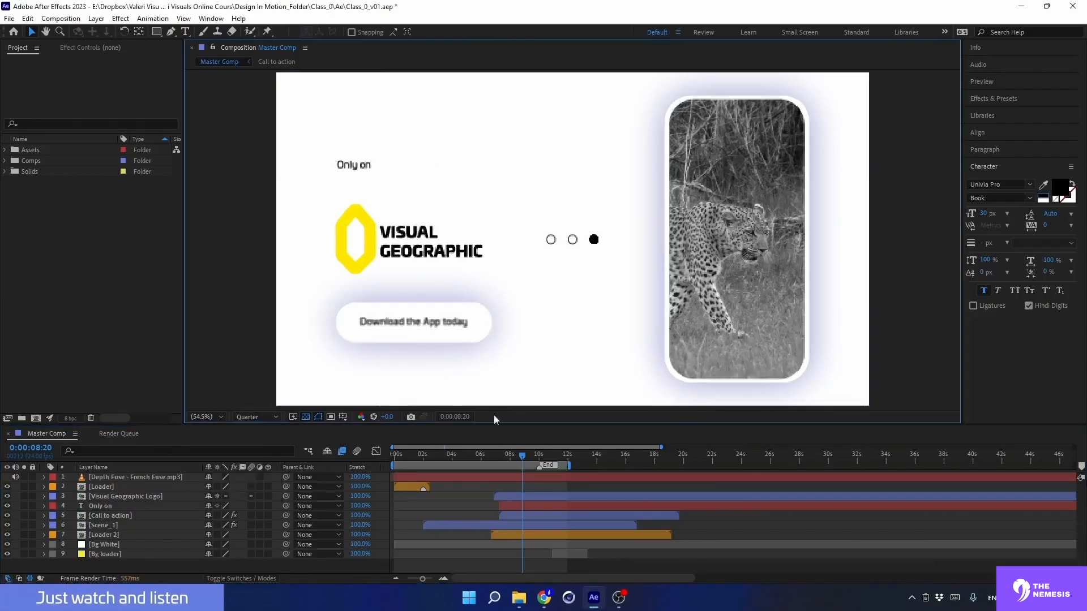
{"action": "left_click", "coordinate": [60, 21]}
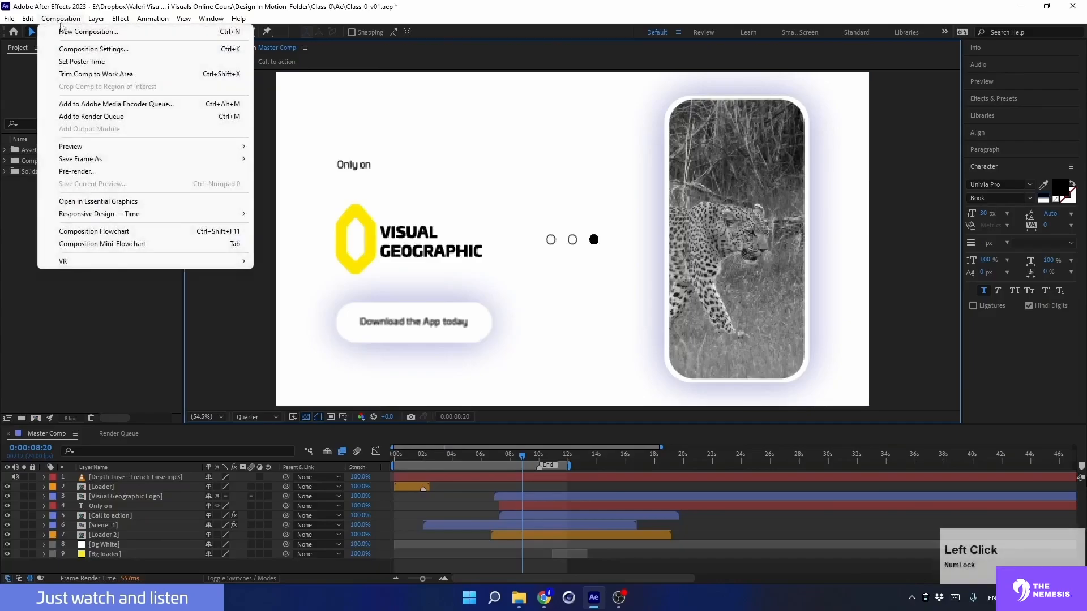
{"action": "mouse_move", "coordinate": [90, 161]}
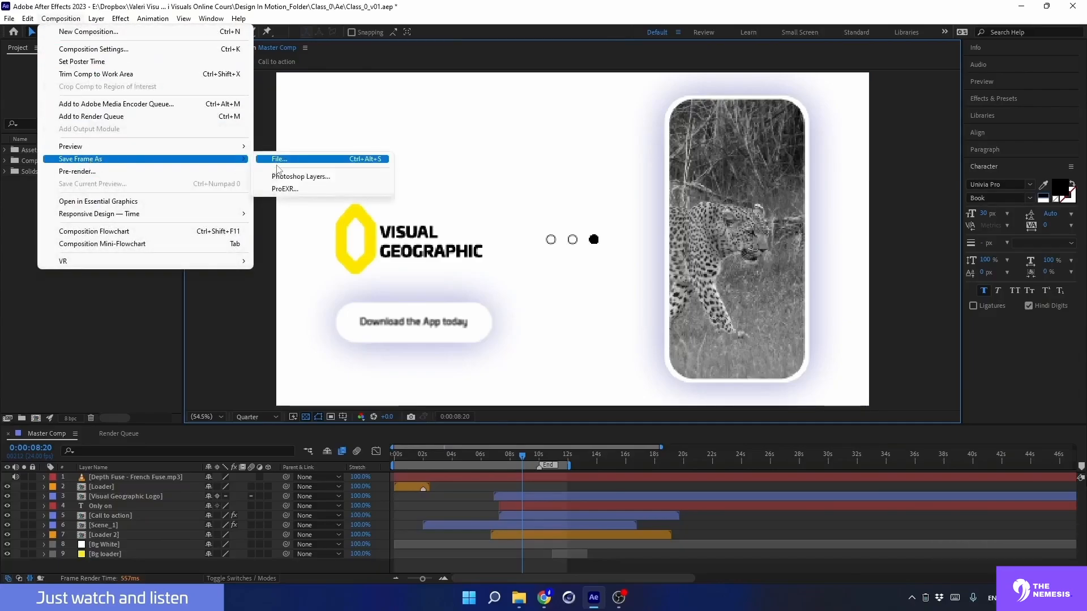
{"action": "left_click", "coordinate": [277, 163]}
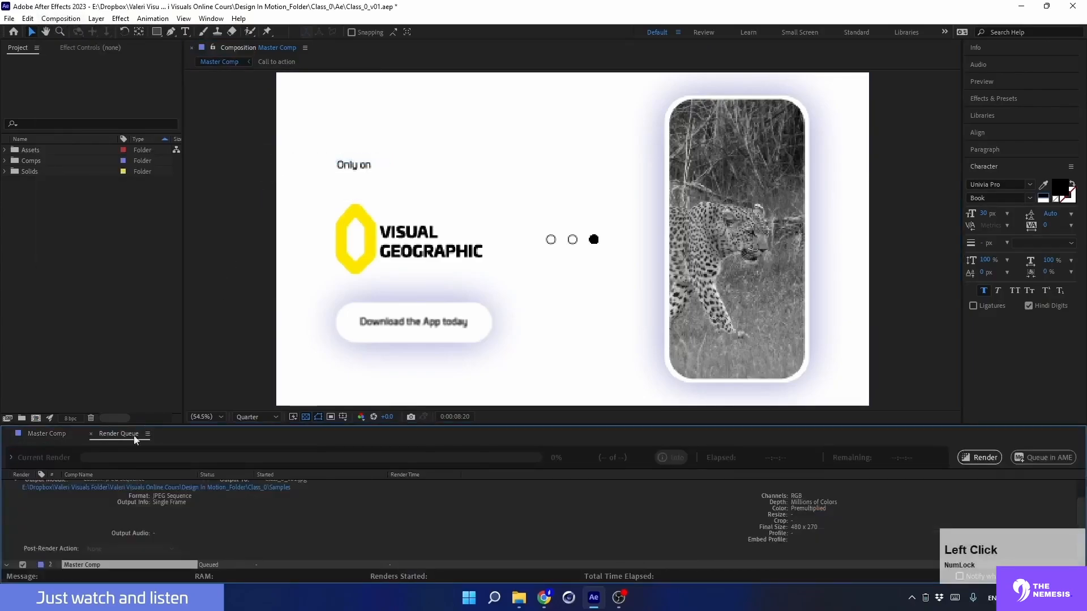
- Set the second queued frame's output module to JPEG Sequence format with Maximum quality (10)
{"action": "scroll", "coordinate": [52, 504], "scroll_direction": "up", "scroll_amount": 2}
{"action": "left_click", "coordinate": [15, 504]}
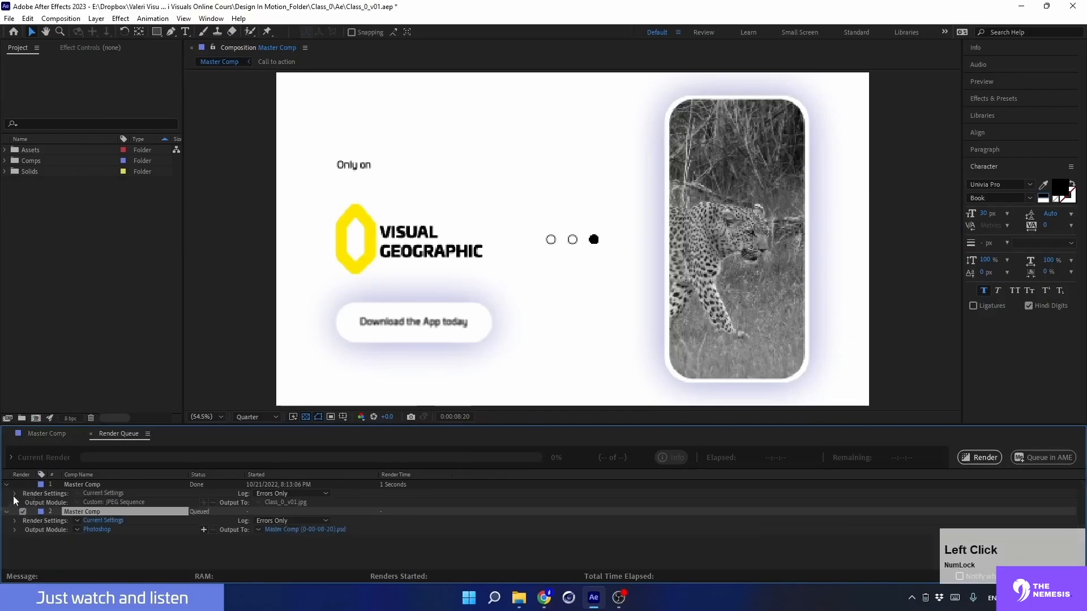
{"action": "left_click", "coordinate": [99, 530]}
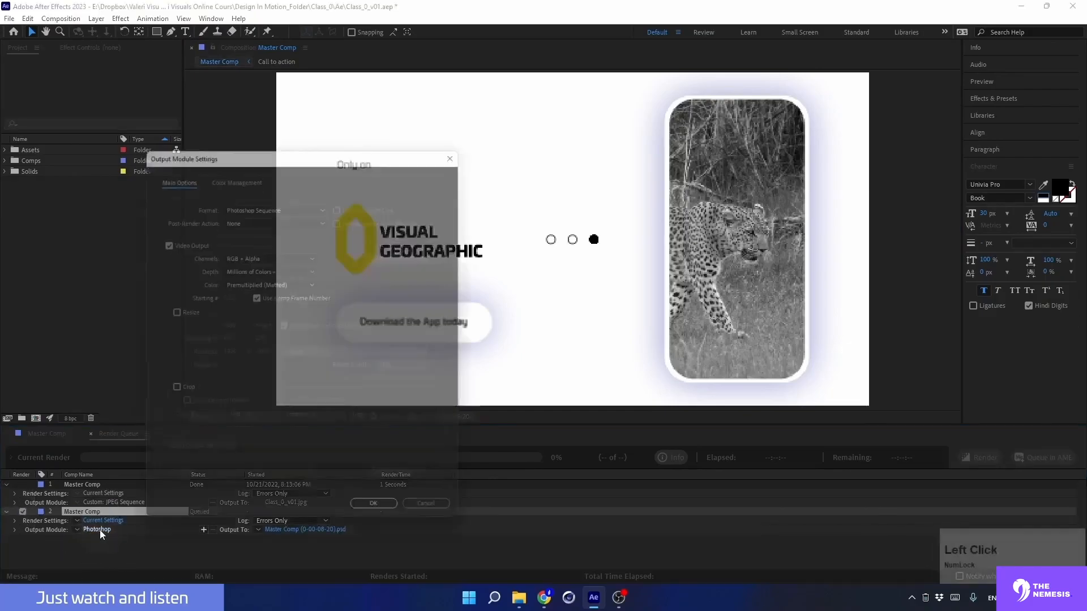
{"action": "left_click", "coordinate": [234, 200]}
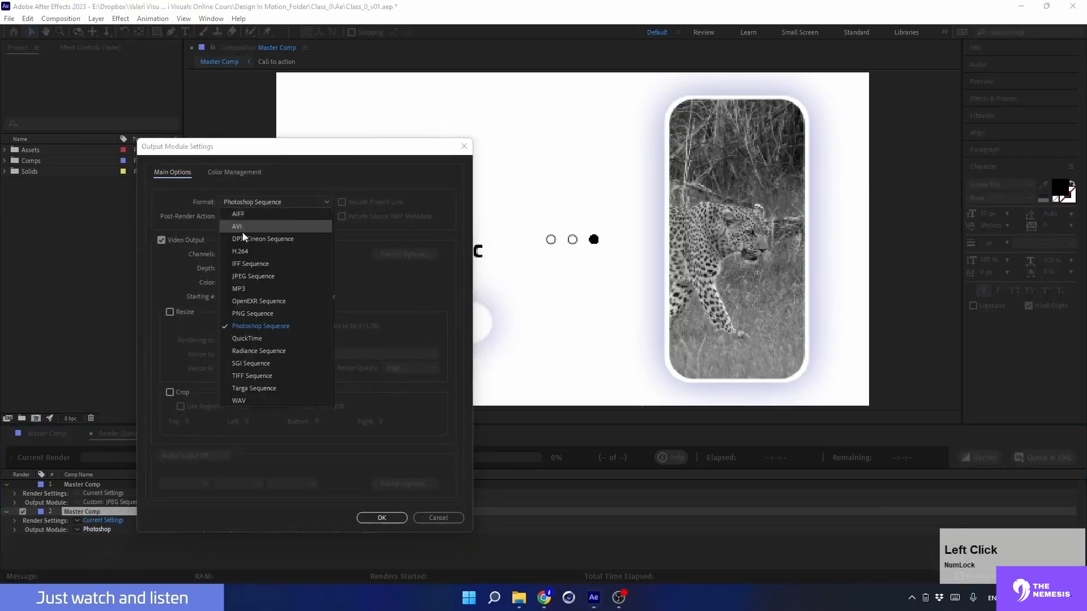
{"action": "left_click", "coordinate": [246, 274]}
{"action": "left_click", "coordinate": [405, 255]}
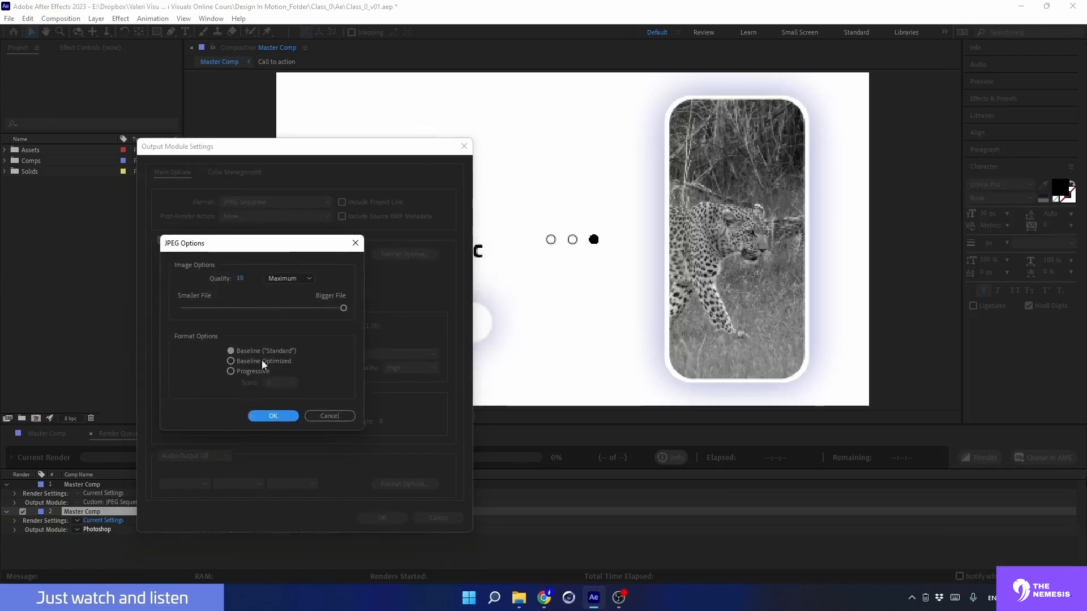
{"action": "left_click", "coordinate": [256, 417]}
{"action": "left_click", "coordinate": [360, 520]}
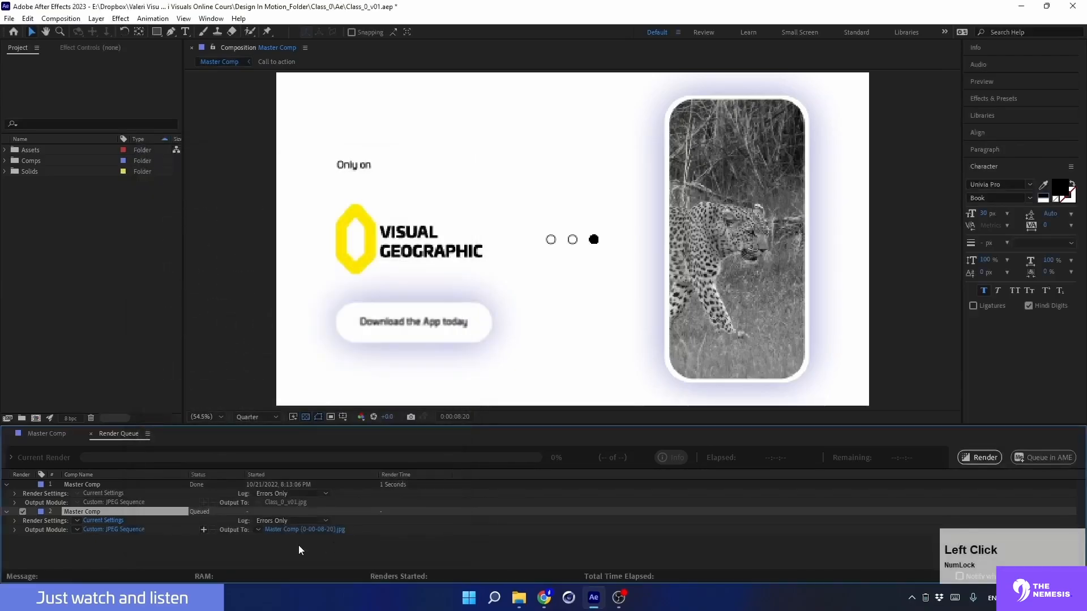
- Save the second frame's output as Class_0_v02.jpg in the Samples folder and render it
{"action": "left_click", "coordinate": [293, 531]}
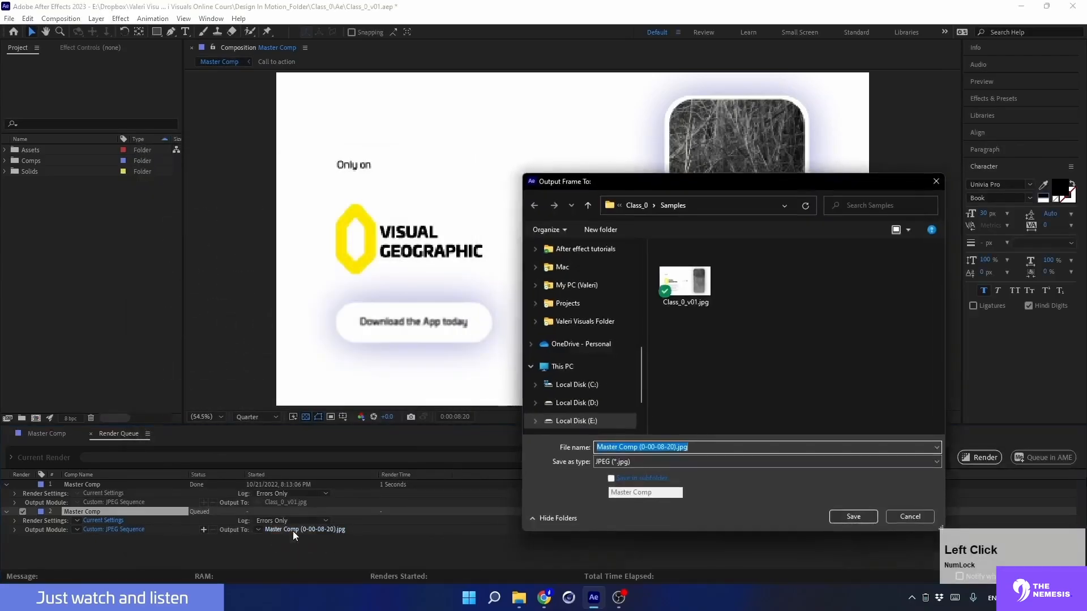
{"action": "left_click", "coordinate": [687, 283]}
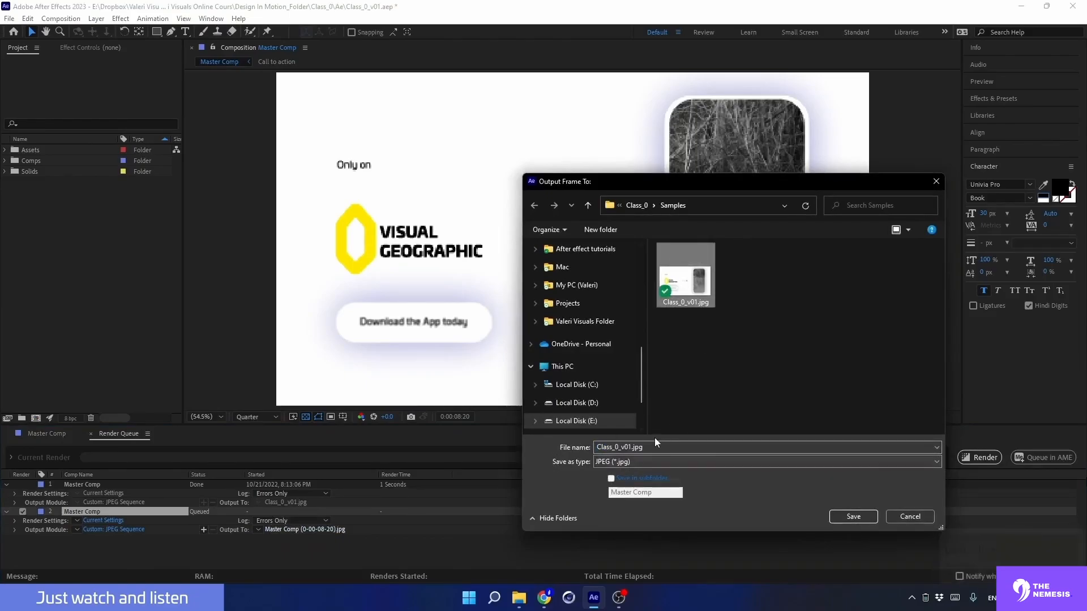
{"action": "left_click", "coordinate": [633, 447]}
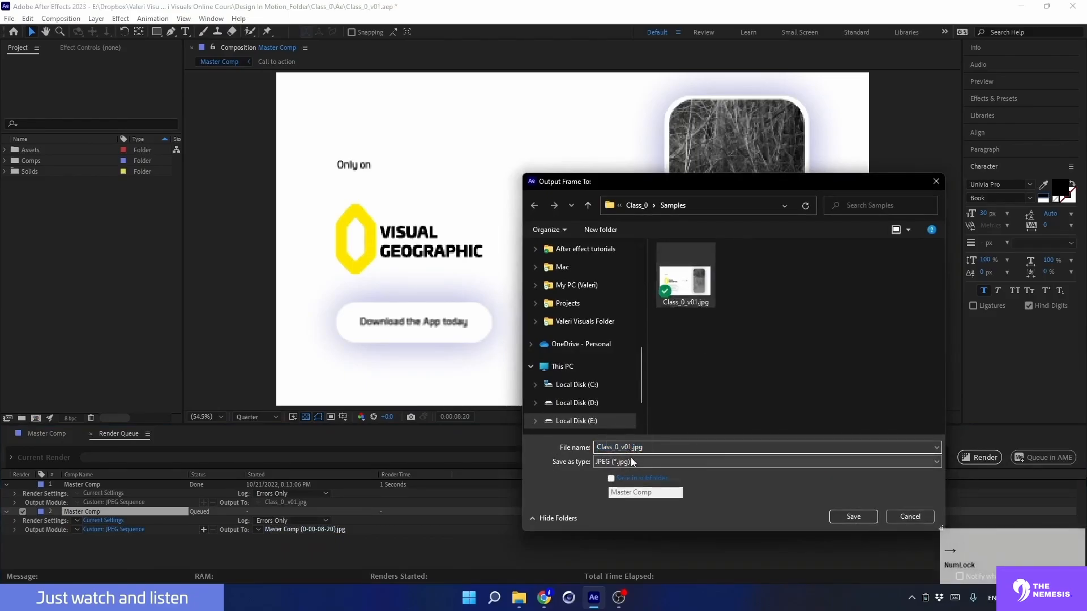
{"action": "key", "text": "BackSpace"}
{"action": "type", "text": "2"}
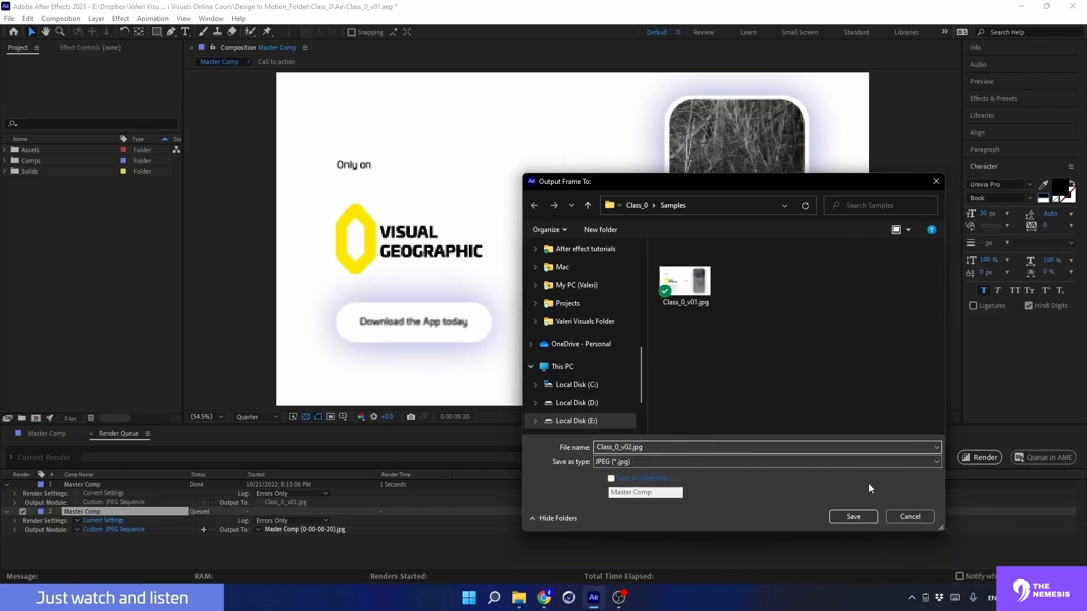
{"action": "left_click", "coordinate": [854, 517]}
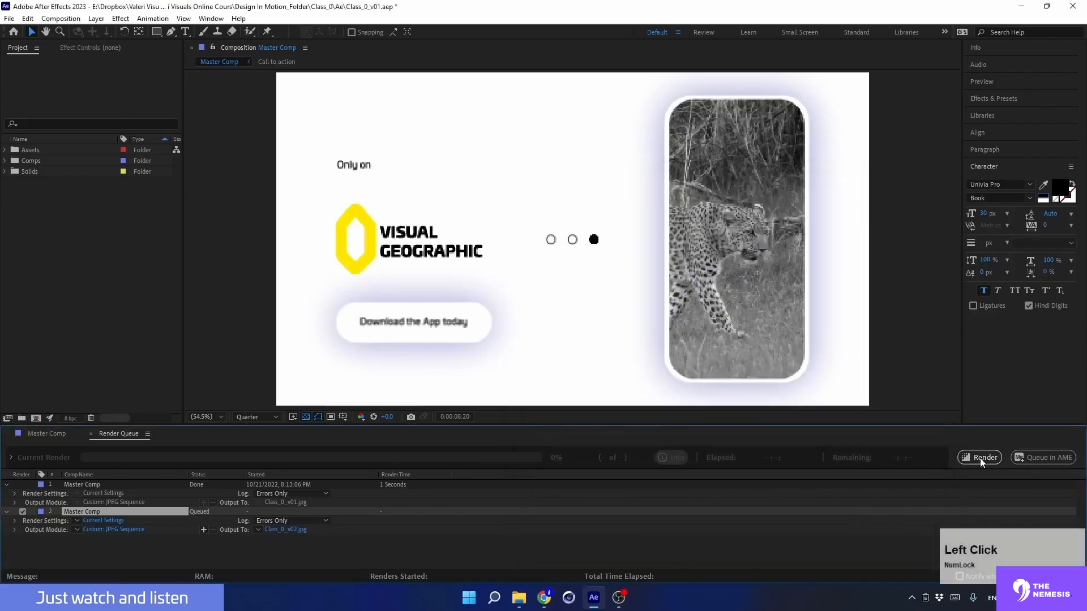
{"action": "left_click", "coordinate": [983, 458]}
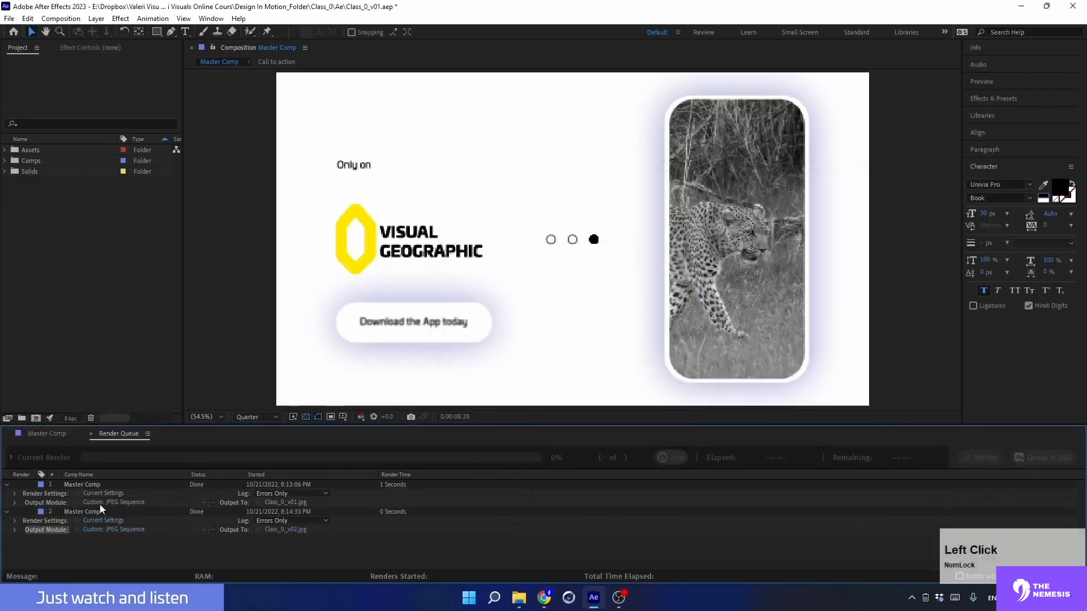
- Open the rendered Class_0_v02.jpg from its output location, inspect its sharpness up close and close the viewer
{"action": "left_click", "coordinate": [17, 530]}
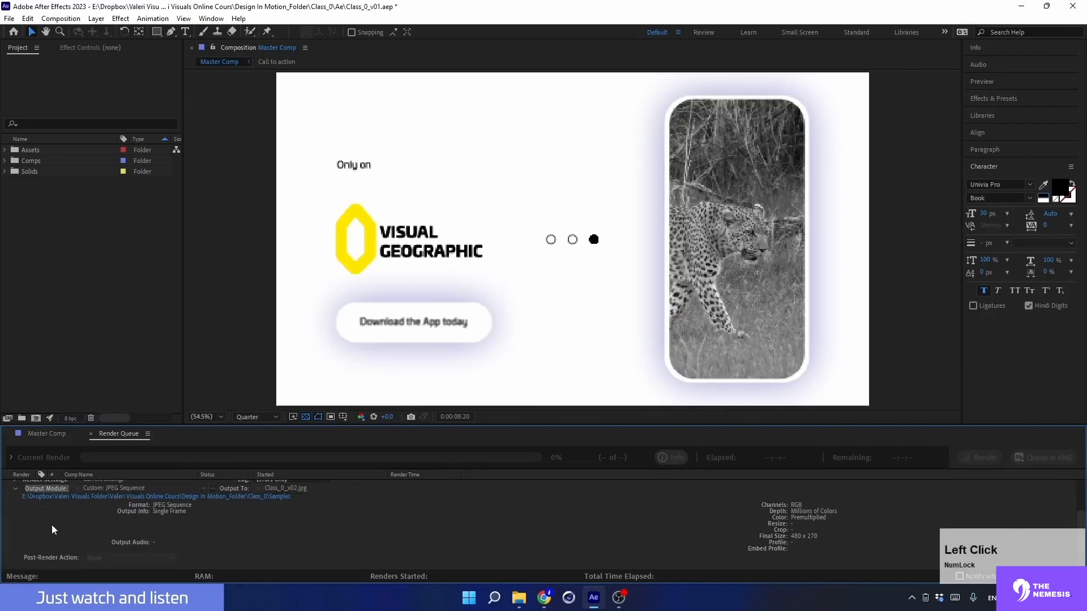
{"action": "left_click", "coordinate": [60, 498]}
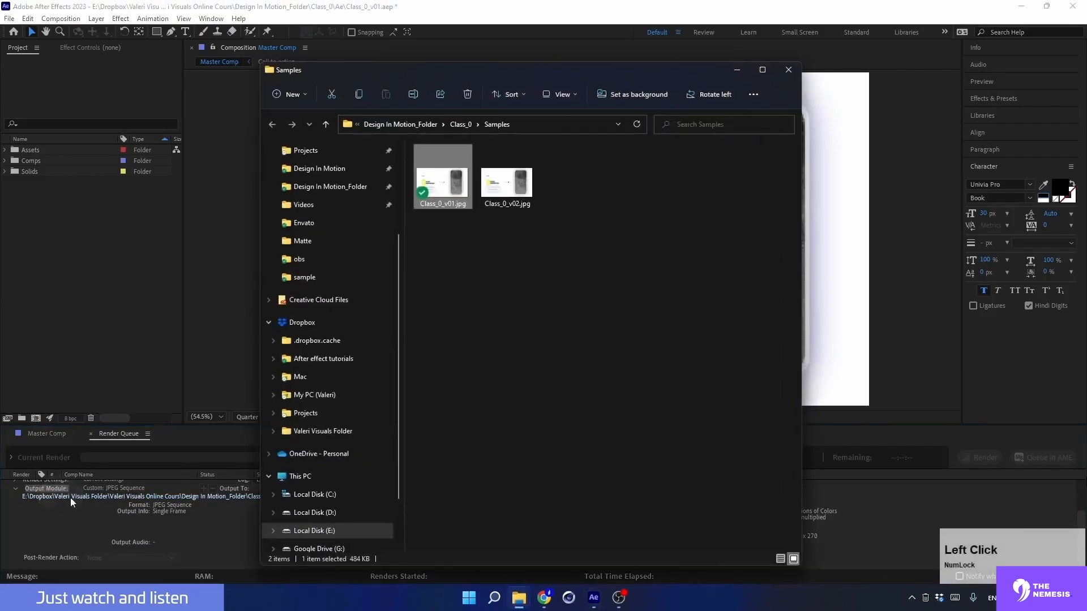
{"action": "left_click", "coordinate": [518, 188]}
{"action": "double_click", "coordinate": [518, 188]}
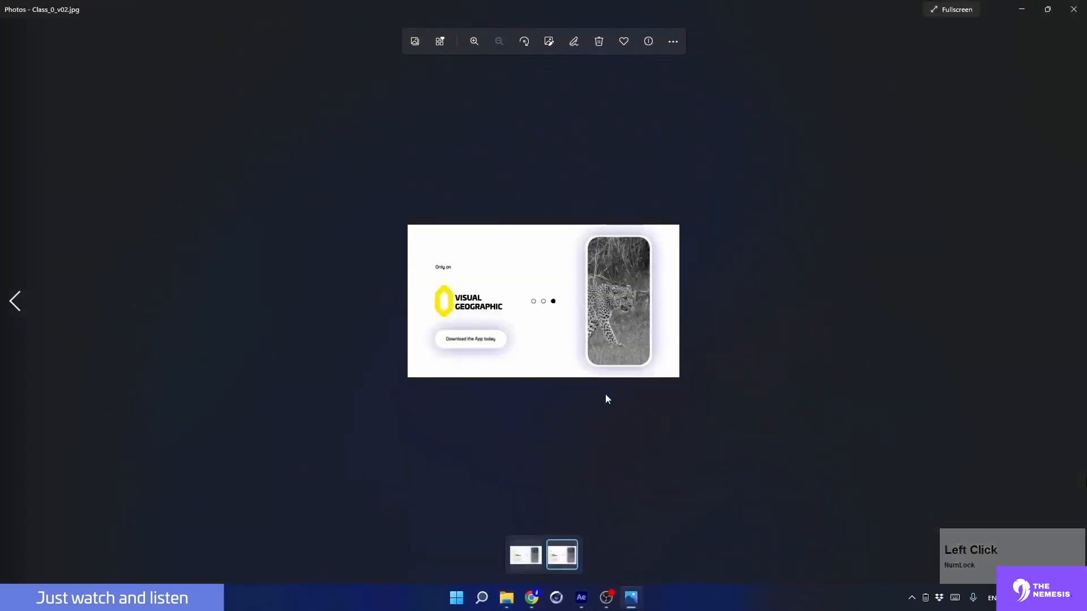
{"action": "scroll", "coordinate": [558, 364], "scroll_direction": "up", "scroll_amount": 5}
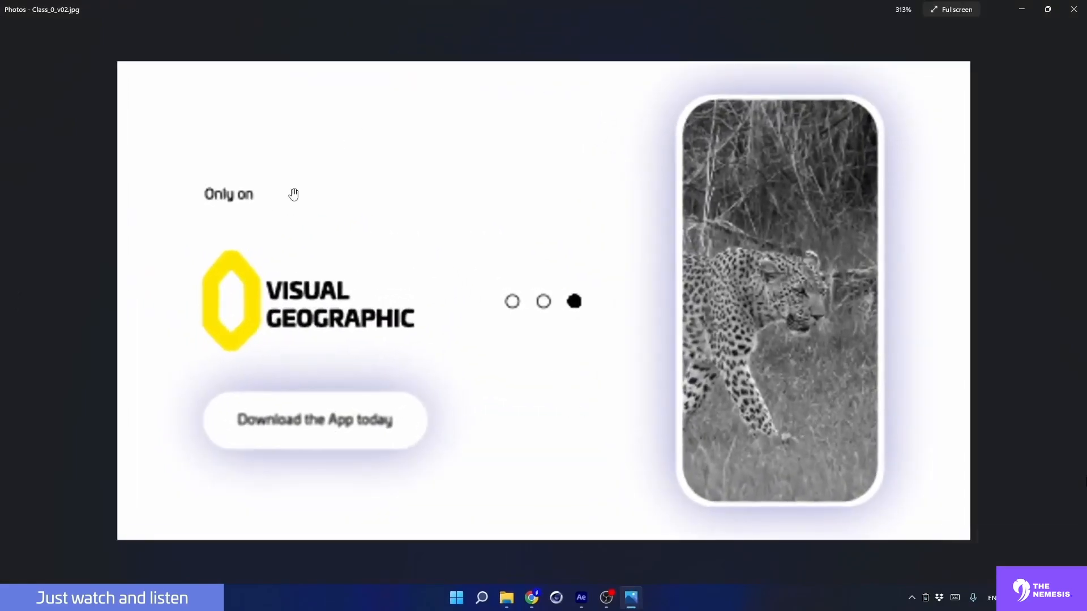
{"action": "scroll", "coordinate": [821, 357], "scroll_direction": "down", "scroll_amount": 5}
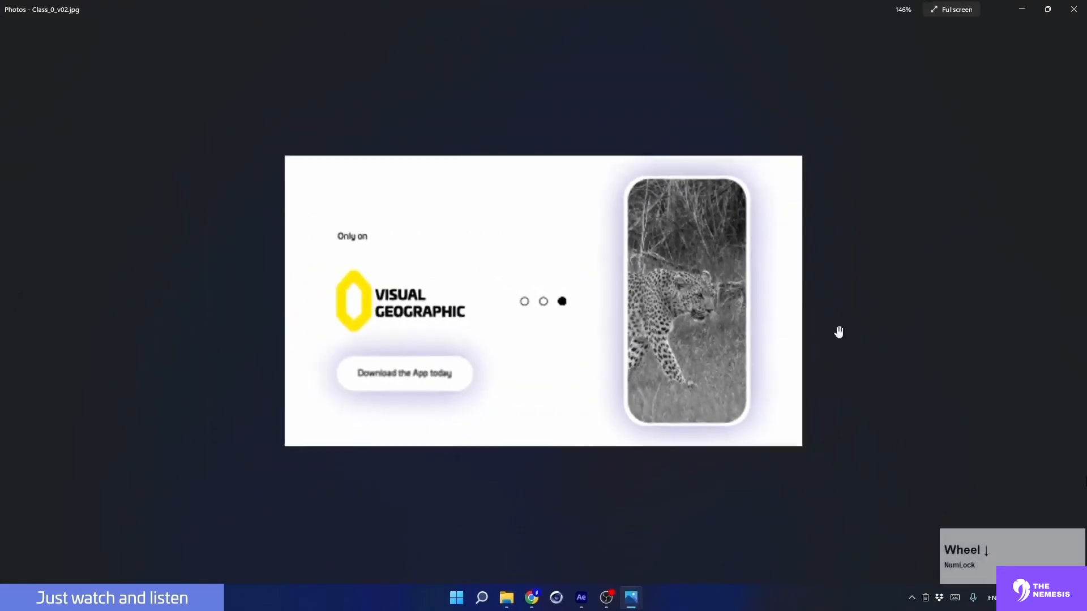
{"action": "left_click", "coordinate": [1073, 9]}
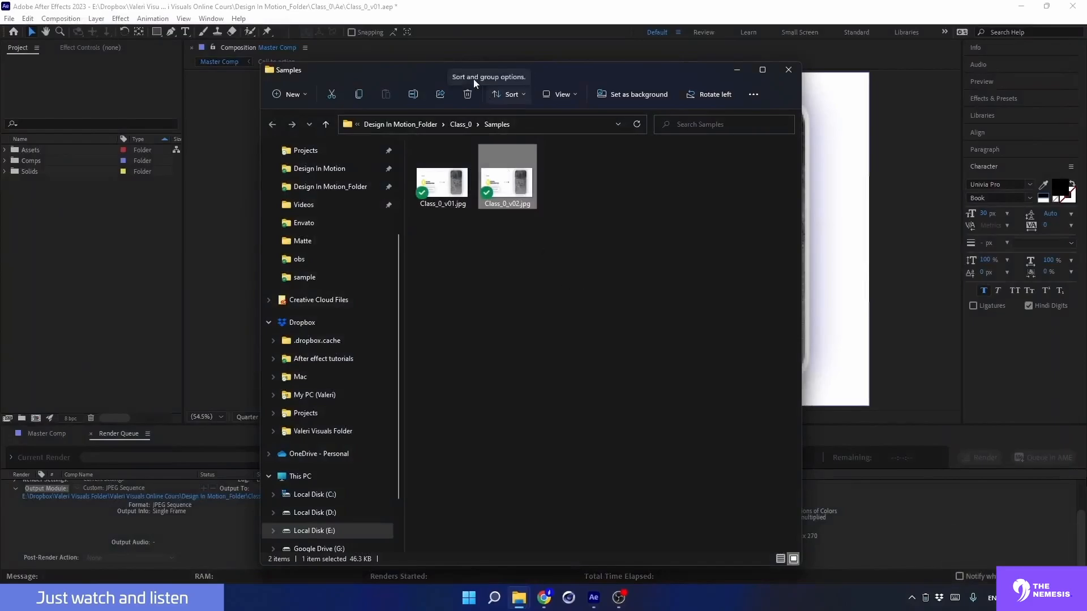
- Delete Class_0_v02.jpg from the Samples folder and minimize the folder window
{"action": "left_click_drag", "start_coordinate": [425, 69], "coordinate": [672, 84]}
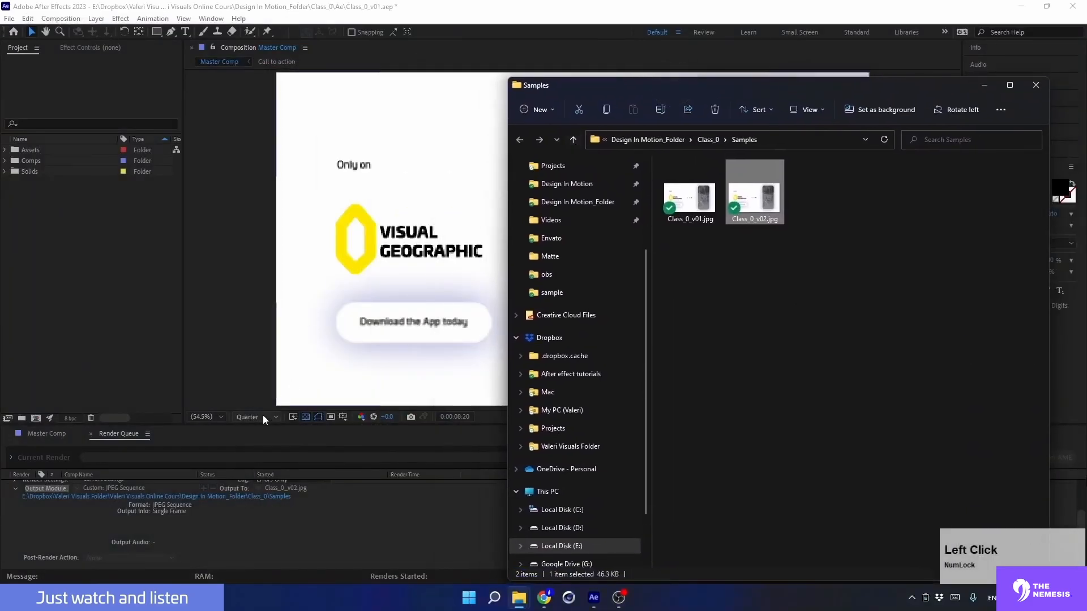
{"action": "left_click", "coordinate": [762, 198]}
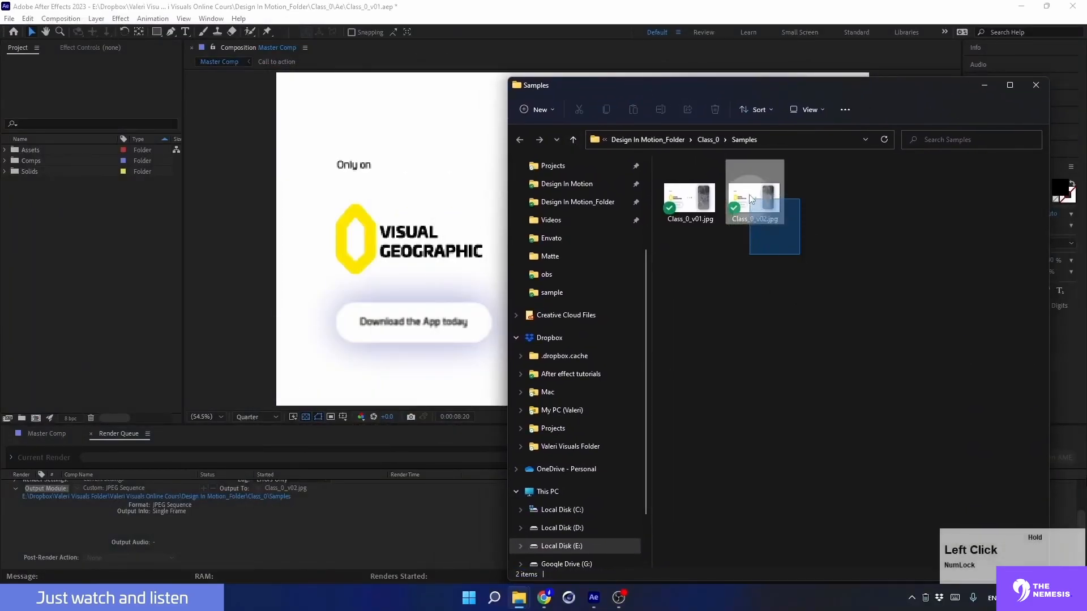
{"action": "key", "text": "Delete"}
{"action": "left_click", "coordinate": [984, 85]}
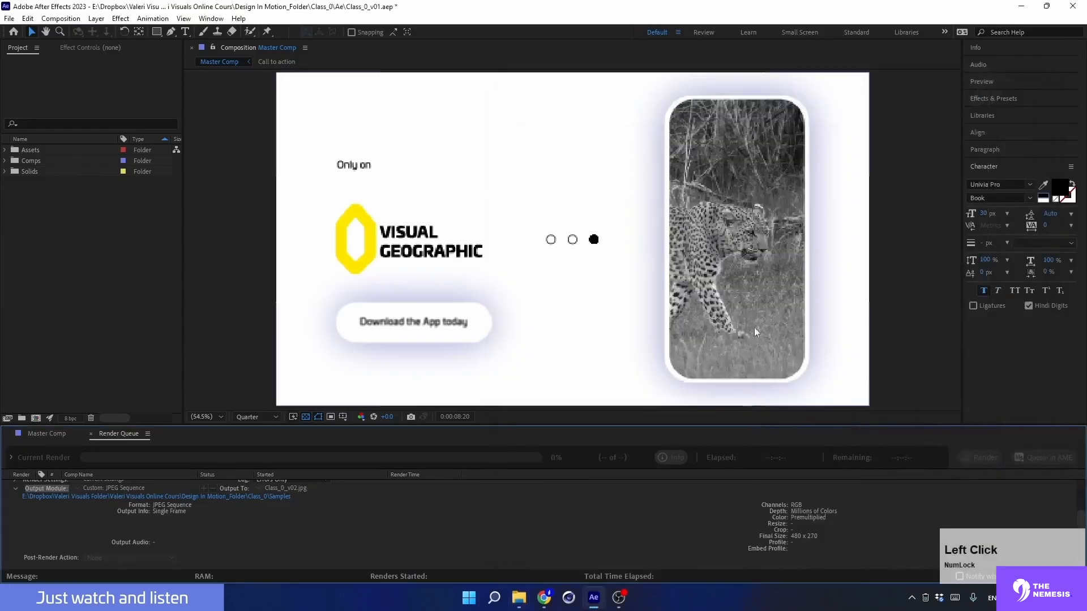
- Return to the Master Comp timeline and set its preview resolution to Full
{"action": "left_click", "coordinate": [35, 434]}
{"action": "left_click", "coordinate": [256, 418]}
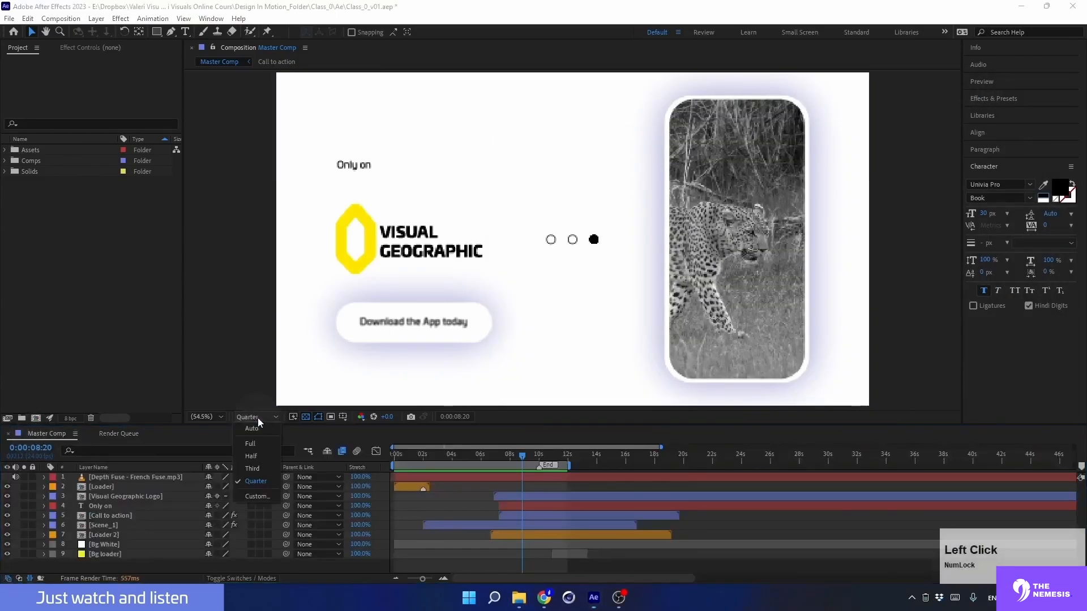
{"action": "left_click", "coordinate": [248, 443]}
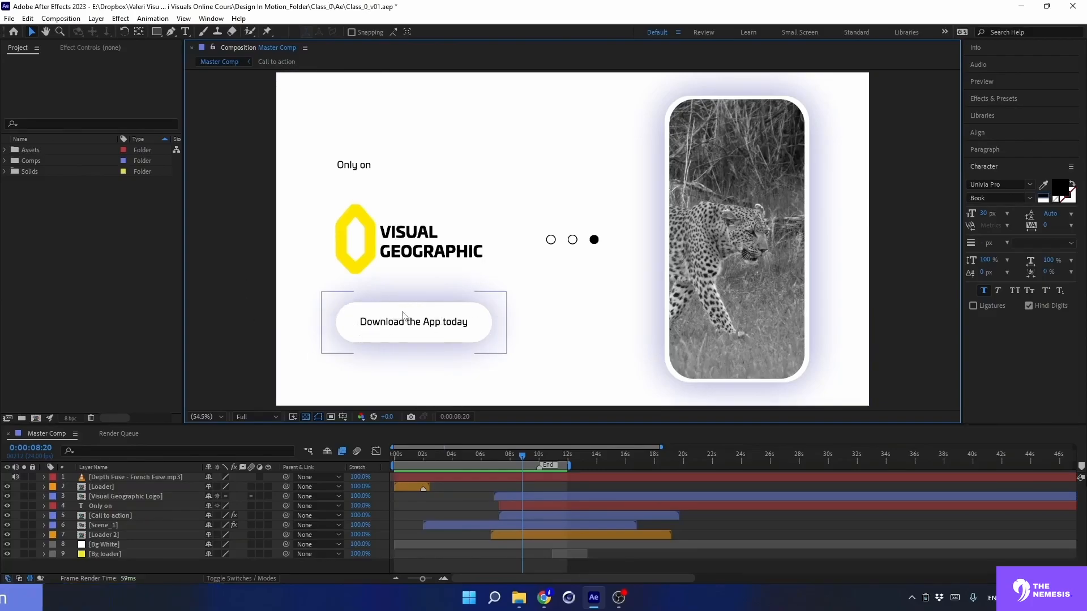
- Open the Call to action precomp from the download button in Master Comp
{"action": "left_click", "coordinate": [346, 333]}
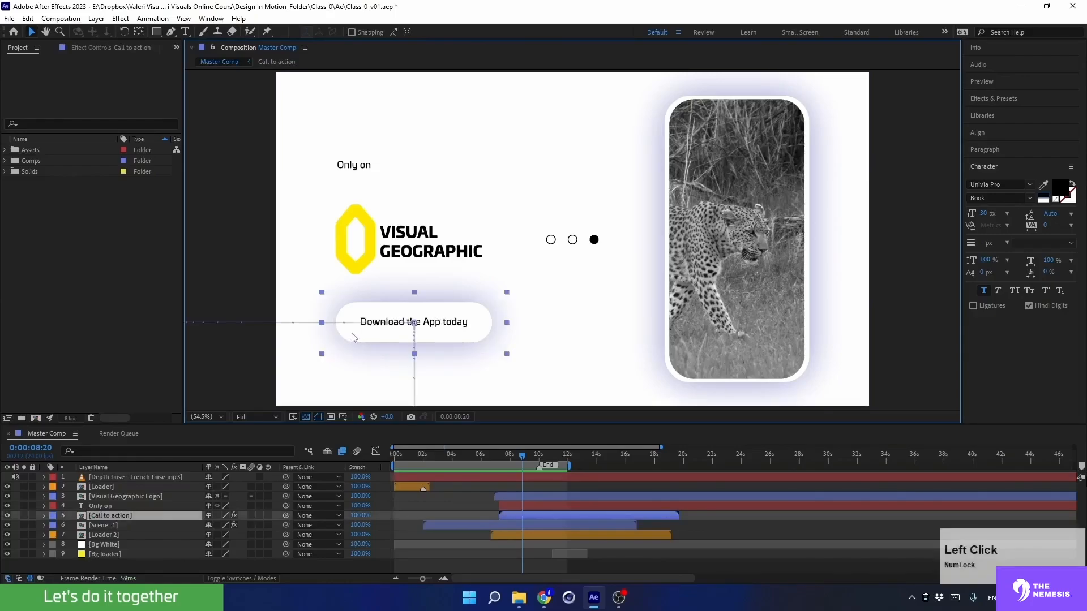
{"action": "double_click", "coordinate": [352, 334]}
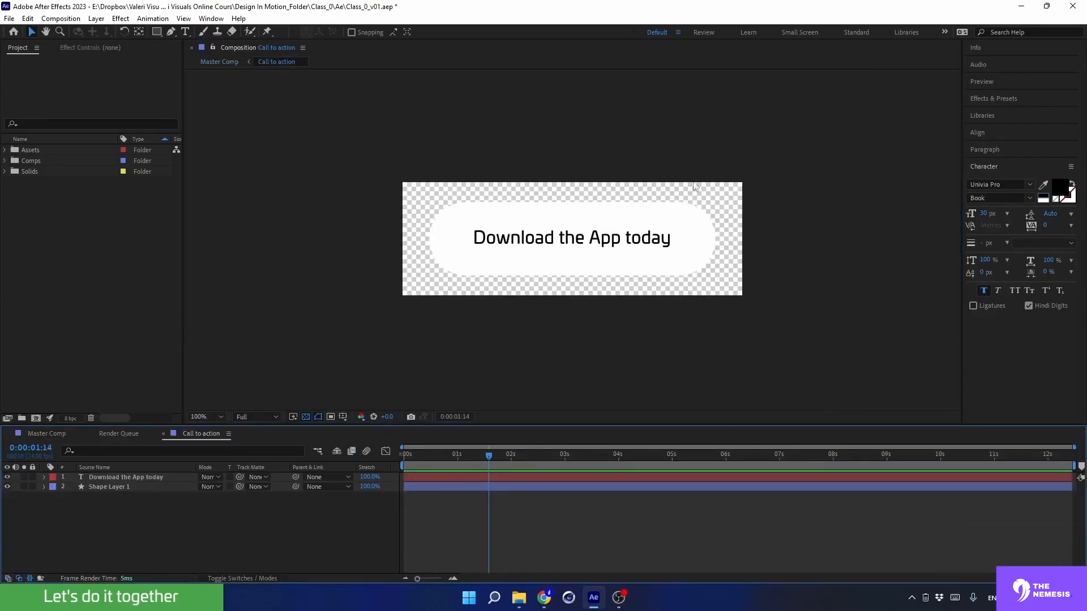
{"action": "left_click_drag", "start_coordinate": [720, 173], "coordinate": [399, 330]}
{"action": "left_click", "coordinate": [340, 388]}
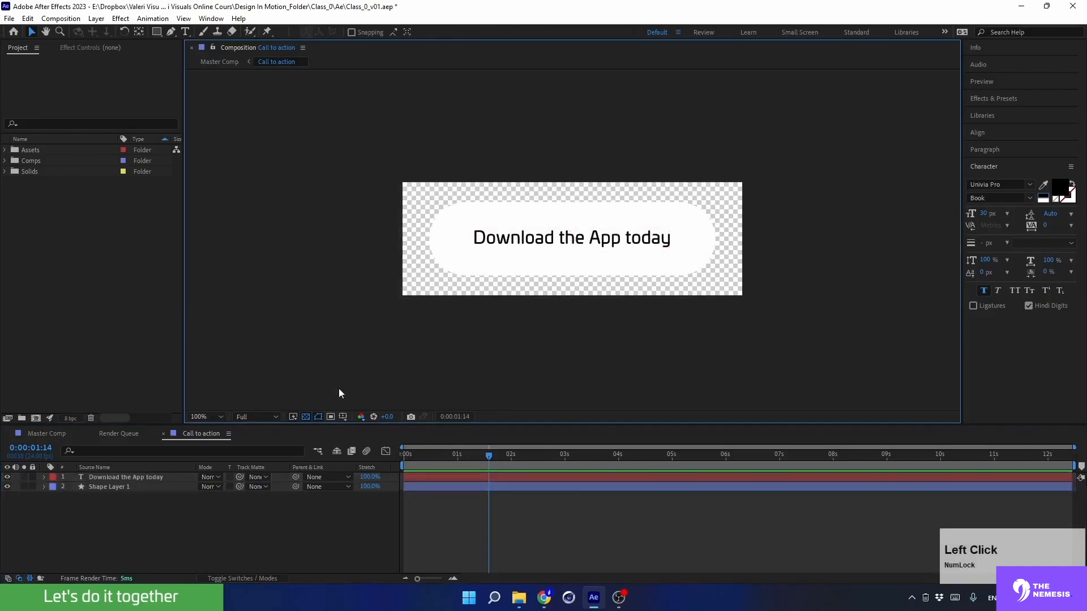
{"action": "left_click_drag", "start_coordinate": [191, 552], "coordinate": [85, 493]}
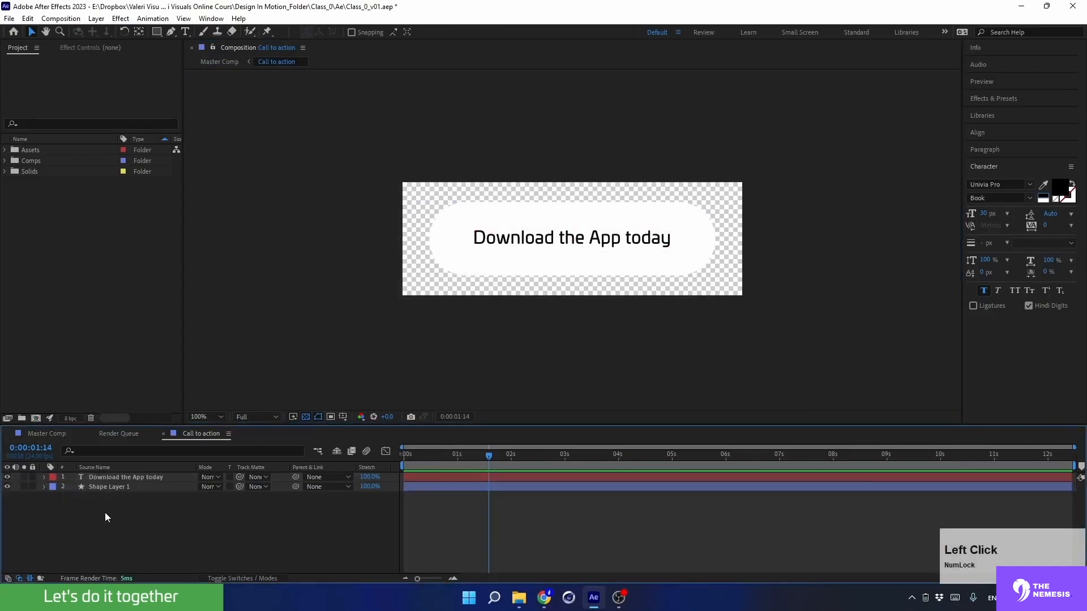
{"action": "left_click", "coordinate": [301, 417]}
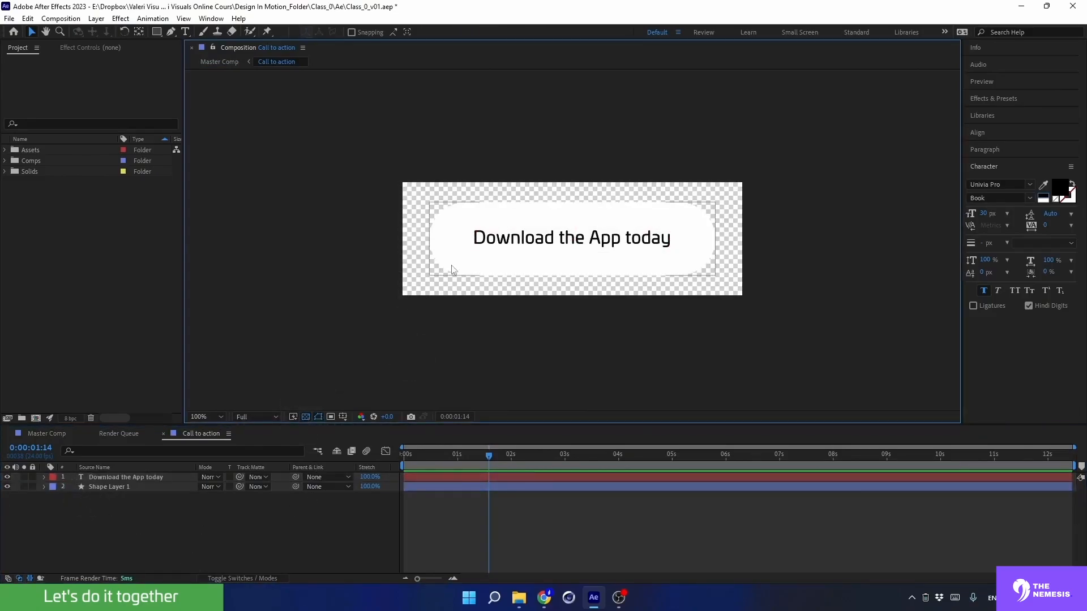
- Add the Call to action frame at 0:00:00:00 to the render queue as a still, and collapse the second Master Comp item's output details
{"action": "left_click_drag", "start_coordinate": [497, 455], "coordinate": [371, 468]}
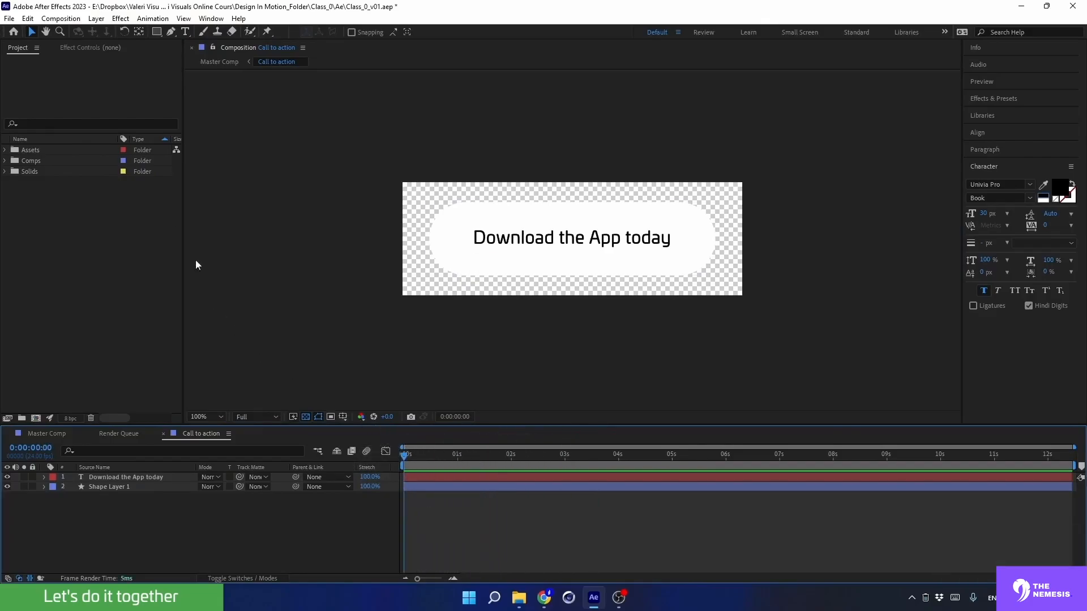
{"action": "left_click", "coordinate": [72, 22]}
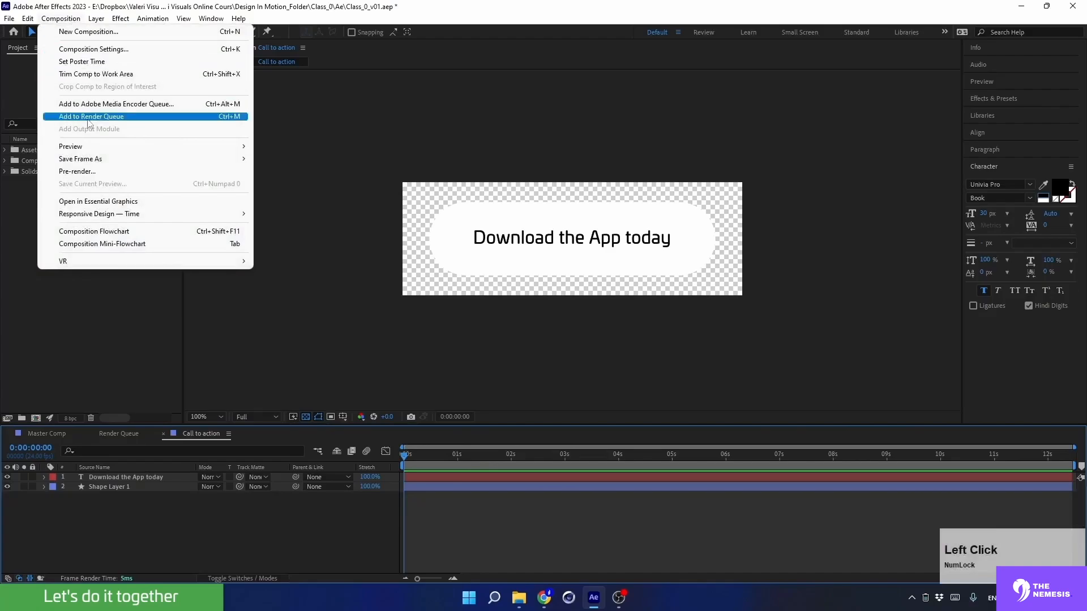
{"action": "mouse_move", "coordinate": [94, 160]}
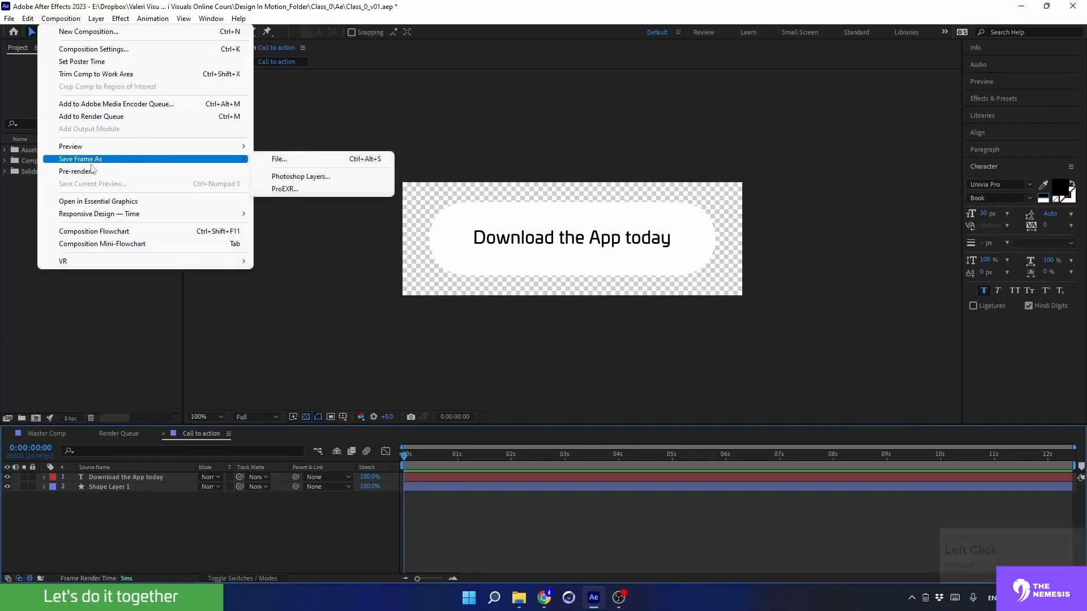
{"action": "left_click", "coordinate": [277, 162]}
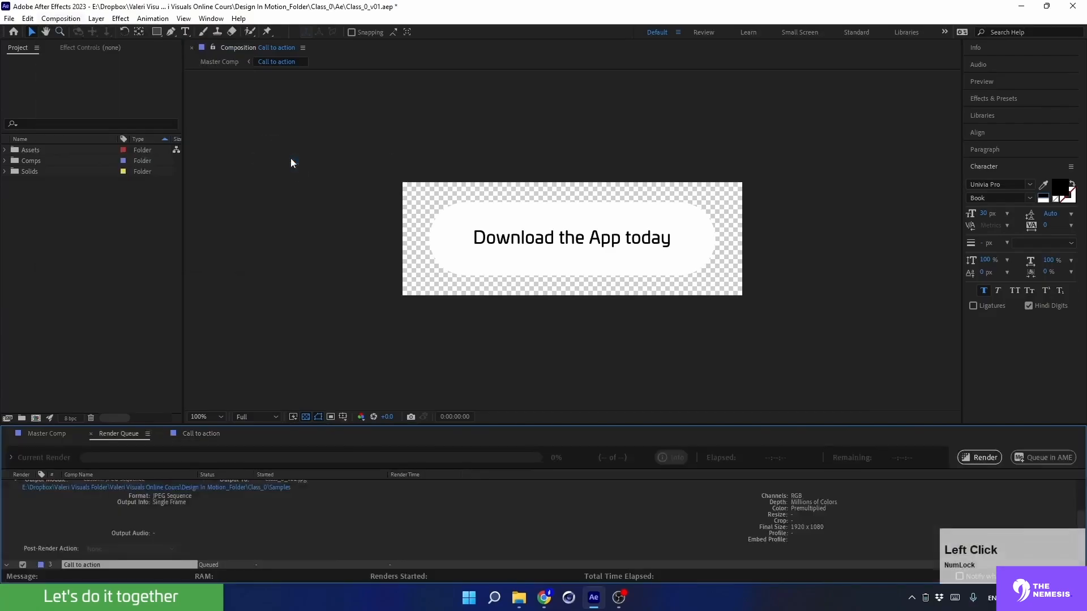
{"action": "left_click_drag", "start_coordinate": [113, 434], "coordinate": [219, 343]}
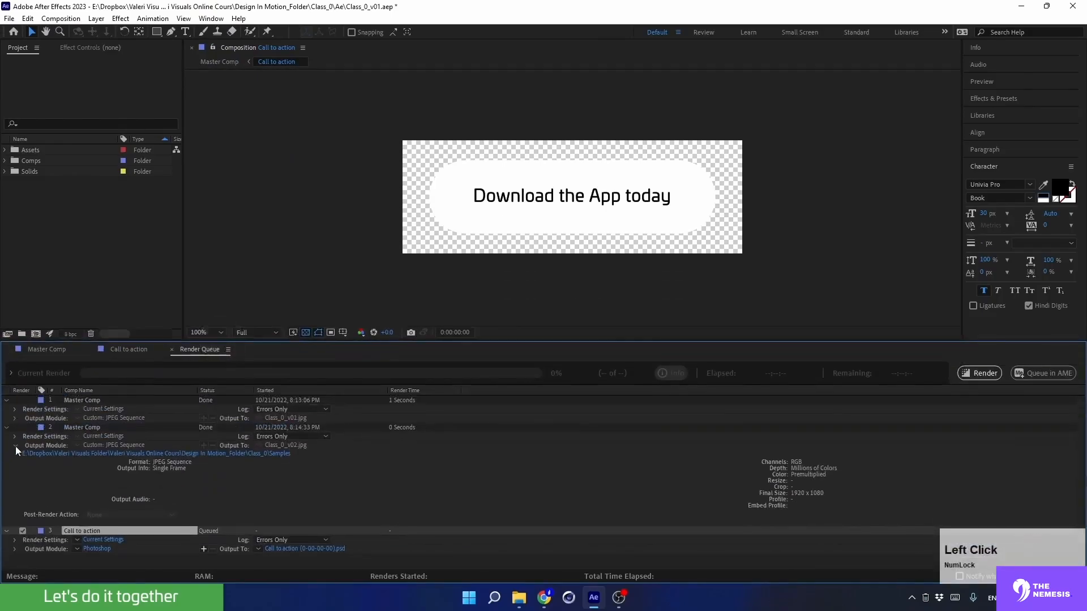
{"action": "left_click", "coordinate": [15, 446]}
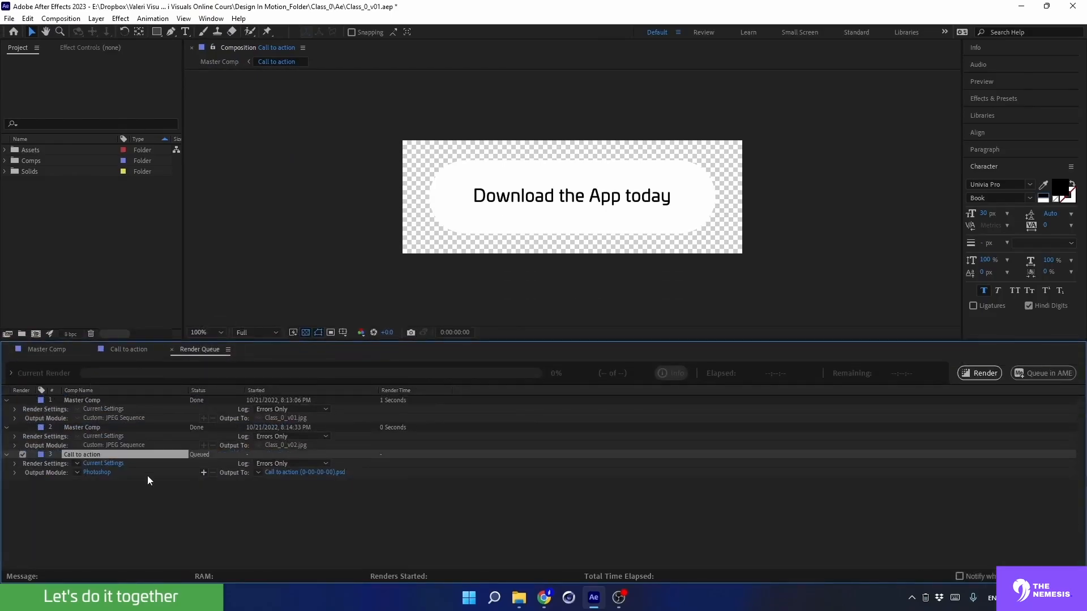
- Set the Call to action item's output format to PNG Sequence with RGB + Alpha channels
{"action": "left_click", "coordinate": [103, 473]}
{"action": "left_click", "coordinate": [251, 203]}
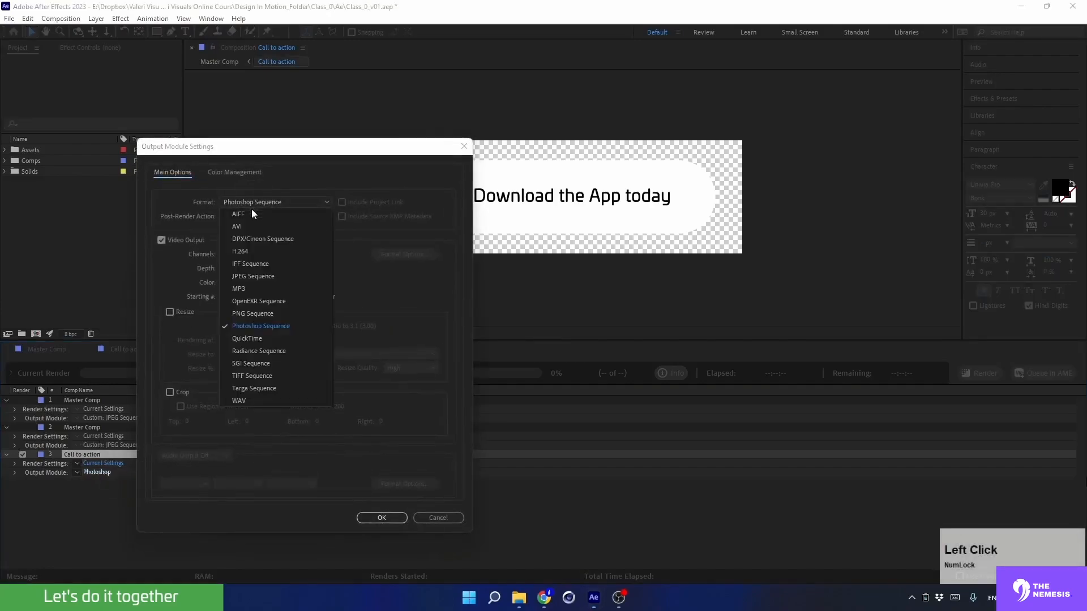
{"action": "left_click", "coordinate": [246, 313]}
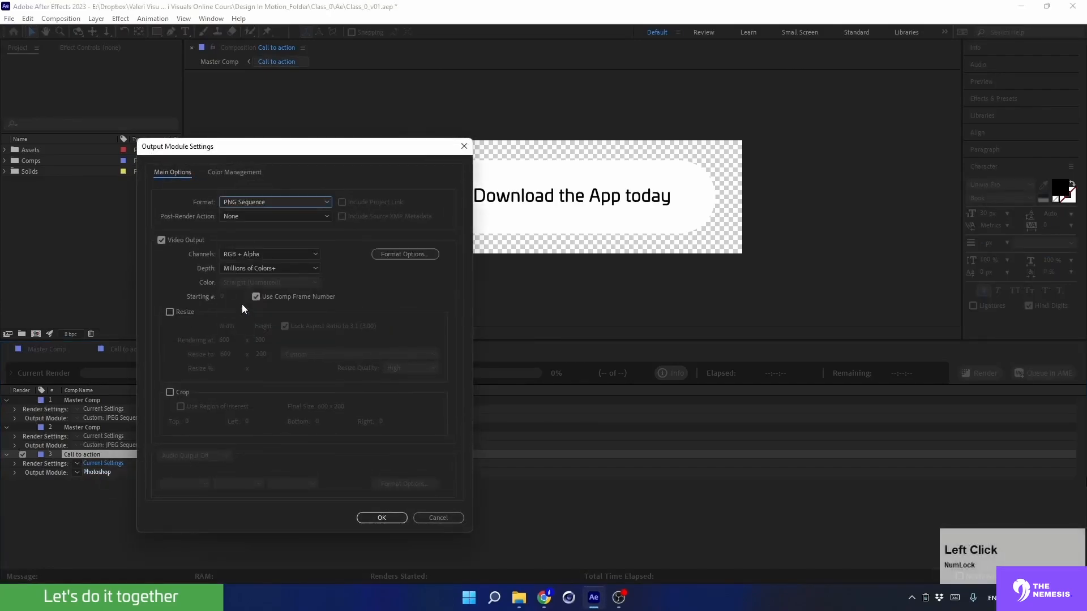
{"action": "left_click", "coordinate": [229, 252]}
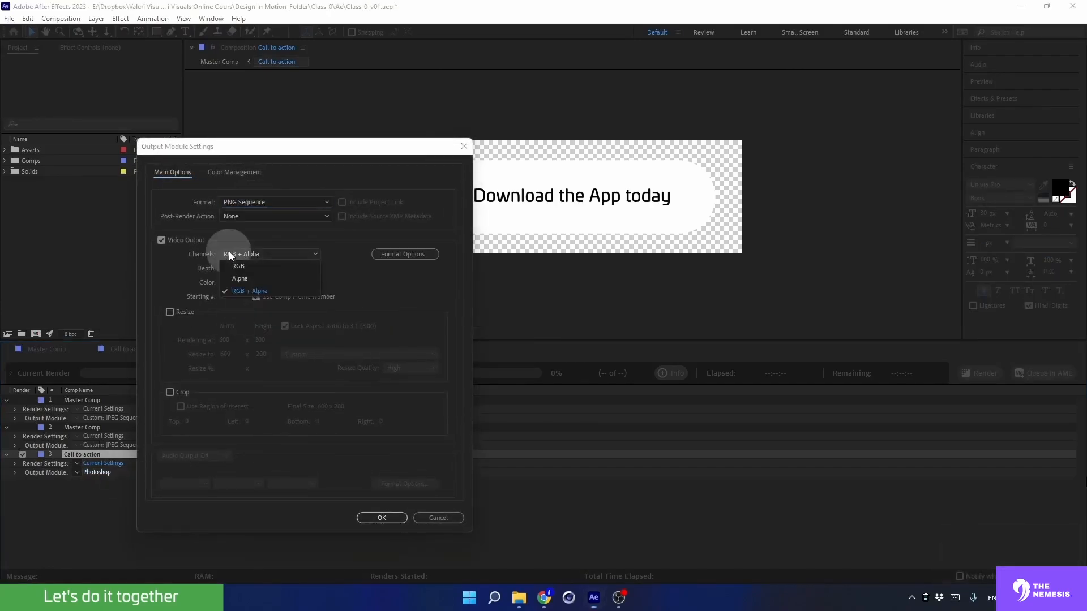
{"action": "left_click", "coordinate": [228, 290]}
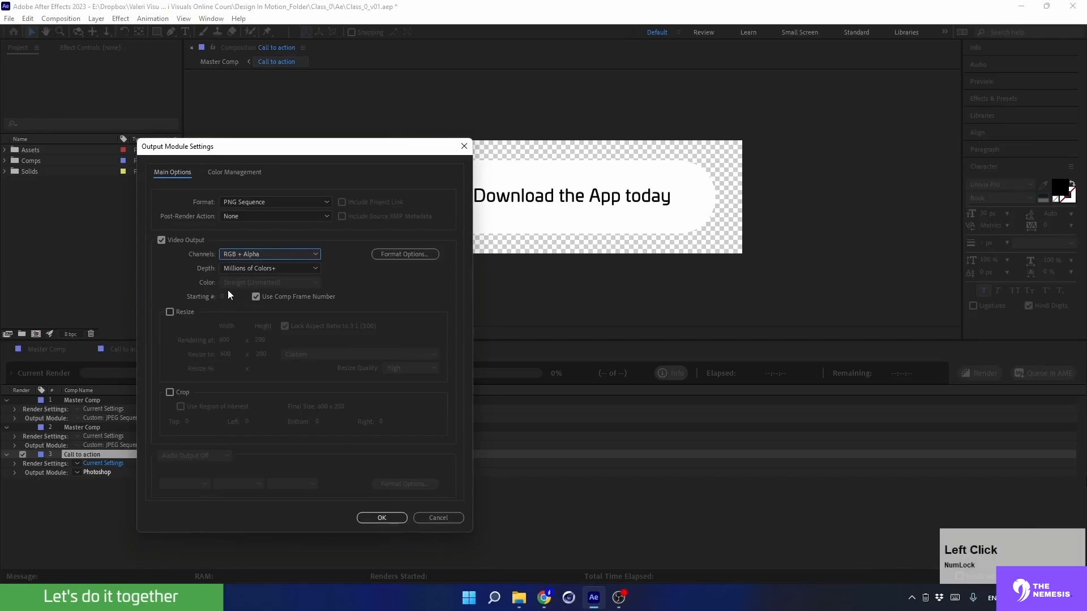
{"action": "left_click", "coordinate": [380, 518]}
- Name the output file Call to action_v01.png in the Samples folder and render the queued frame
{"action": "left_click", "coordinate": [302, 473]}
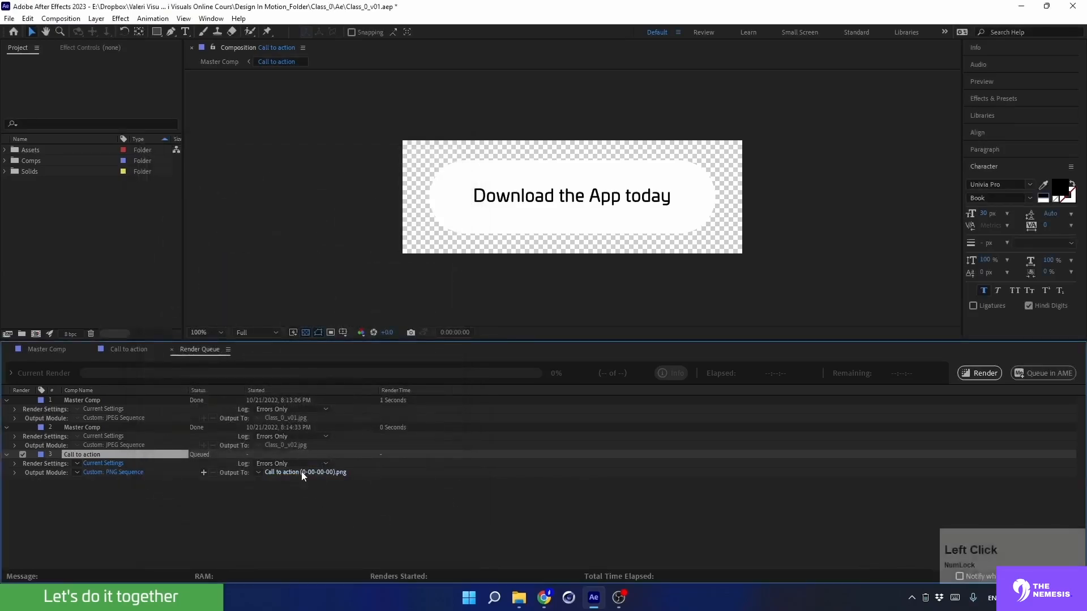
{"action": "left_click_drag", "start_coordinate": [686, 179], "coordinate": [641, 124]}
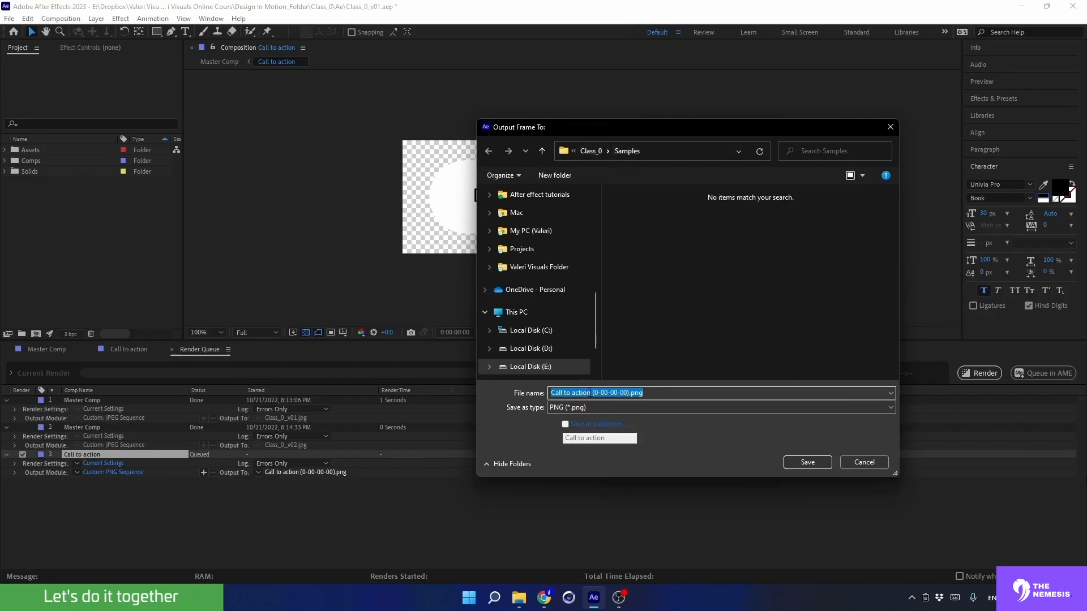
{"action": "left_click", "coordinate": [595, 393]}
{"action": "left_click_drag", "start_coordinate": [591, 392], "coordinate": [545, 392]}
{"action": "left_click", "coordinate": [592, 394]}
{"action": "left_click_drag", "start_coordinate": [591, 393], "coordinate": [629, 393]}
{"action": "key", "text": "Delete"}
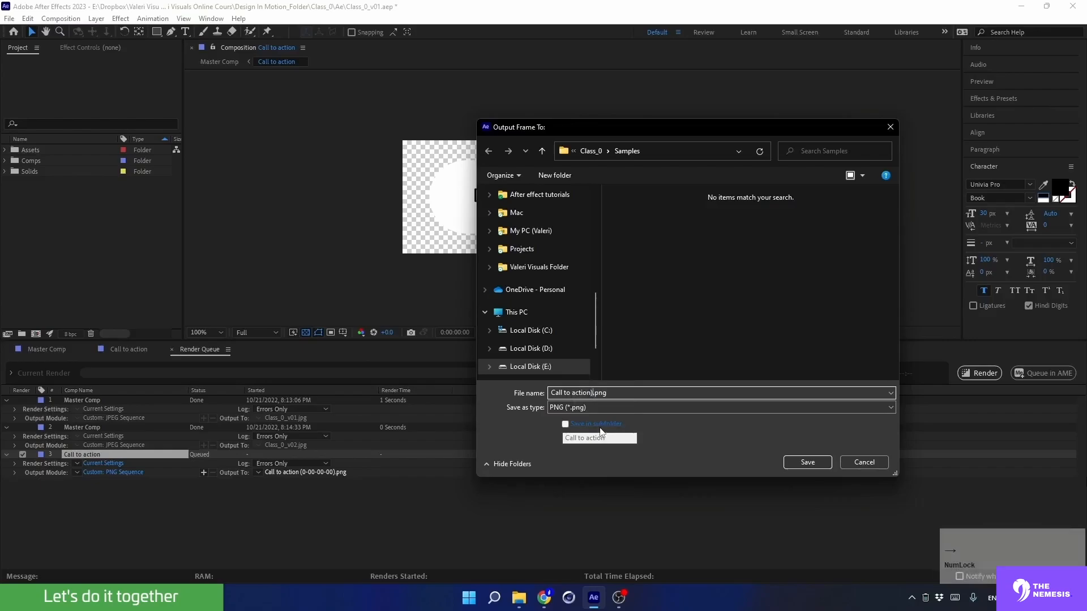
{"action": "key", "text": "Delete"}
{"action": "type", "text": "_"}
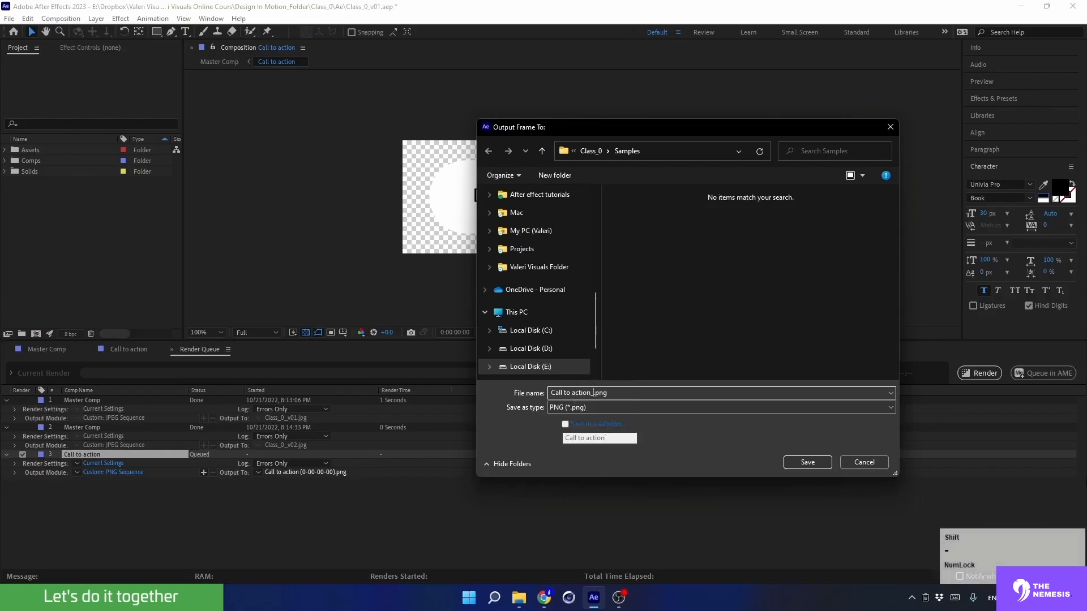
{"action": "type", "text": "v01"}
{"action": "left_click", "coordinate": [796, 460]}
{"action": "left_click", "coordinate": [980, 373]}
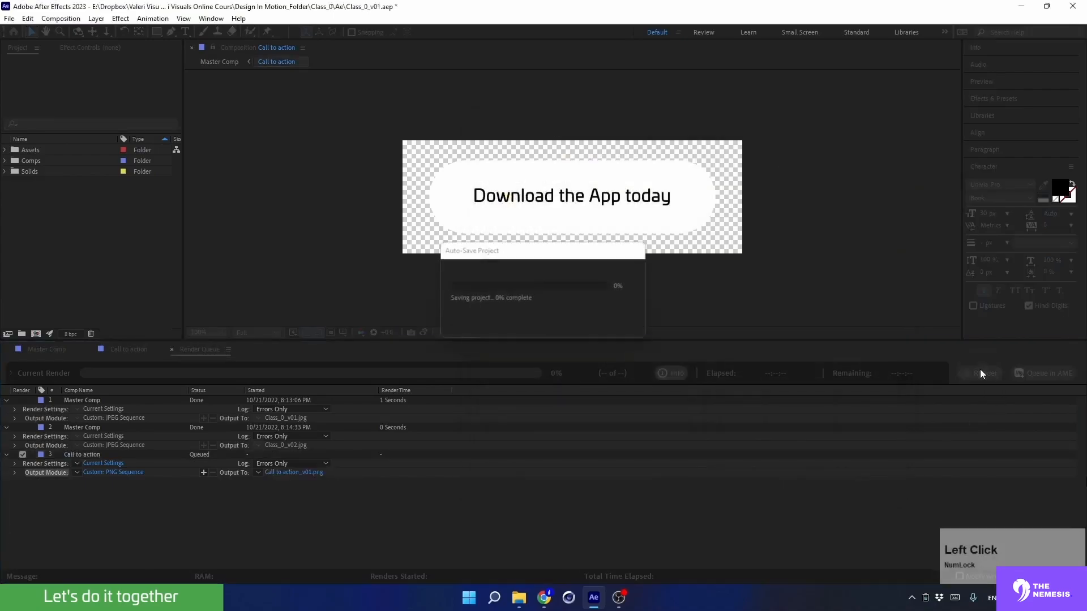
- Open Call to action_v01.png from its output location to check its transparency, and close the viewer and folder window
{"action": "left_click", "coordinate": [15, 472]}
{"action": "left_click", "coordinate": [35, 480]}
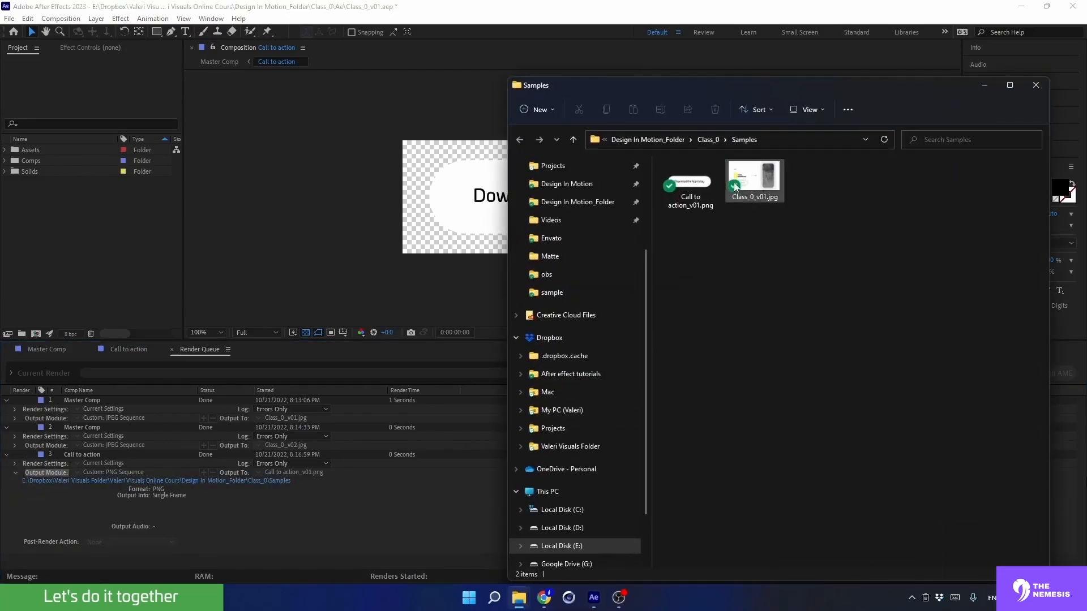
{"action": "left_click", "coordinate": [685, 207]}
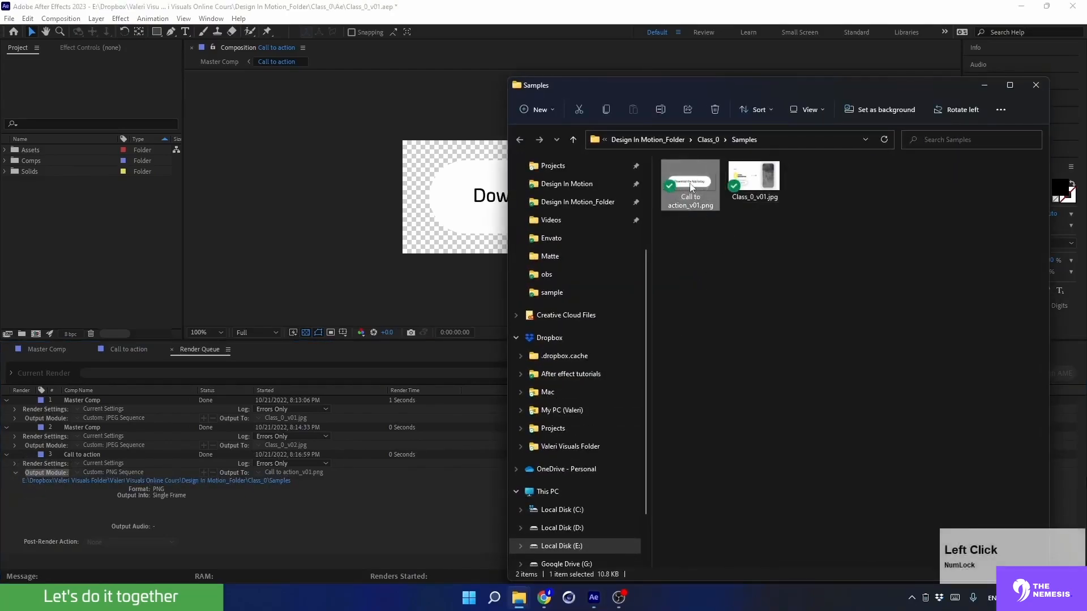
{"action": "double_click", "coordinate": [691, 189]}
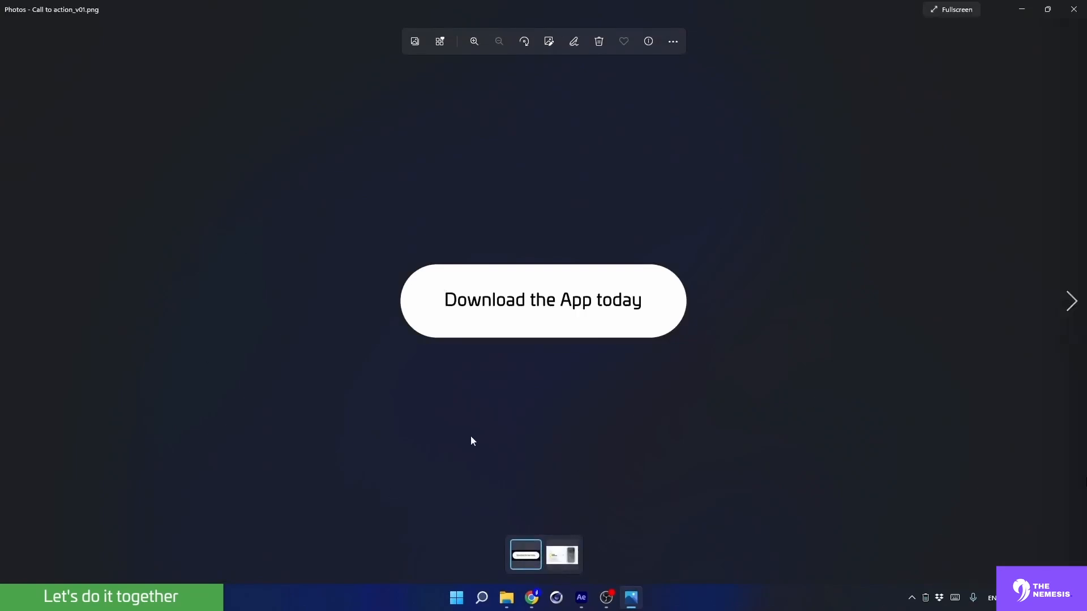
{"action": "left_click", "coordinate": [1074, 9]}
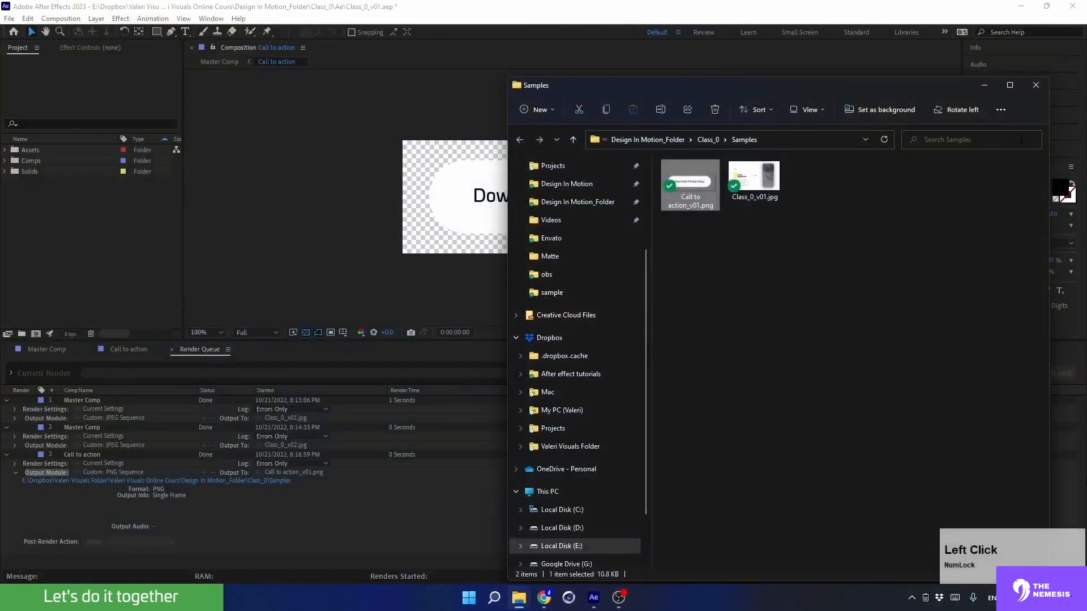
{"action": "left_click", "coordinate": [1033, 85]}
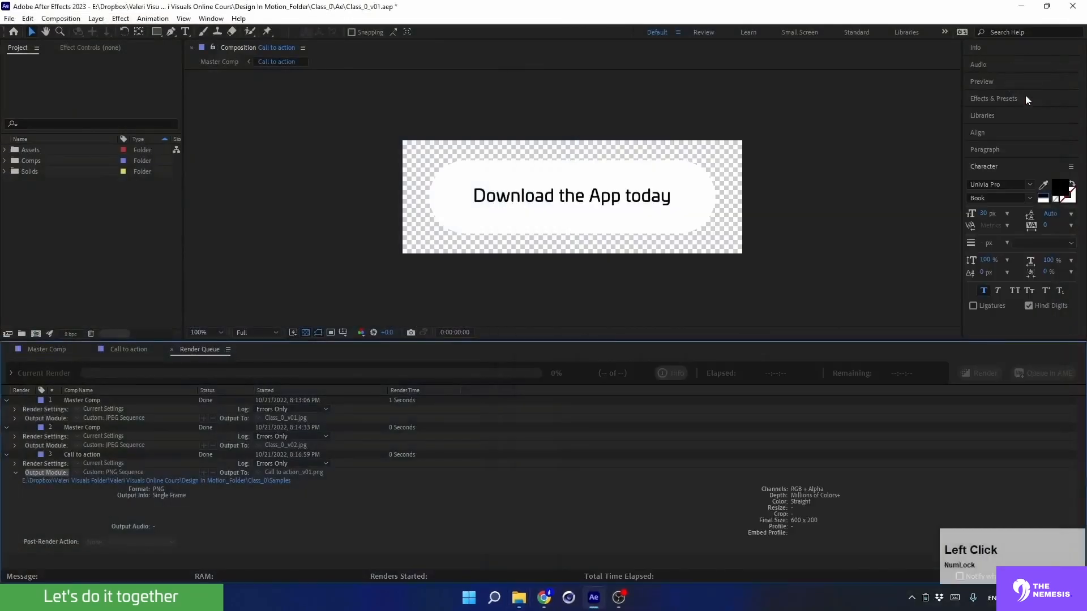
- Collapse the Call to action output details and remove the second Master Comp item, Class_0_v02.jpg, from the render queue
{"action": "left_click", "coordinate": [15, 472]}
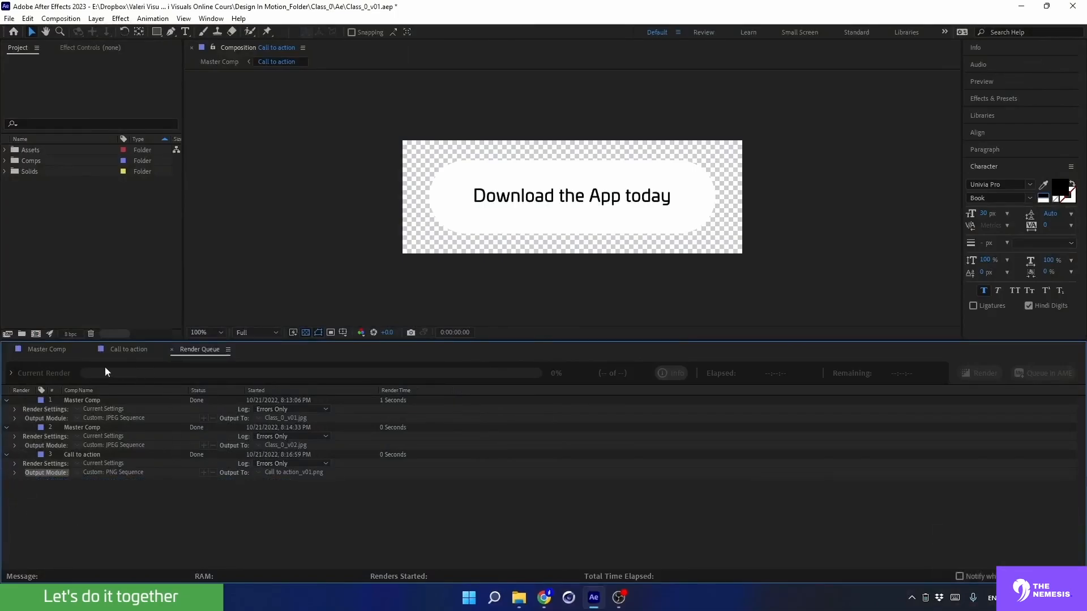
{"action": "left_click", "coordinate": [80, 427]}
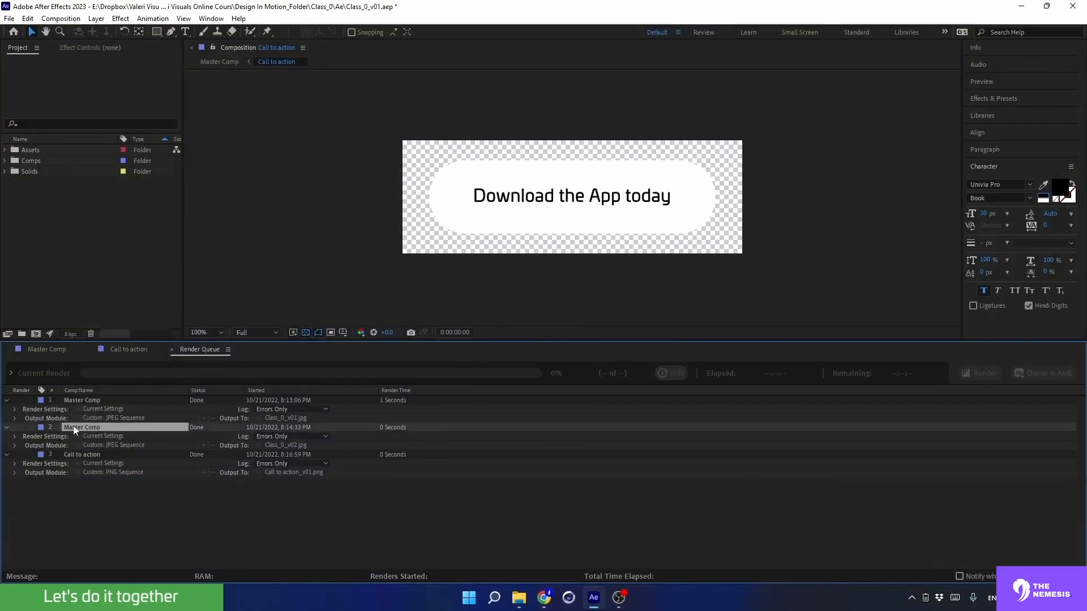
{"action": "key", "text": "Delete"}
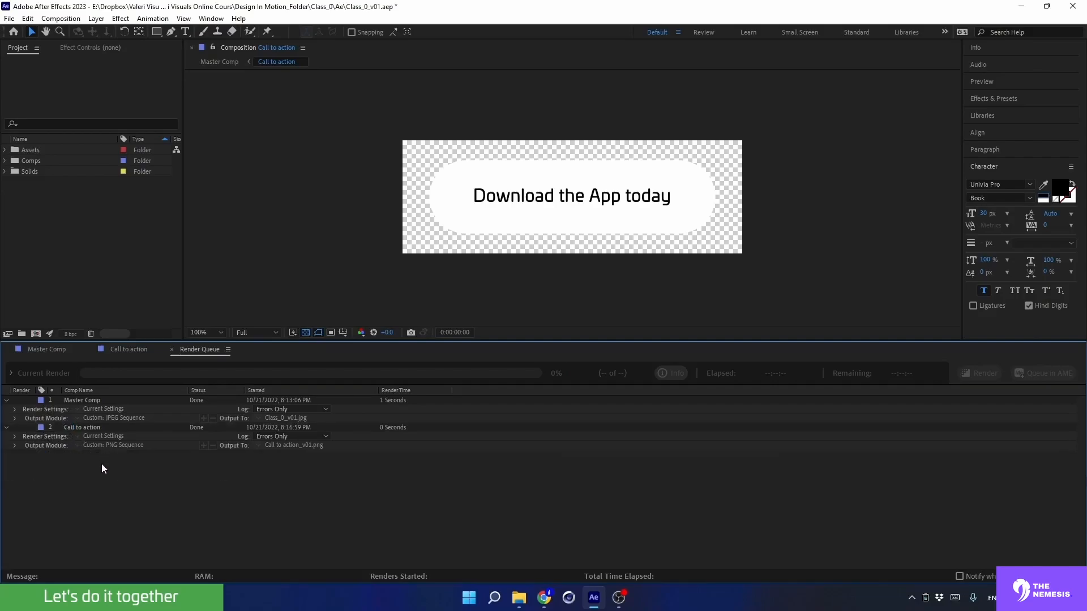
- Close the Render Queue and the Call to action timeline, and show Master Comp at 0:00:08:23 in an enlarged viewer
{"action": "left_click", "coordinate": [171, 350]}
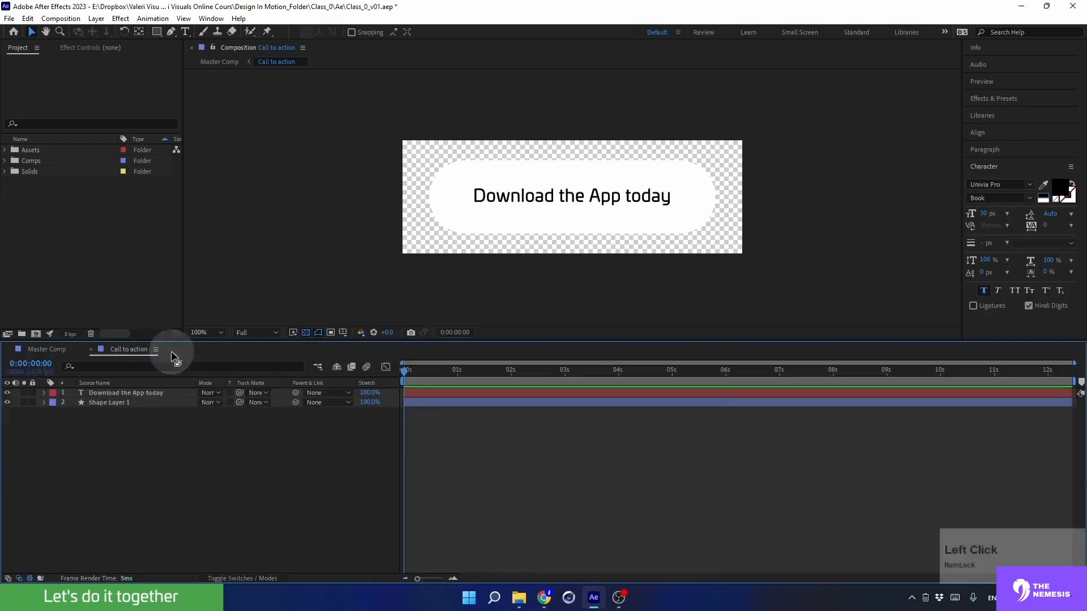
{"action": "left_click", "coordinate": [93, 349]}
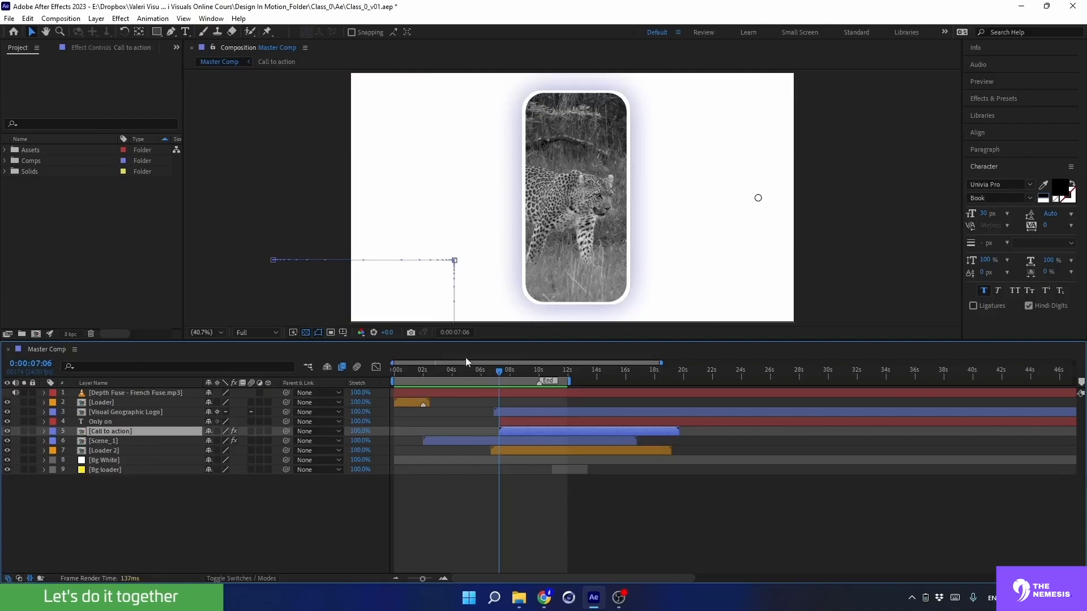
{"action": "left_click_drag", "start_coordinate": [514, 340], "coordinate": [515, 398]}
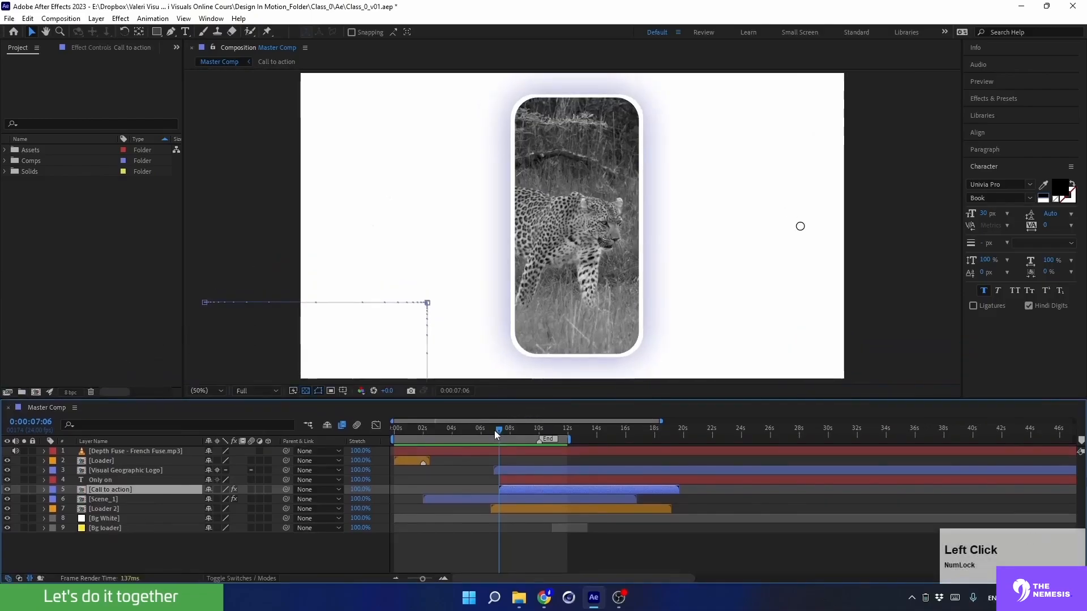
{"action": "left_click_drag", "start_coordinate": [479, 434], "coordinate": [524, 428]}
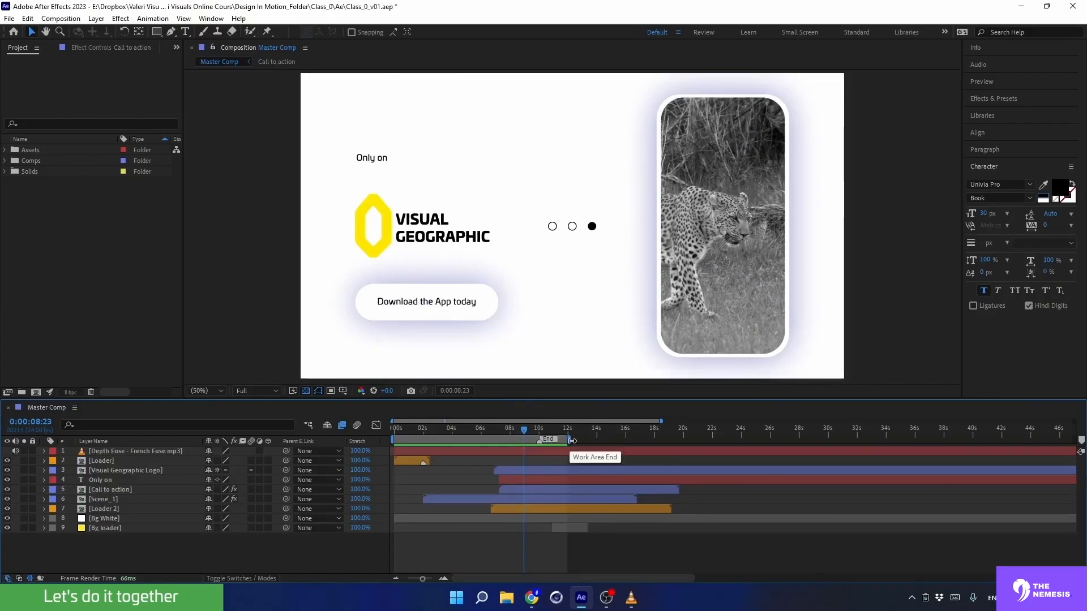
- Try extending Master Comp's work area end to about 41 seconds, check the frame at 0:00:23:16, and undo the extension
{"action": "left_click_drag", "start_coordinate": [571, 440], "coordinate": [995, 455]}
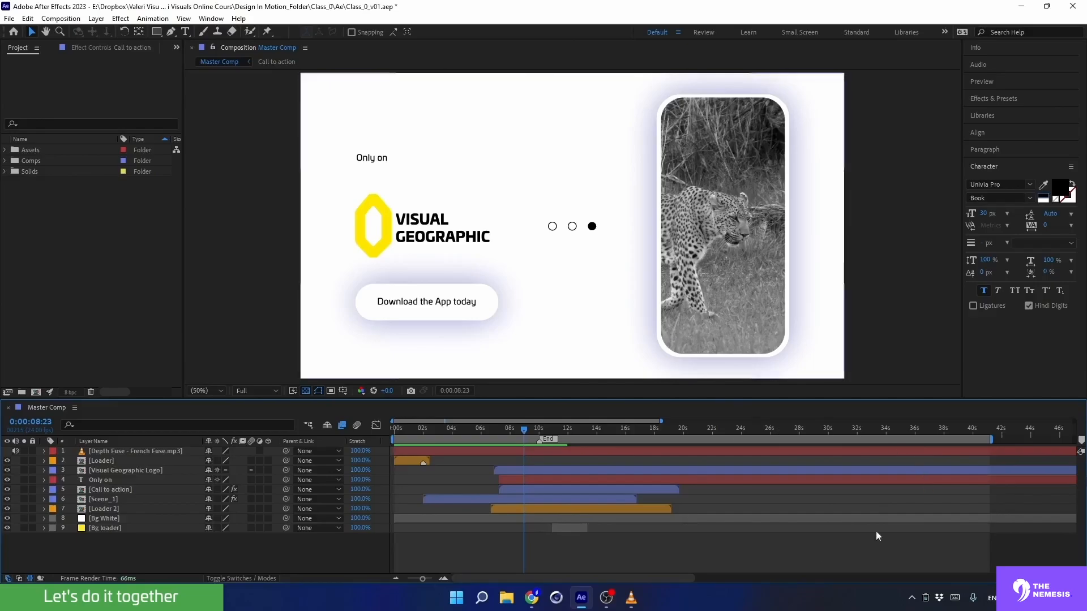
{"action": "left_click_drag", "start_coordinate": [569, 434], "coordinate": [737, 436]}
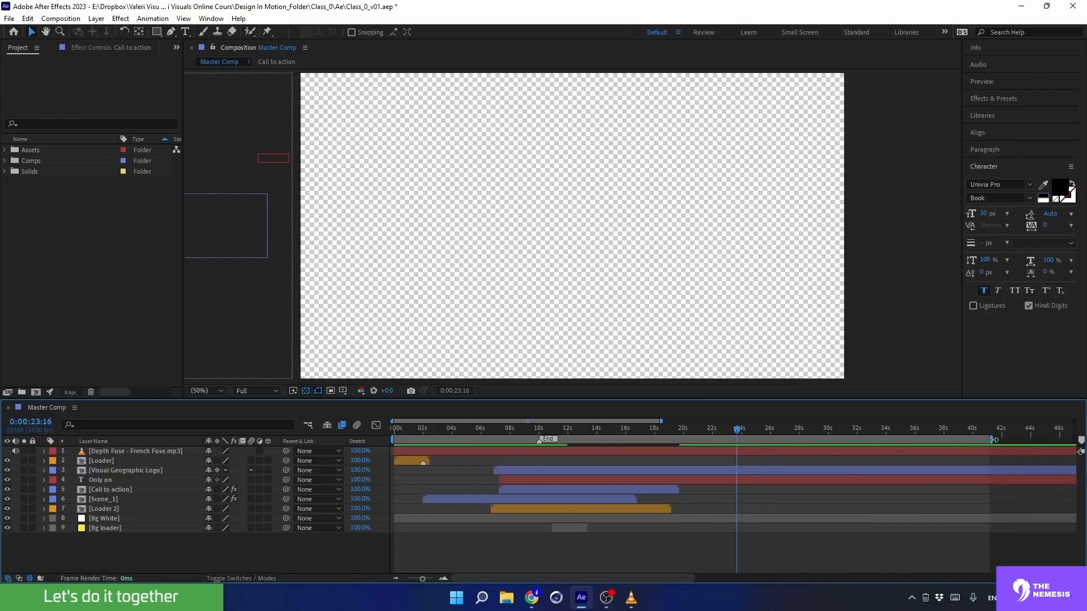
{"action": "key", "text": "ctrl+z"}
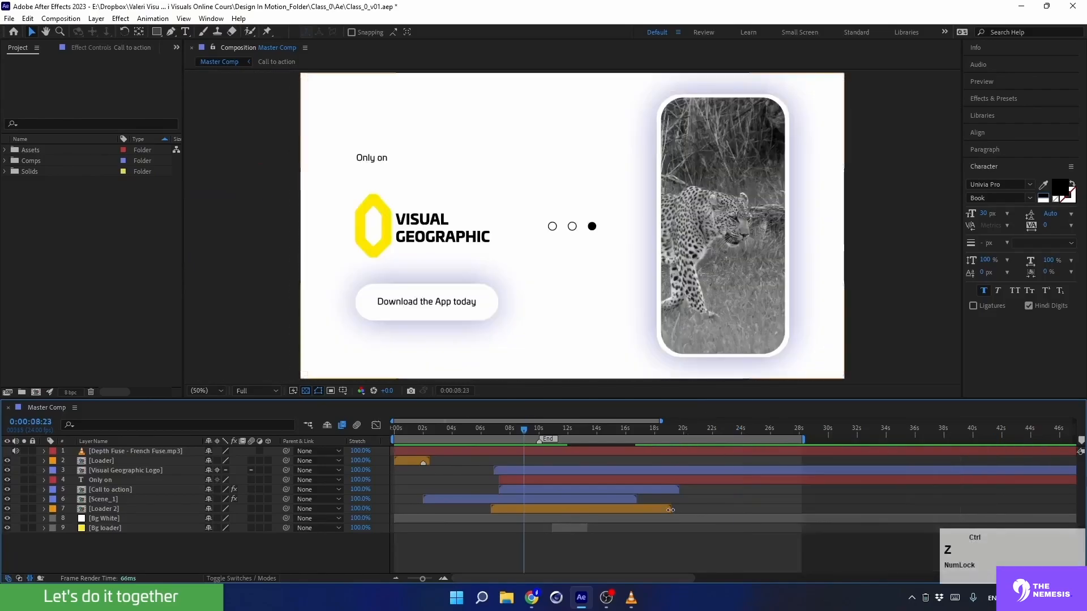
{"action": "key", "text": "ctrl+z"}
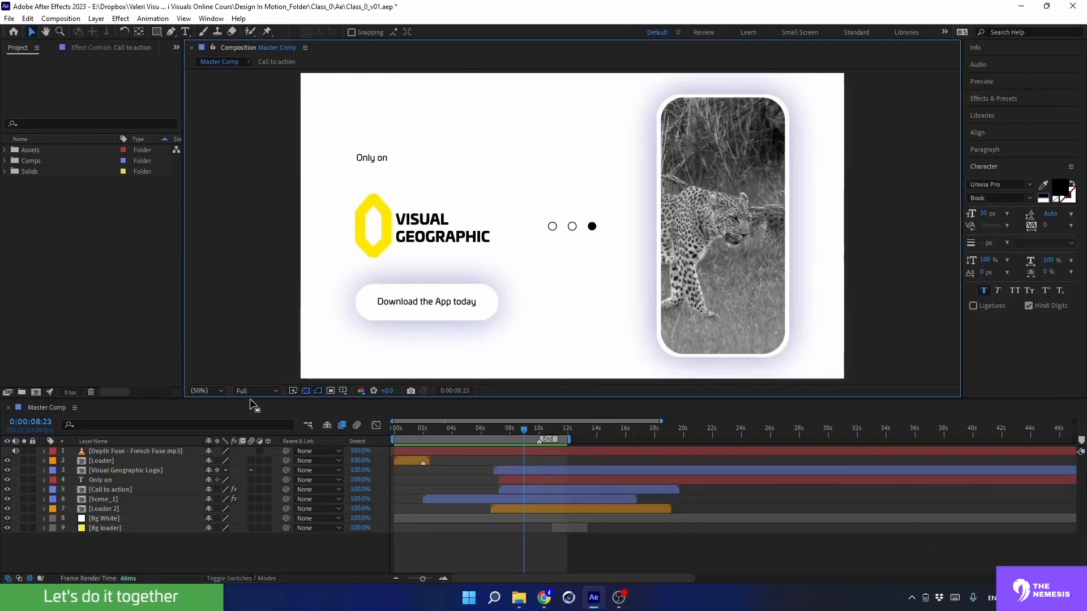
- Add Master Comp to the render queue and choose QuickTime as its output format
{"action": "left_click", "coordinate": [59, 19]}
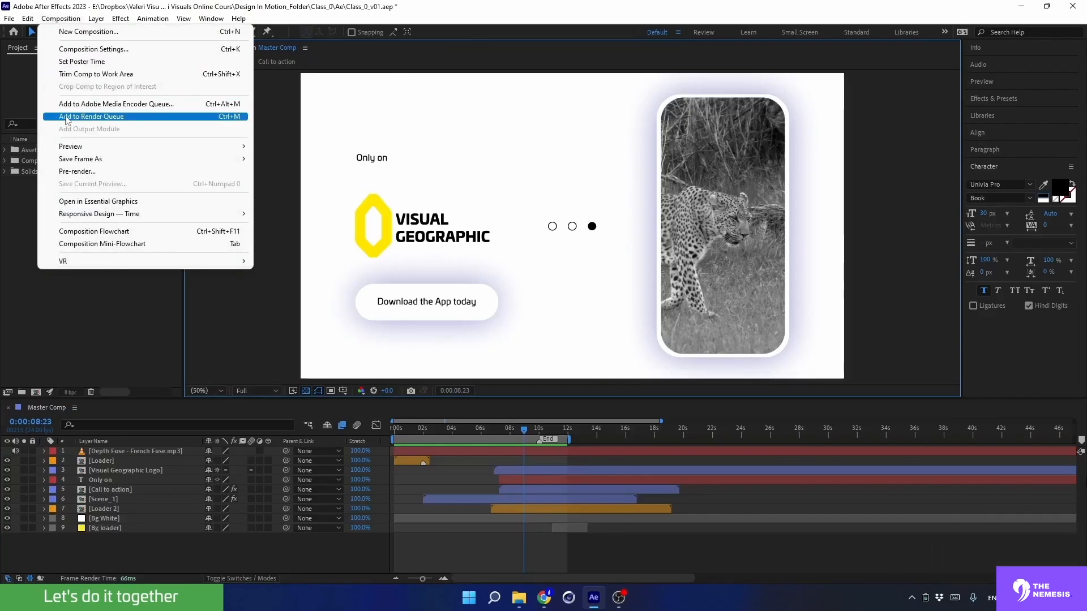
{"action": "left_click", "coordinate": [66, 117]}
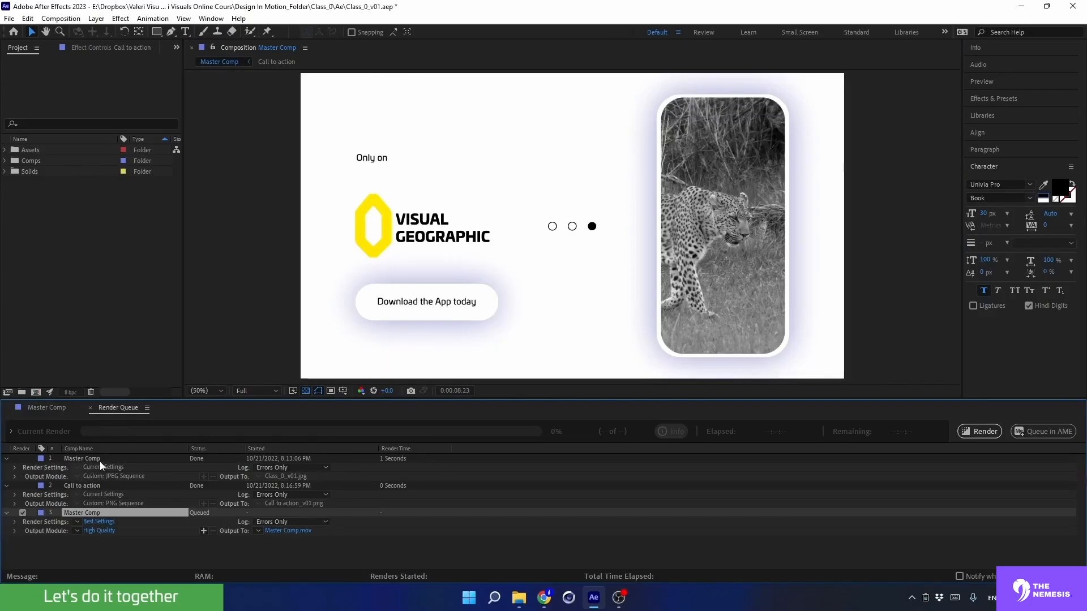
{"action": "left_click", "coordinate": [100, 531]}
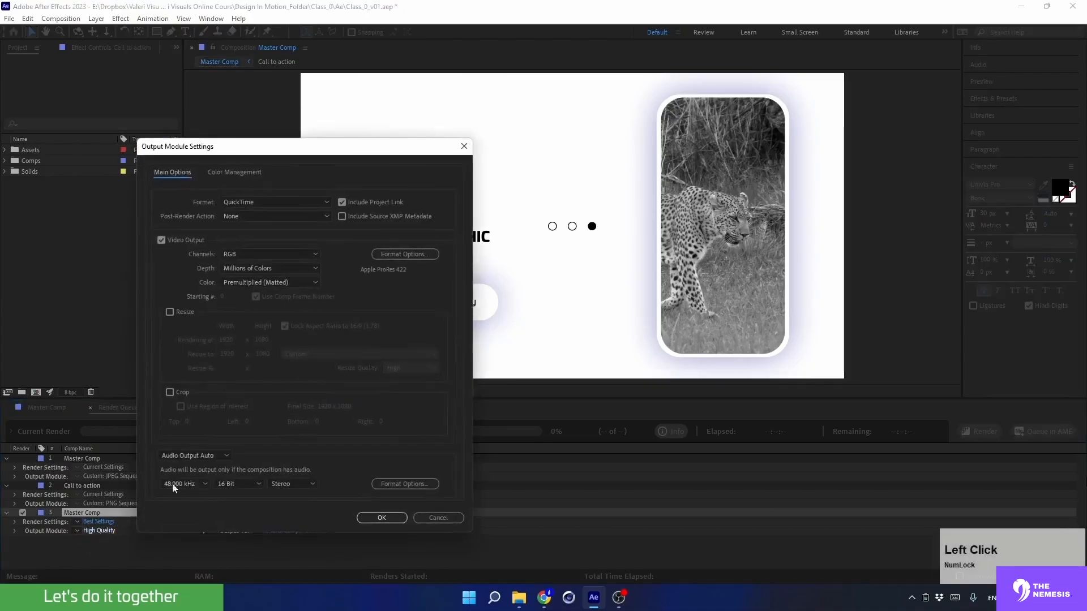
{"action": "left_click_drag", "start_coordinate": [265, 155], "coordinate": [319, 152]}
{"action": "left_click", "coordinate": [334, 198]}
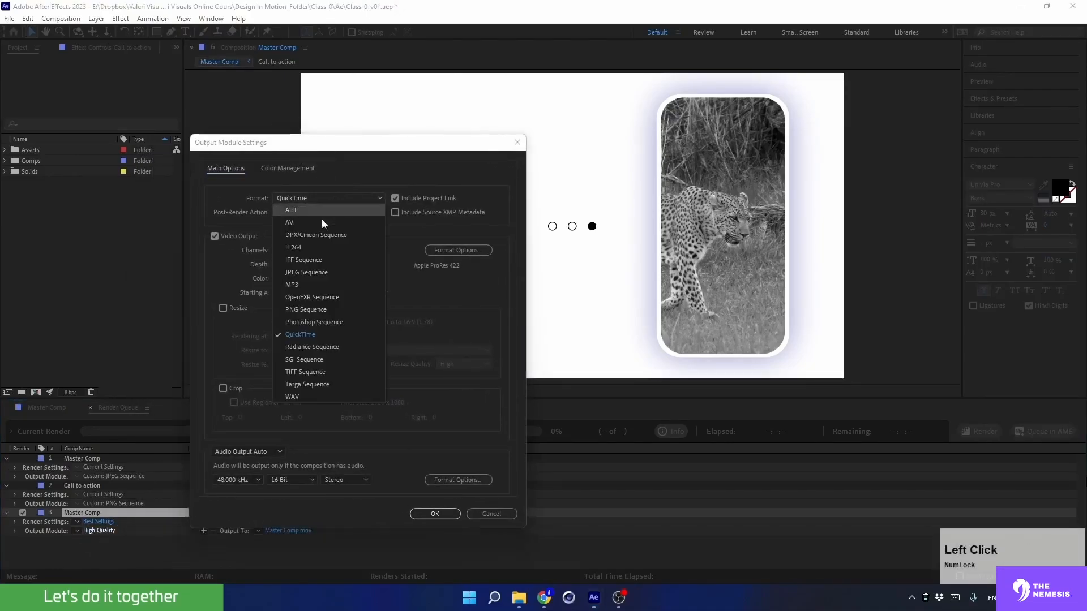
{"action": "left_click", "coordinate": [288, 334]}
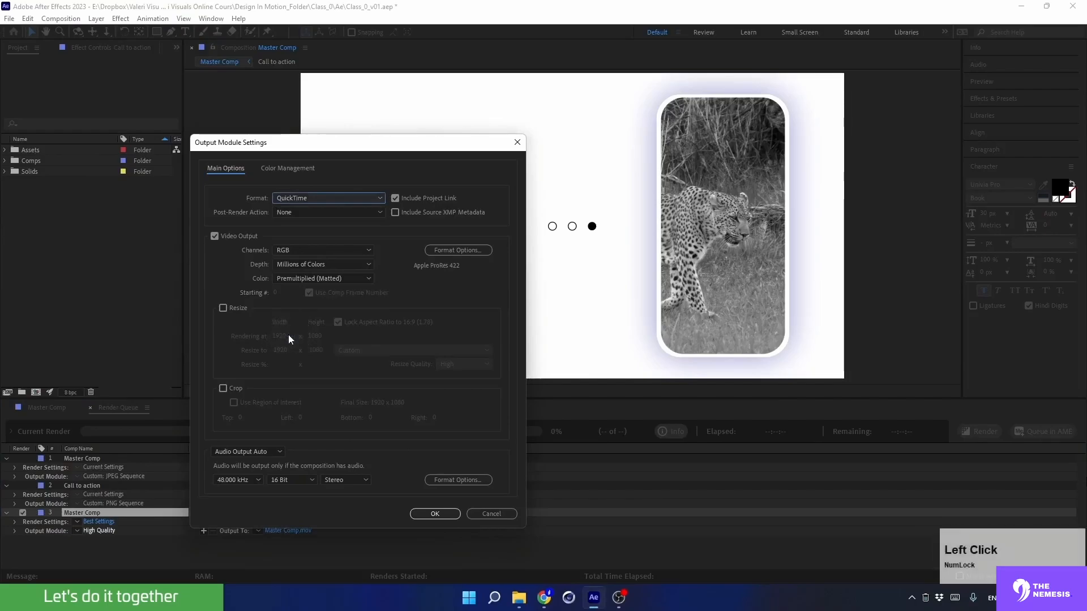
- Set Master Comp's QuickTime video codec to Animation and apply the output module settings
{"action": "left_click", "coordinate": [448, 250]}
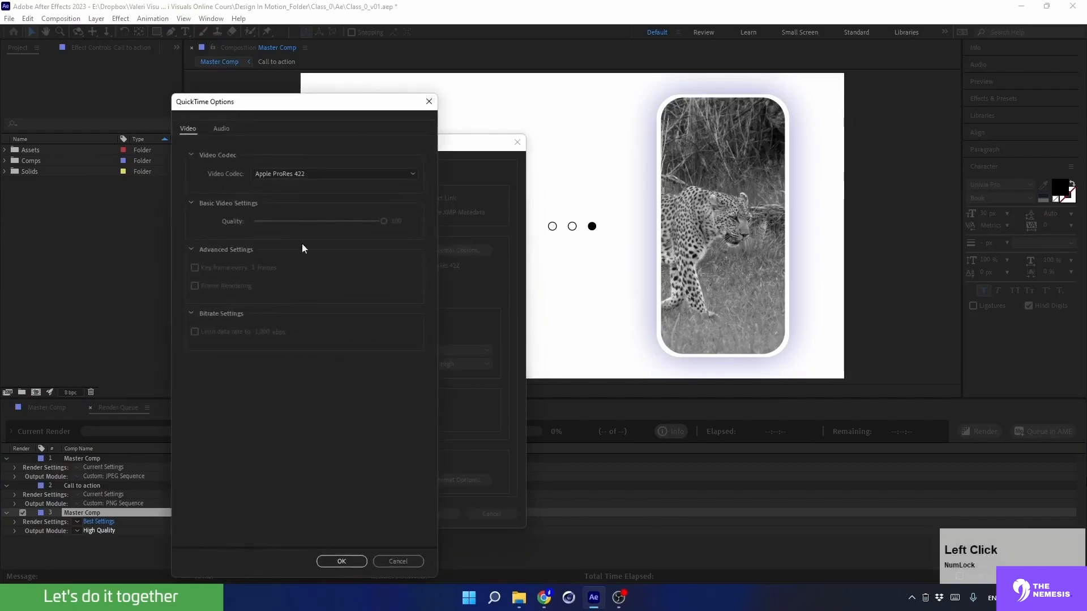
{"action": "left_click", "coordinate": [262, 174]}
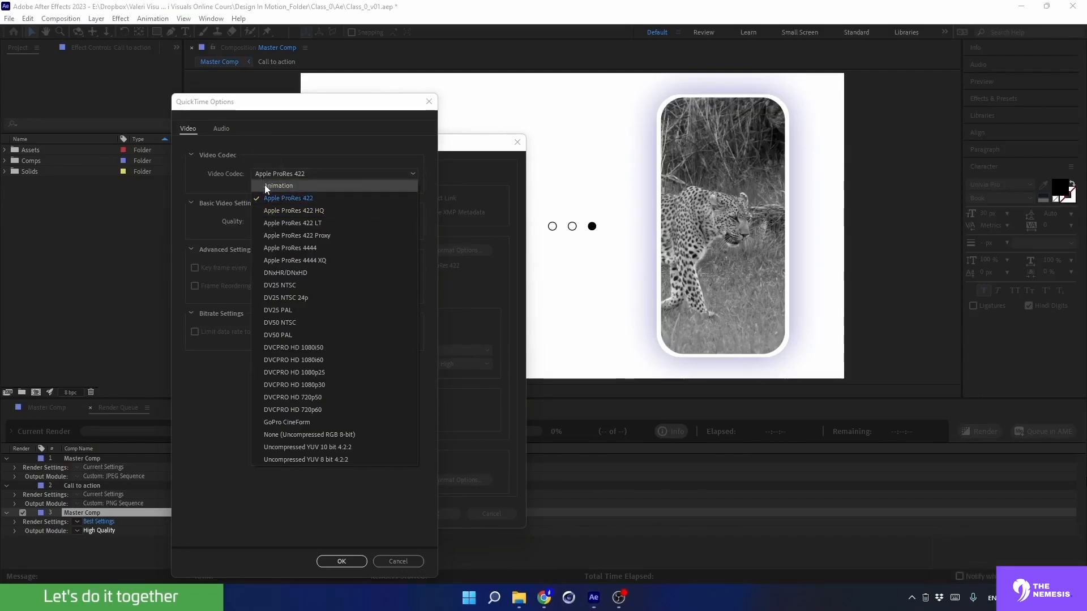
{"action": "left_click", "coordinate": [265, 186]}
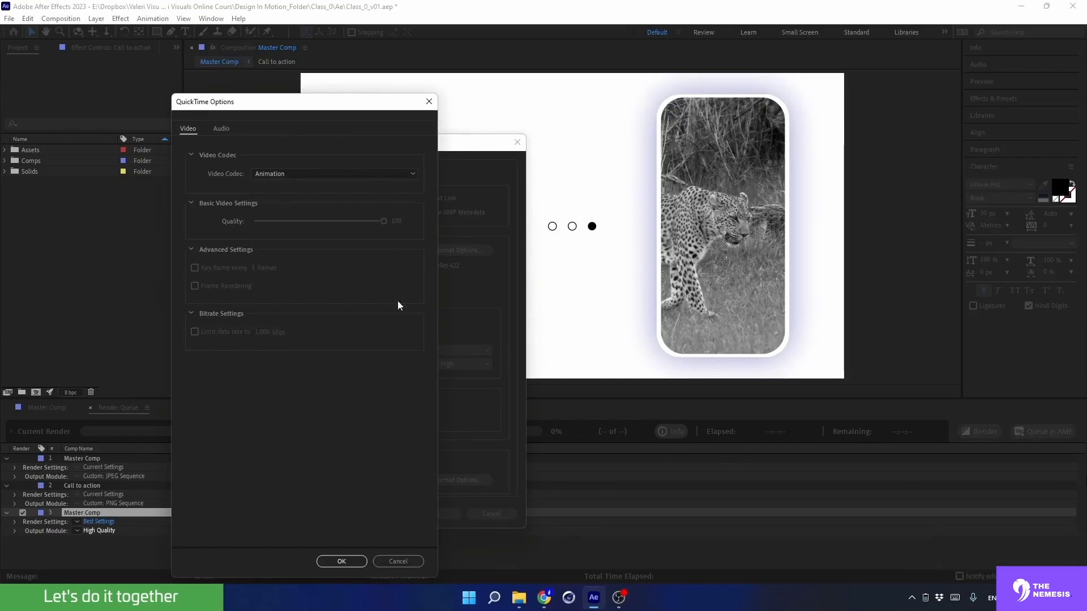
{"action": "left_click", "coordinate": [340, 562]}
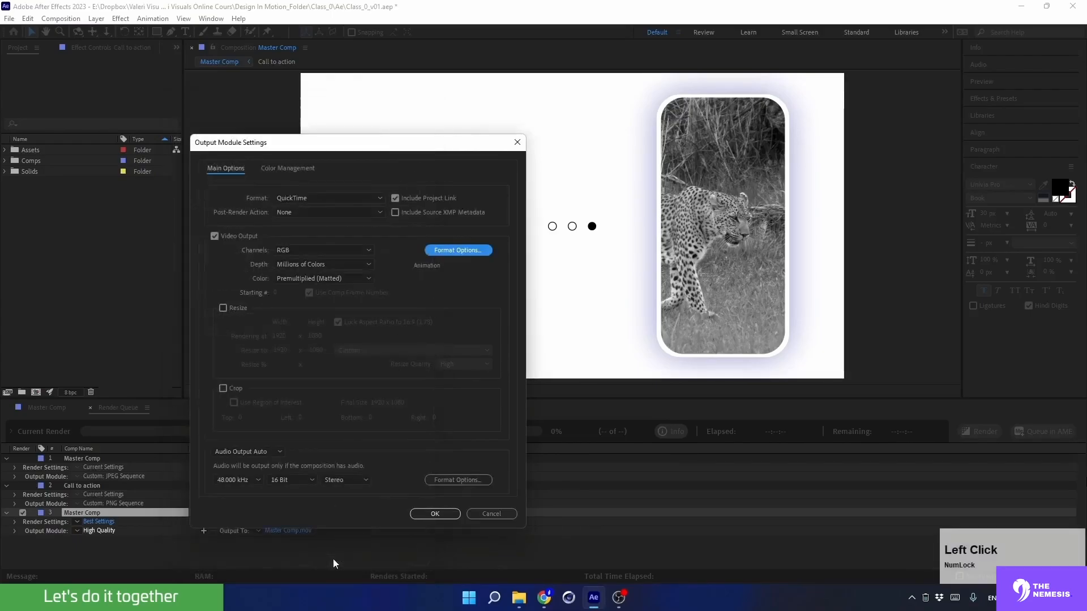
{"action": "left_click", "coordinate": [422, 515]}
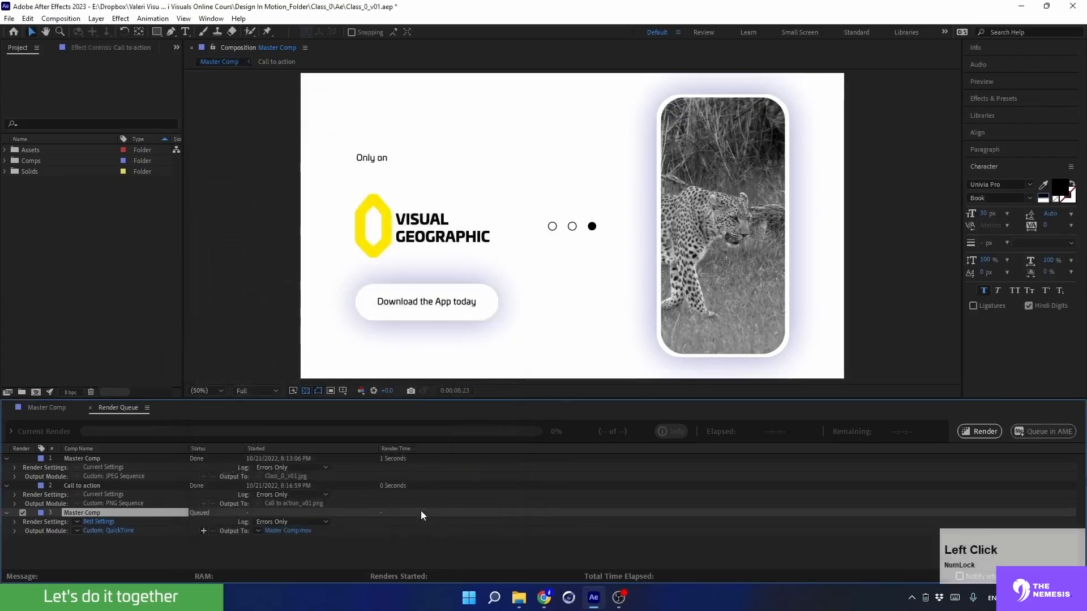
- Name Master Comp's output file Class_0_v01.mov in the Samples folder and render it
{"action": "left_click", "coordinate": [269, 530]}
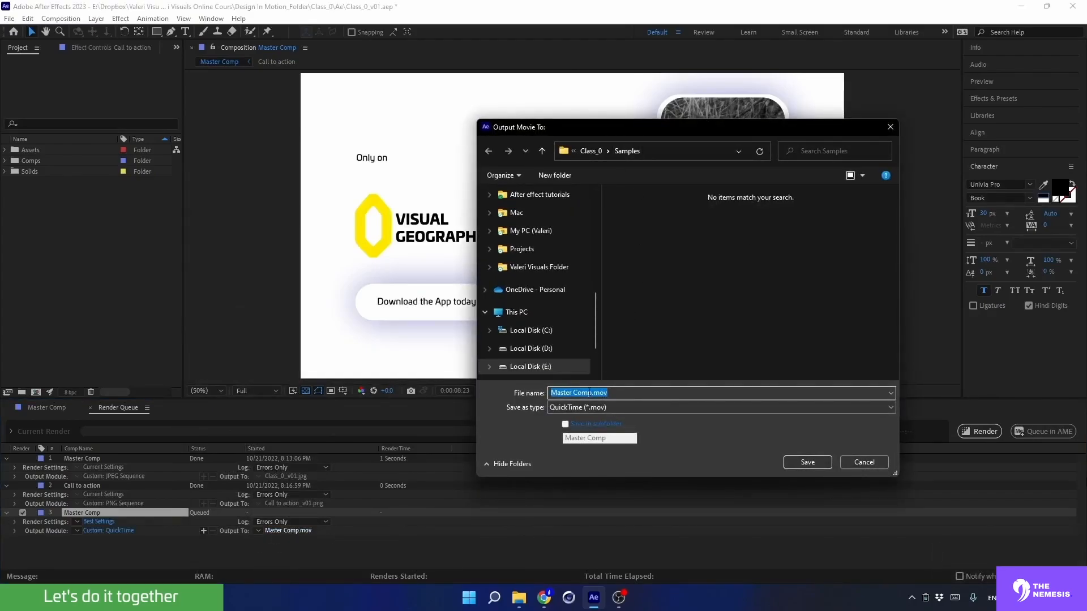
{"action": "left_click", "coordinate": [591, 392]}
{"action": "left_click_drag", "start_coordinate": [591, 392], "coordinate": [530, 384]}
{"action": "type", "text": "Class_0_"}
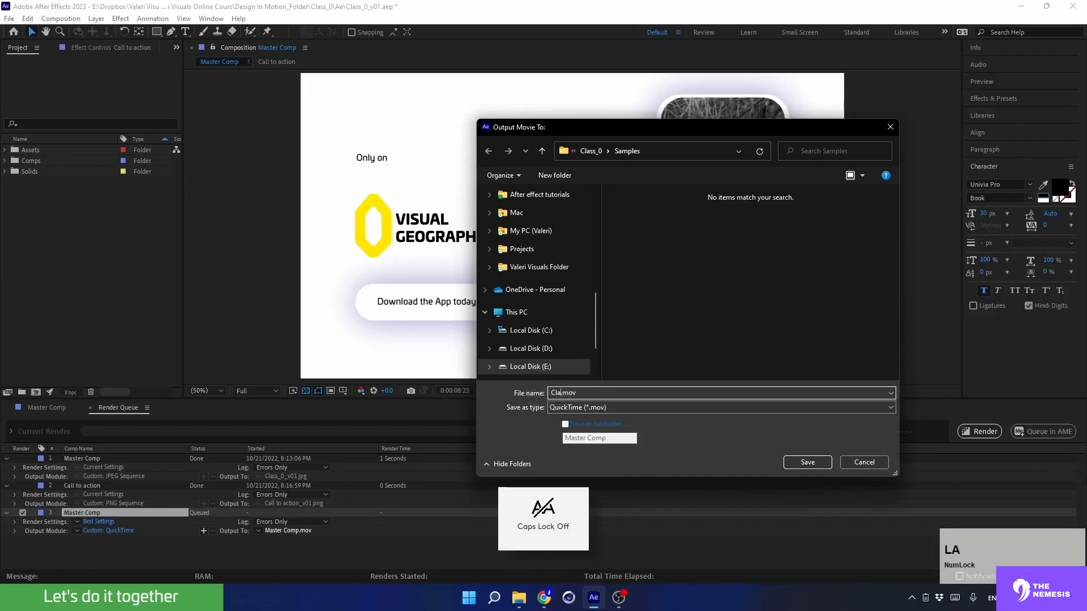
{"action": "type", "text": "v01"}
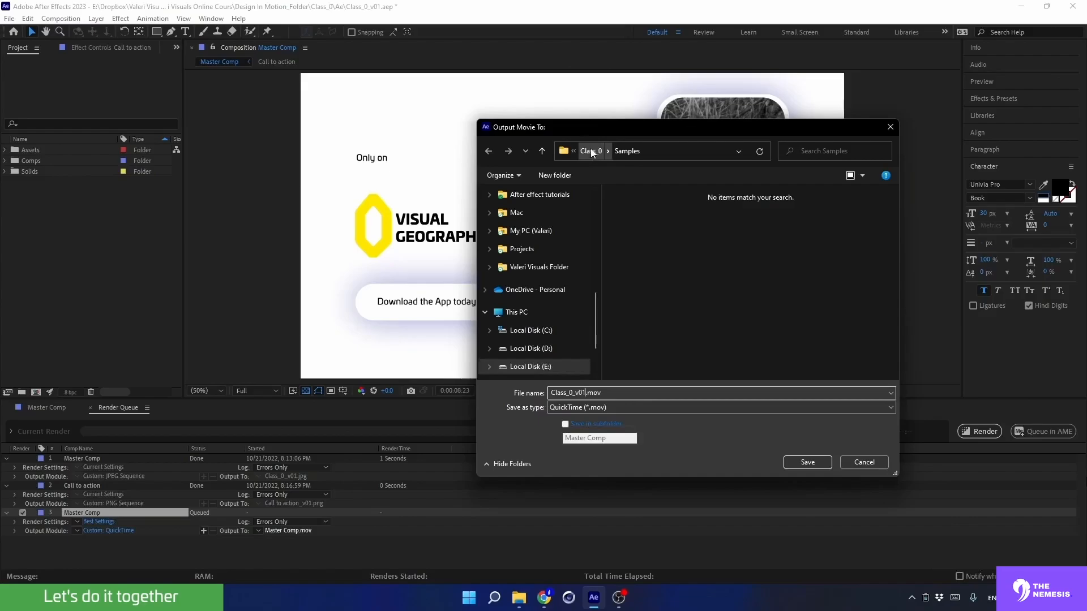
{"action": "left_click", "coordinate": [808, 463]}
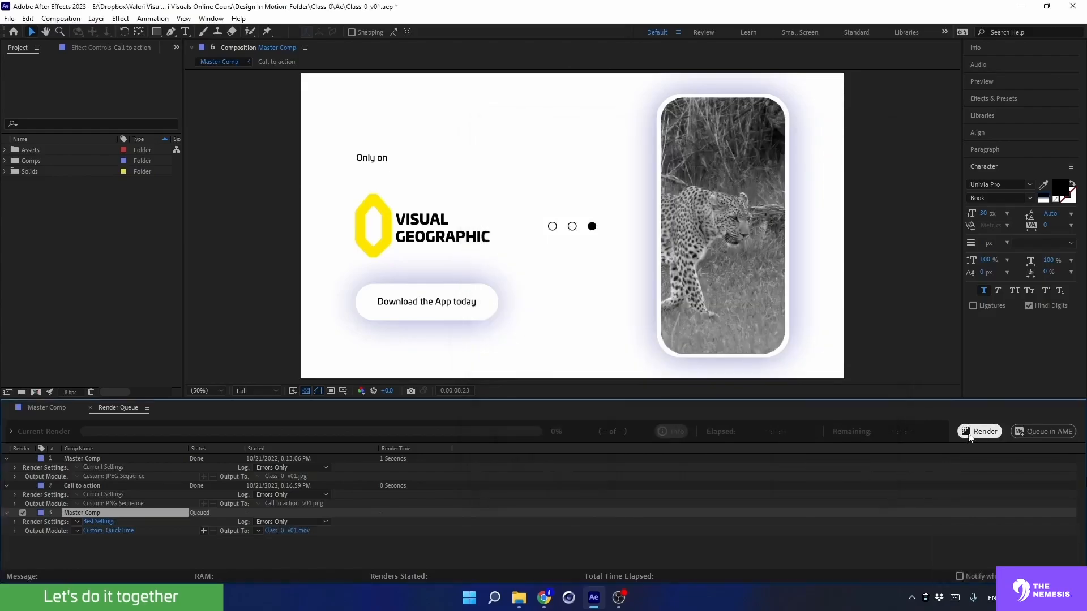
{"action": "left_click", "coordinate": [971, 432]}
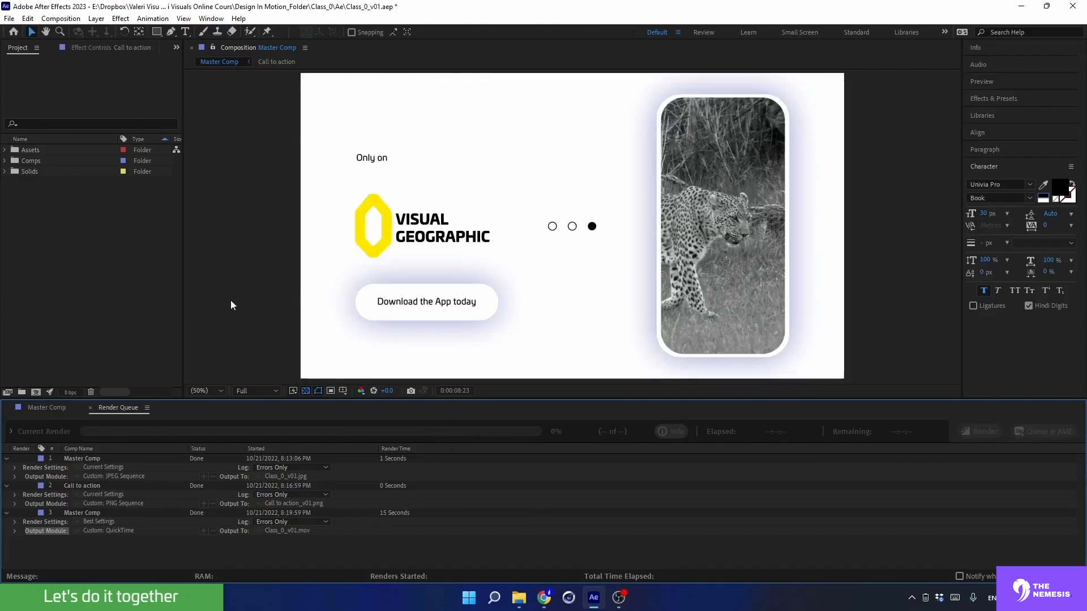
- Open Class_0_v01.mov from its output location and play it in an enlarged VLC window to check the render
{"action": "left_click", "coordinate": [13, 531]}
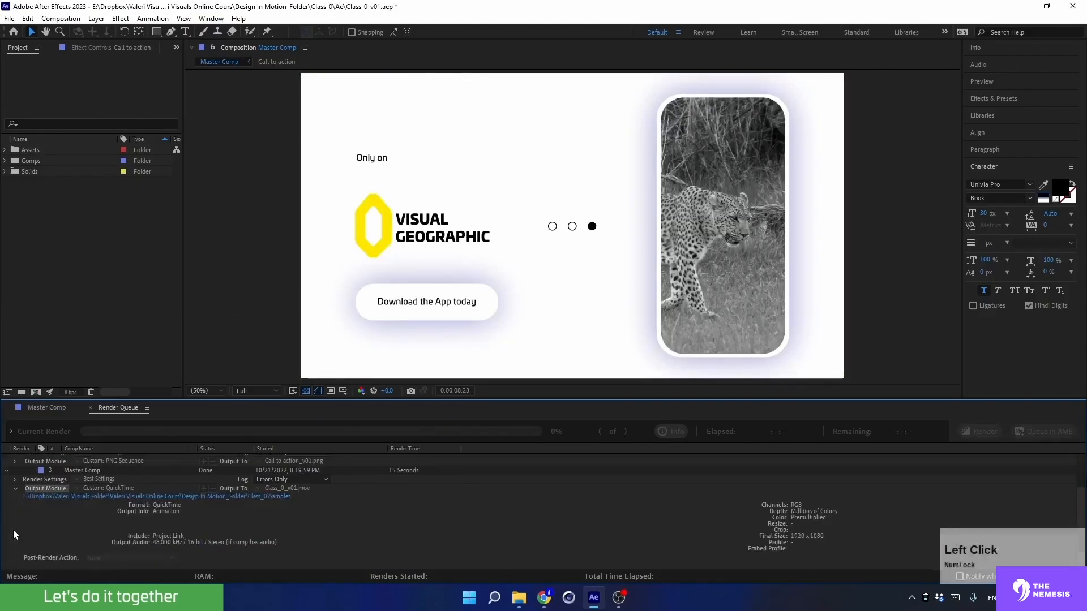
{"action": "left_click", "coordinate": [55, 496]}
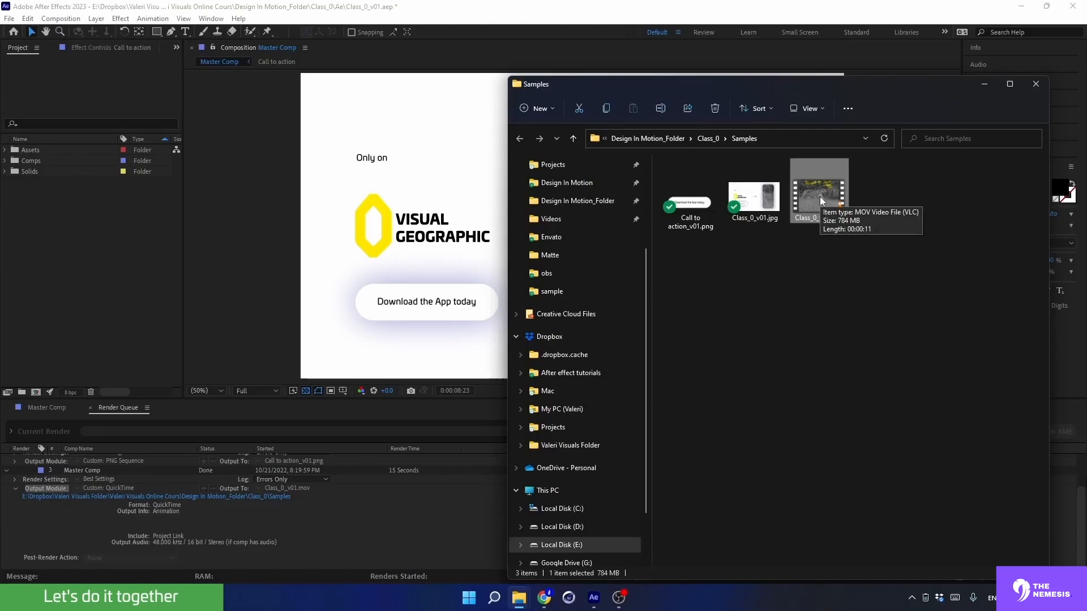
{"action": "left_click", "coordinate": [847, 265]}
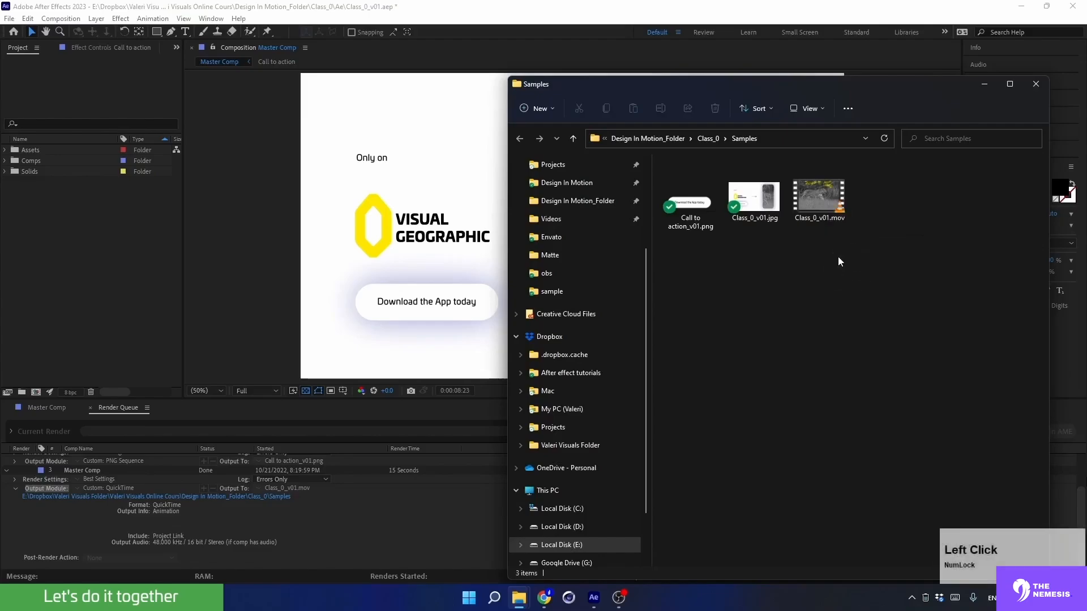
{"action": "left_click", "coordinate": [820, 199]}
{"action": "double_click", "coordinate": [820, 199]}
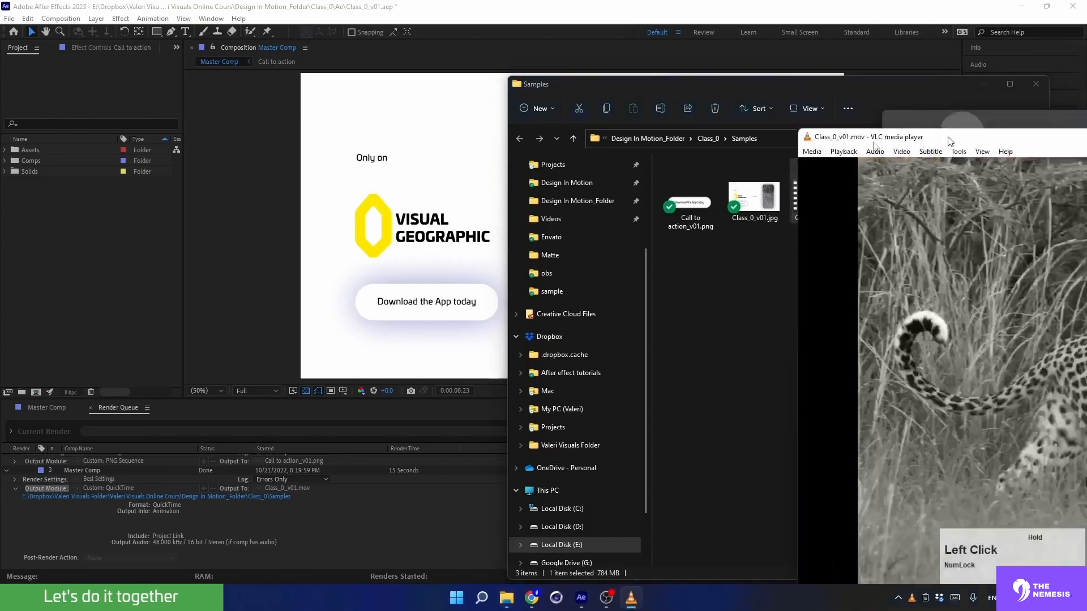
{"action": "left_click_drag", "start_coordinate": [1014, 218], "coordinate": [272, 1]}
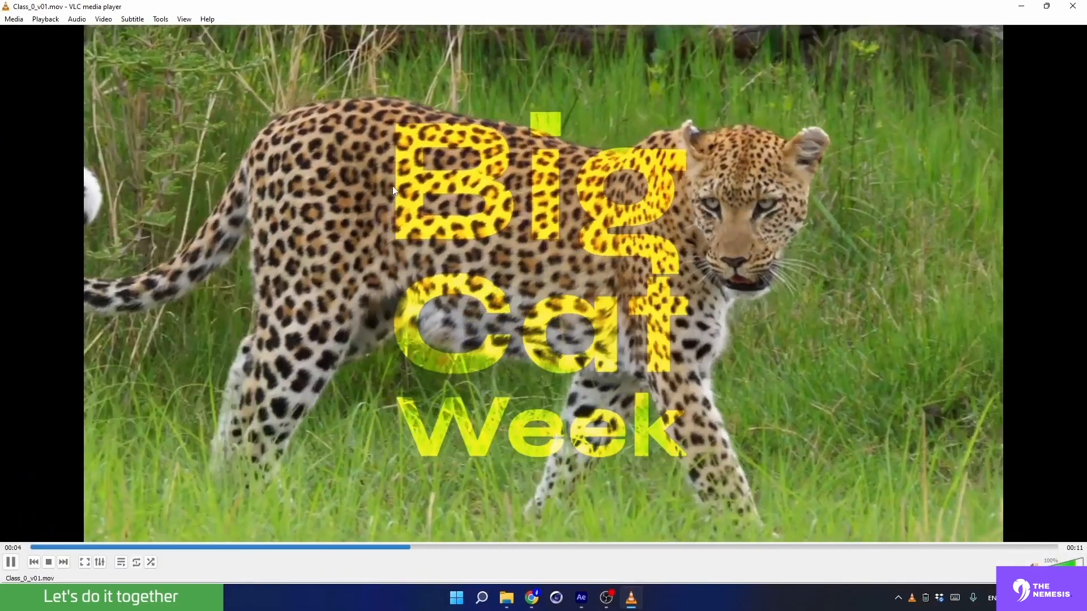
{"action": "double_click", "coordinate": [392, 186]}
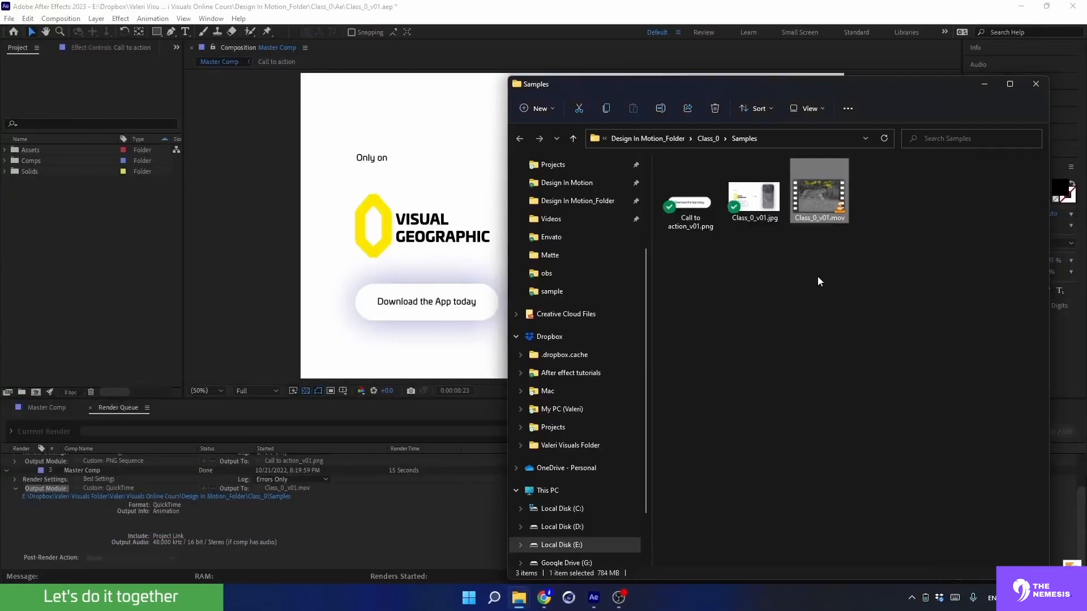
- Collapse all three finished render items and close the Render Queue
{"action": "left_click", "coordinate": [6, 472]}
{"action": "left_click", "coordinate": [5, 485]}
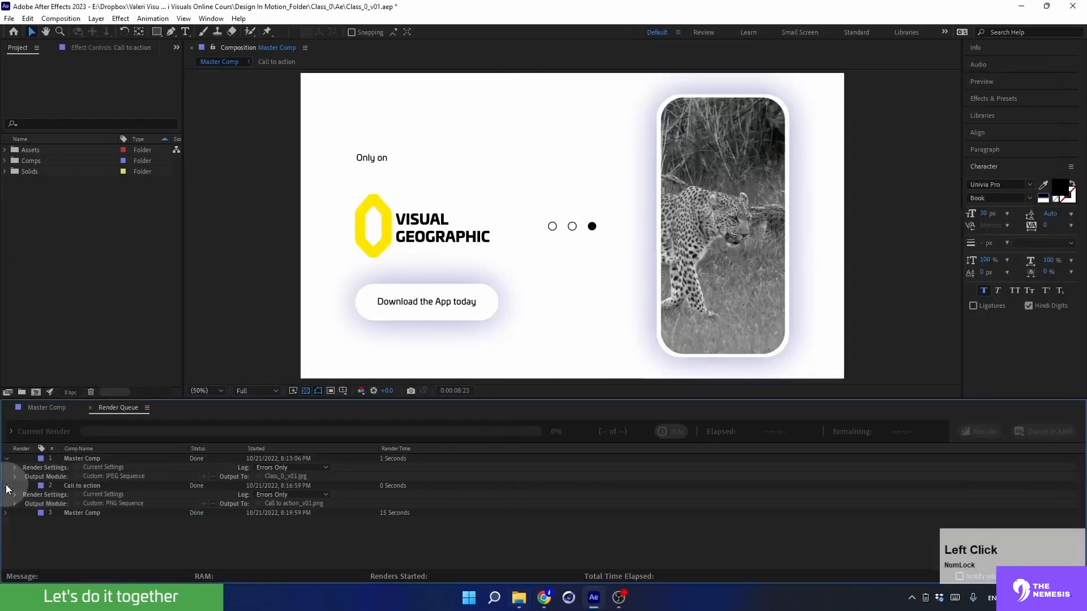
{"action": "left_click", "coordinate": [6, 459]}
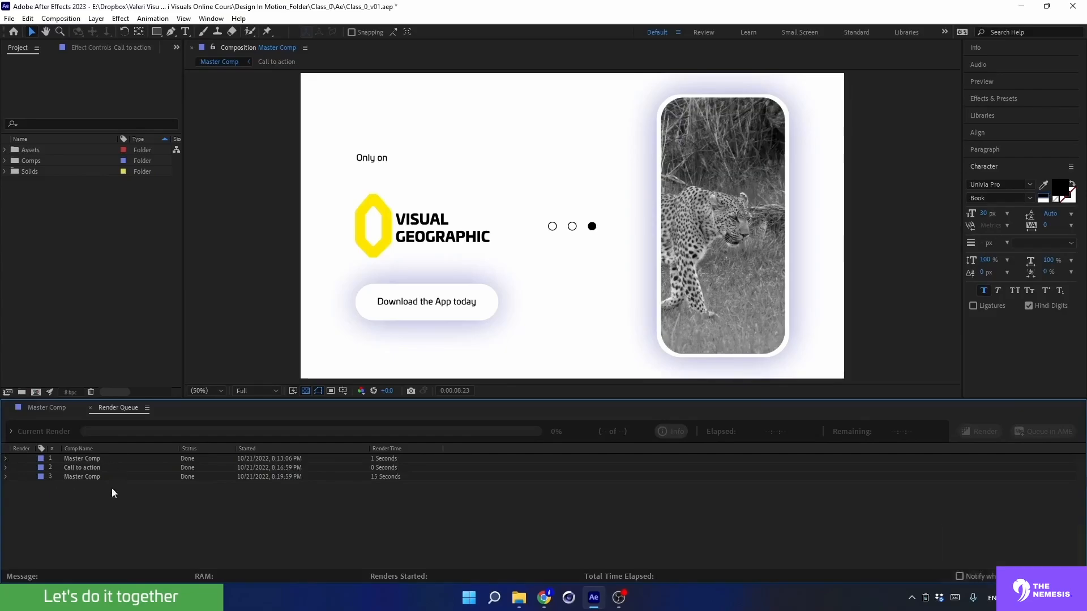
{"action": "left_click", "coordinate": [90, 408]}
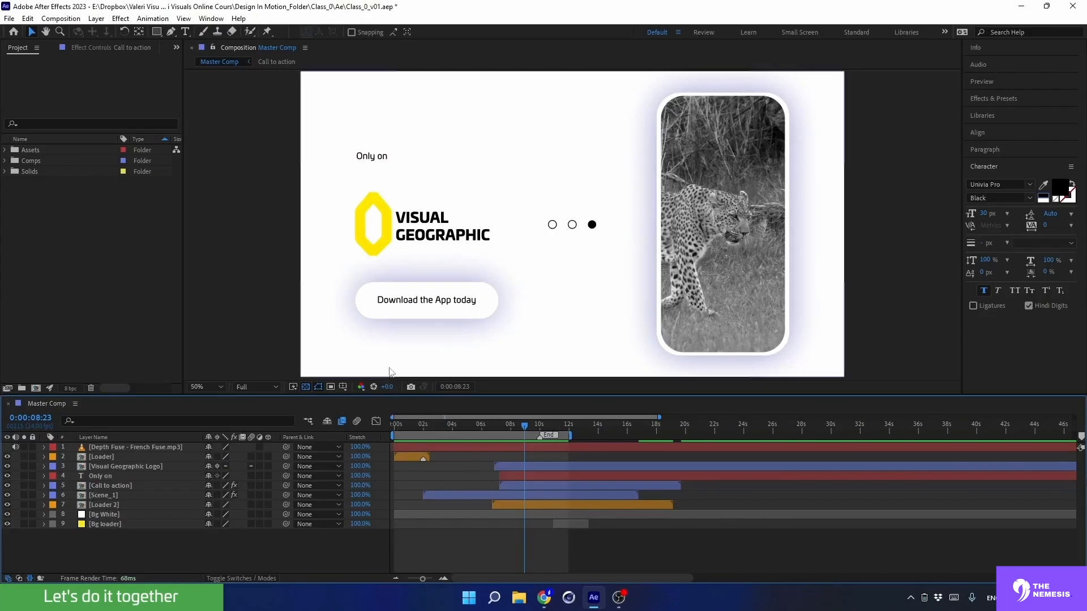
- Open the Visual Geographic Logo composition, show it at 0:00:04:08, and turn on its transparency grid
{"action": "left_click", "coordinate": [407, 215]}
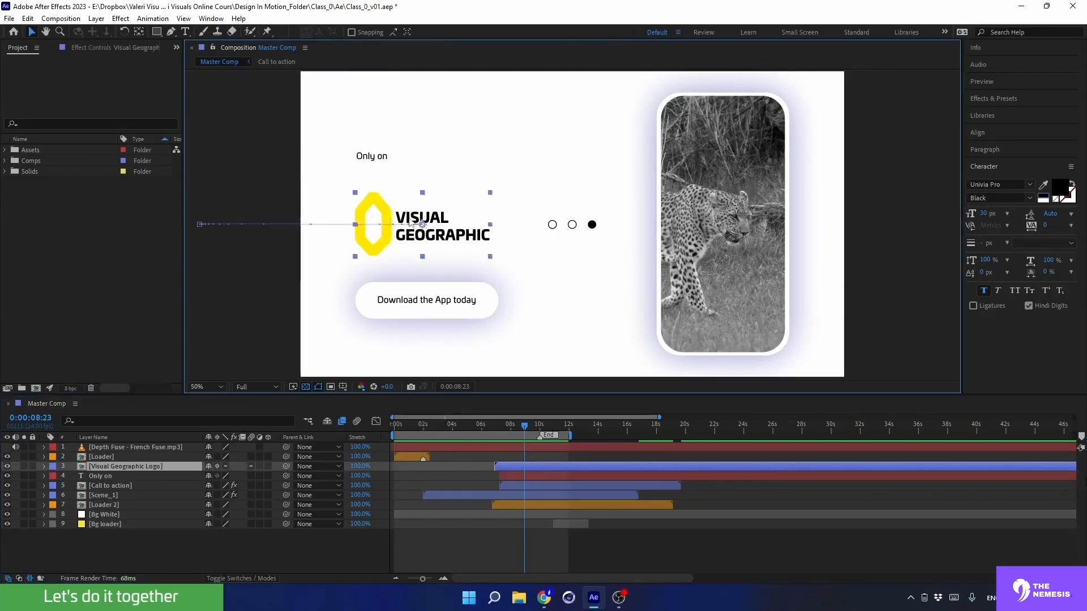
{"action": "left_click", "coordinate": [106, 465]}
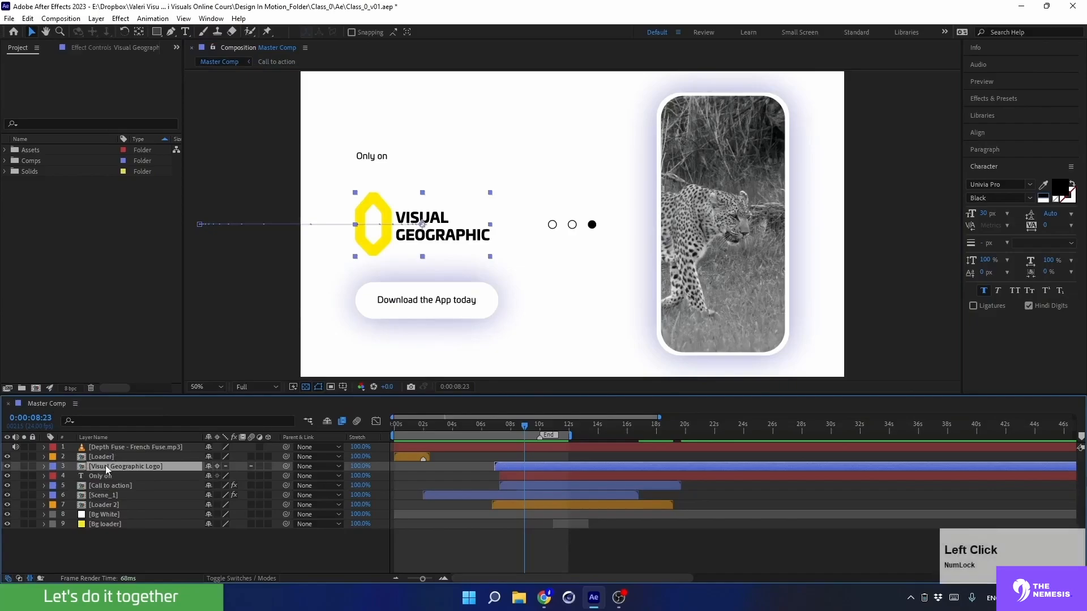
{"action": "double_click", "coordinate": [104, 466]}
{"action": "left_click_drag", "start_coordinate": [413, 426], "coordinate": [439, 433]}
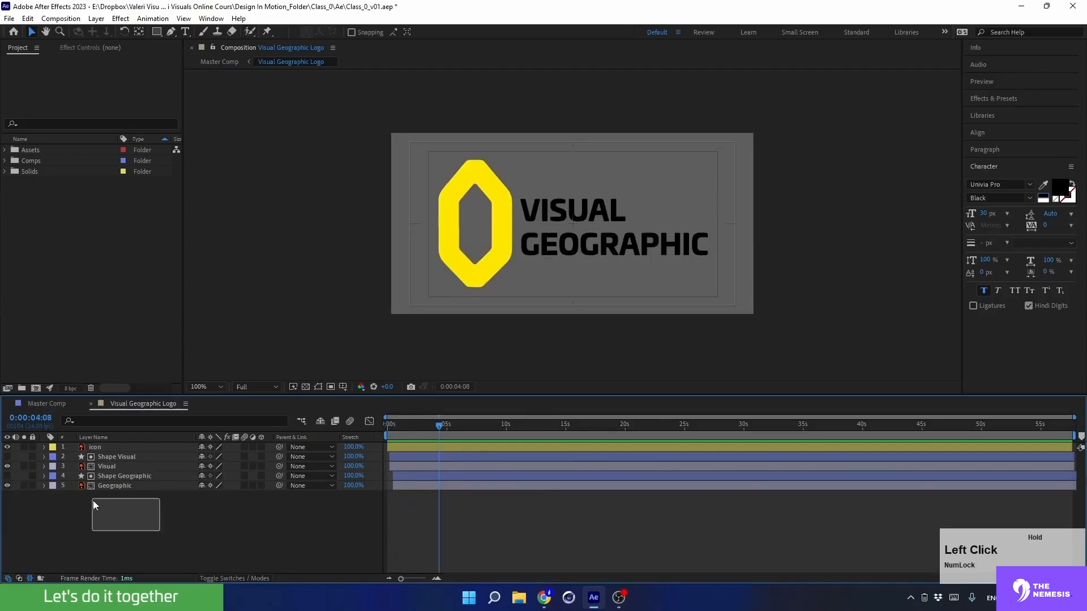
{"action": "left_click", "coordinate": [307, 387]}
{"action": "left_click", "coordinate": [307, 387]}
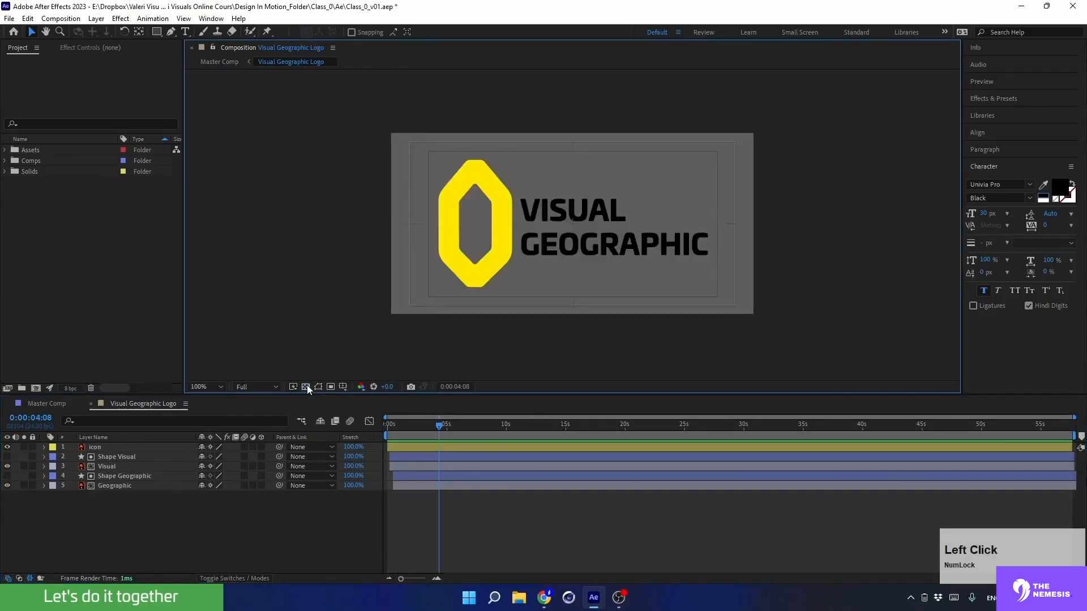
{"action": "left_click", "coordinate": [307, 387]}
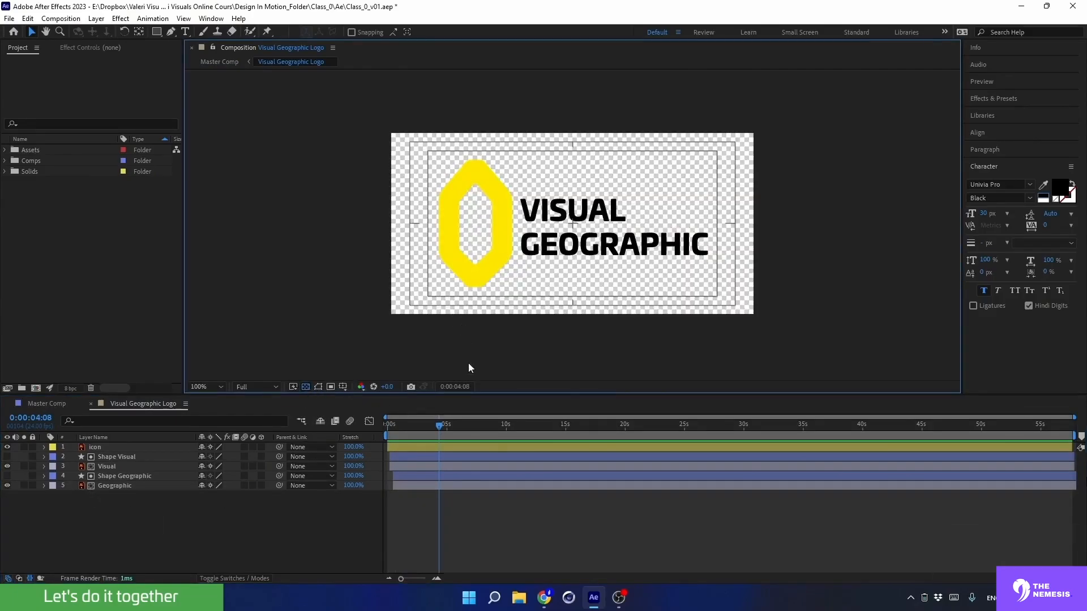
- End the Visual Geographic Logo work area at 0:00:15:00 and add the composition to the render queue
{"action": "left_click_drag", "start_coordinate": [447, 423], "coordinate": [568, 442]}
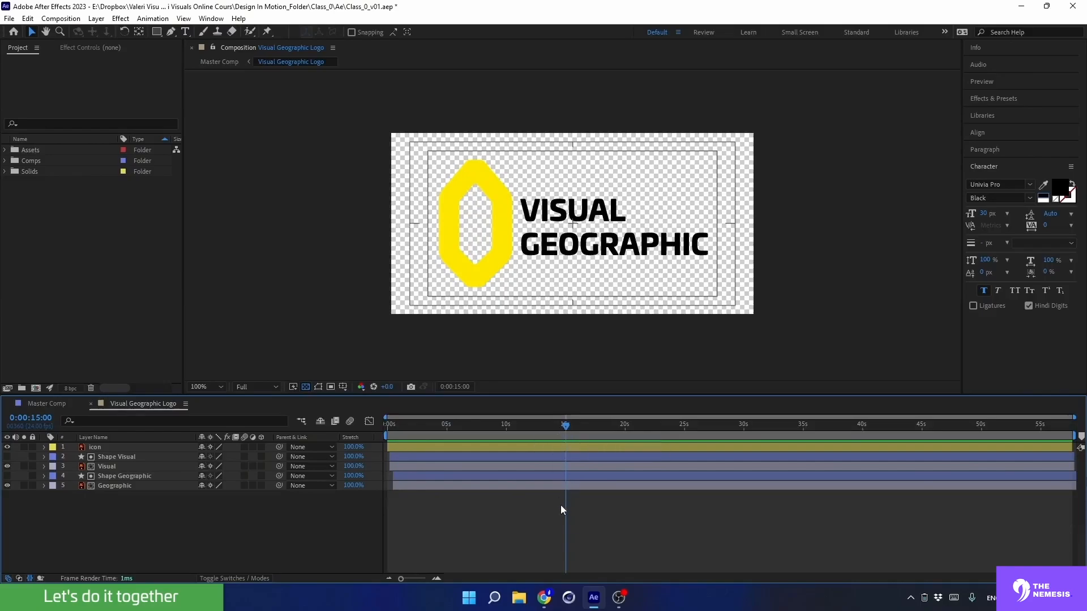
{"action": "key", "text": "n"}
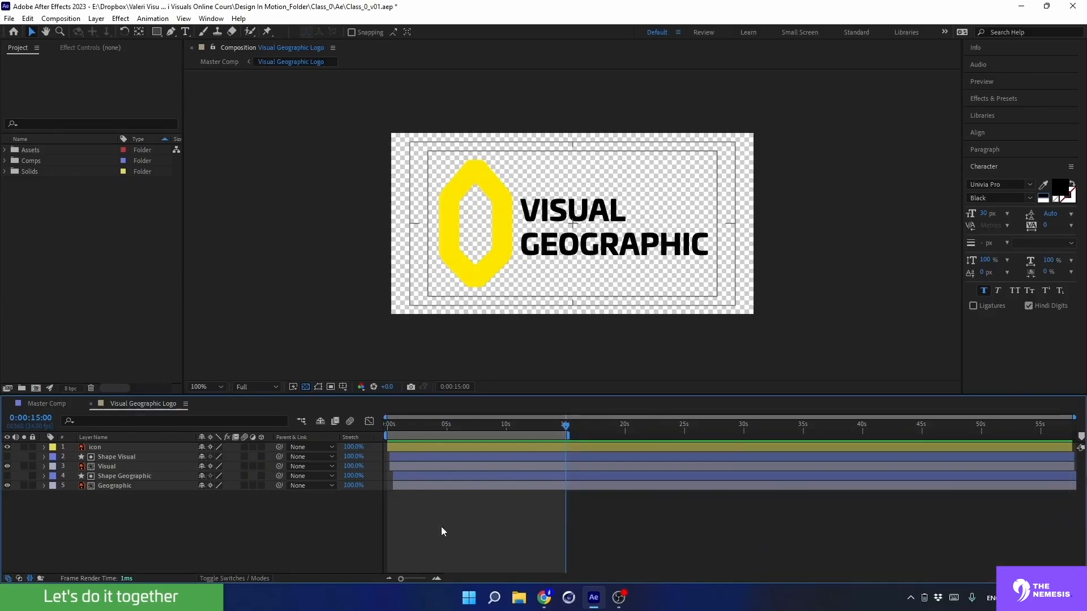
{"action": "left_click", "coordinate": [61, 18]}
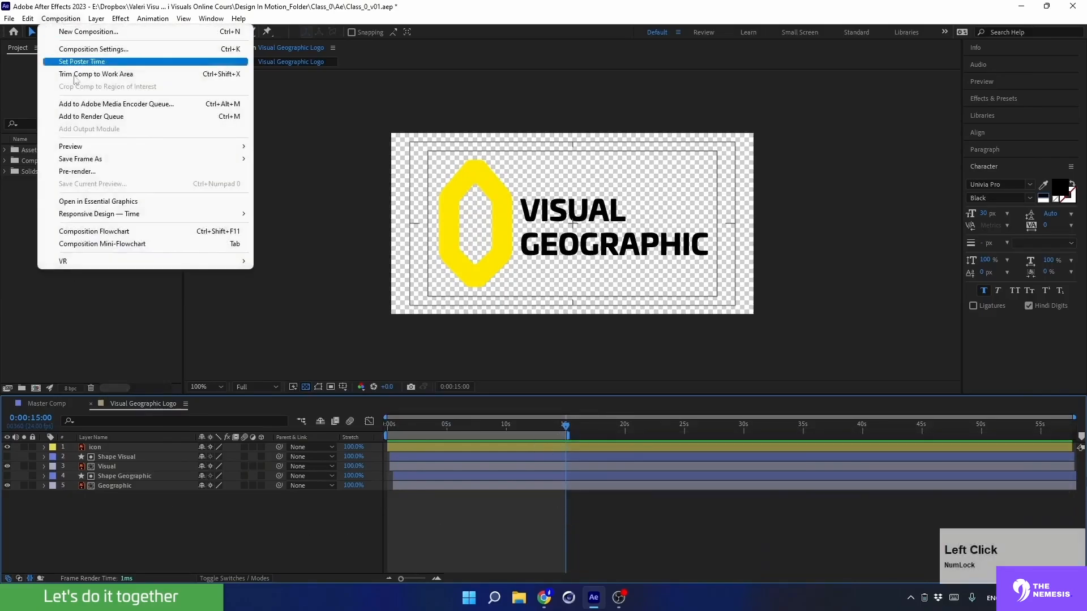
{"action": "left_click", "coordinate": [82, 116]}
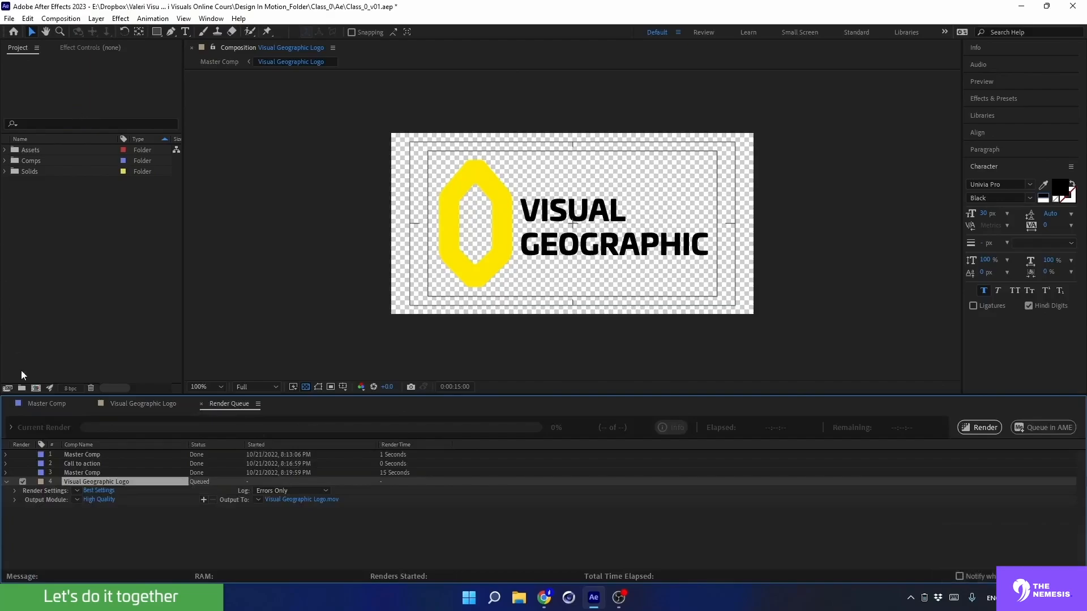
- Configure the Visual Geographic Logo output module as QuickTime with the Animation codec and RGB + Alpha channels
{"action": "left_click", "coordinate": [94, 498]}
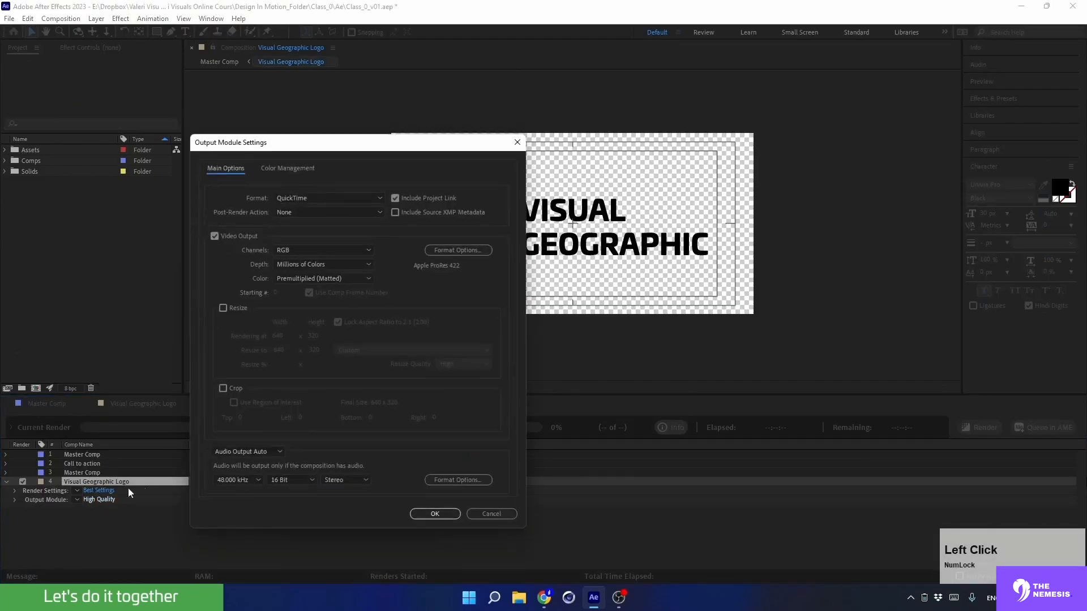
{"action": "left_click", "coordinate": [295, 199]}
{"action": "left_click", "coordinate": [301, 334]}
{"action": "left_click", "coordinate": [454, 250]}
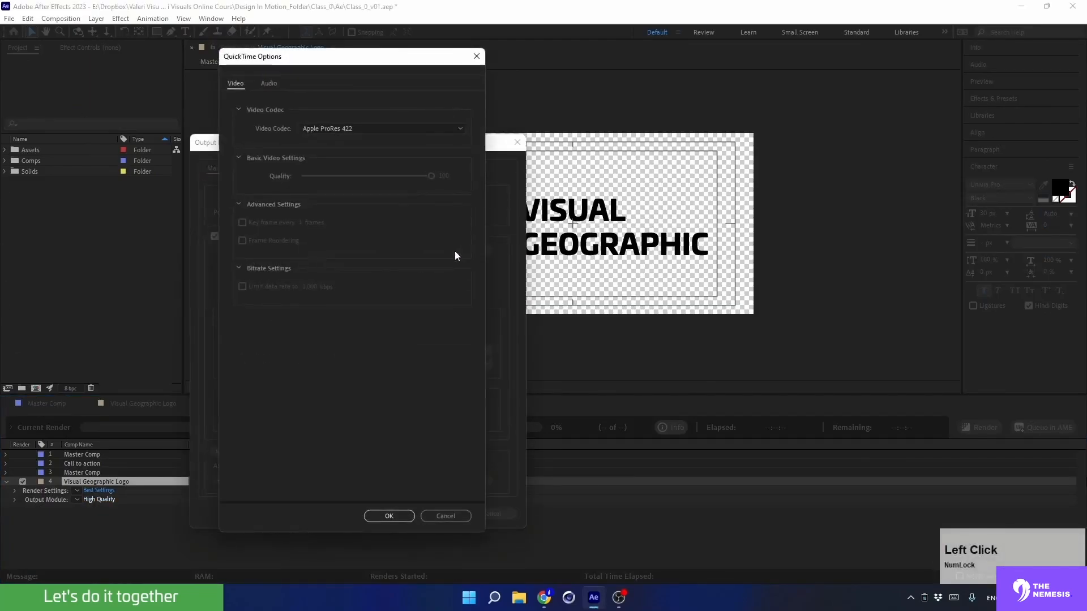
{"action": "left_click", "coordinate": [361, 128]}
{"action": "left_click", "coordinate": [335, 141]}
{"action": "left_click", "coordinate": [387, 515]}
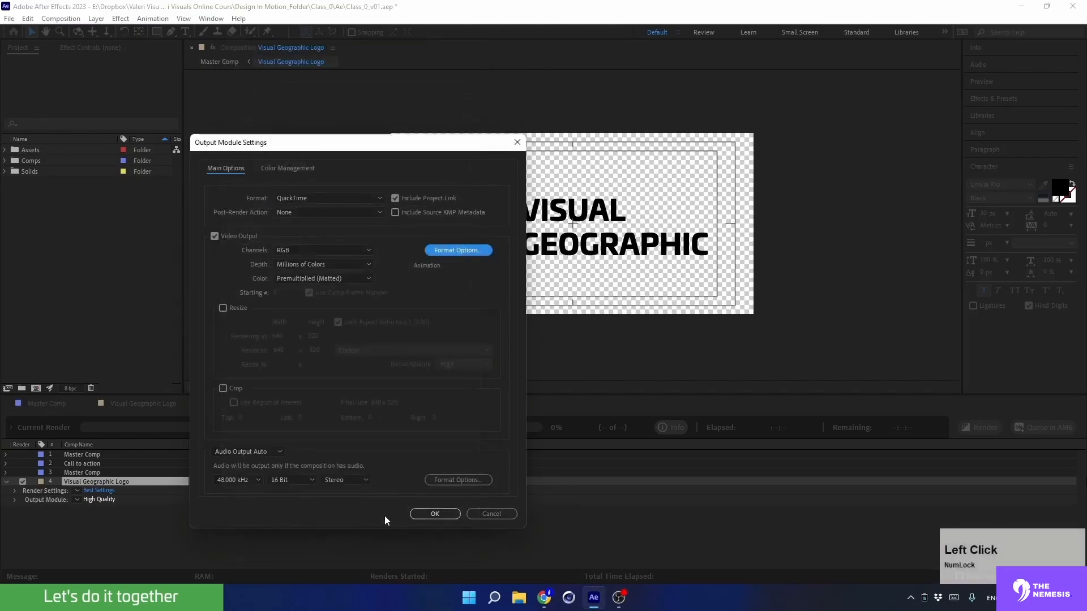
{"action": "left_click", "coordinate": [293, 249]}
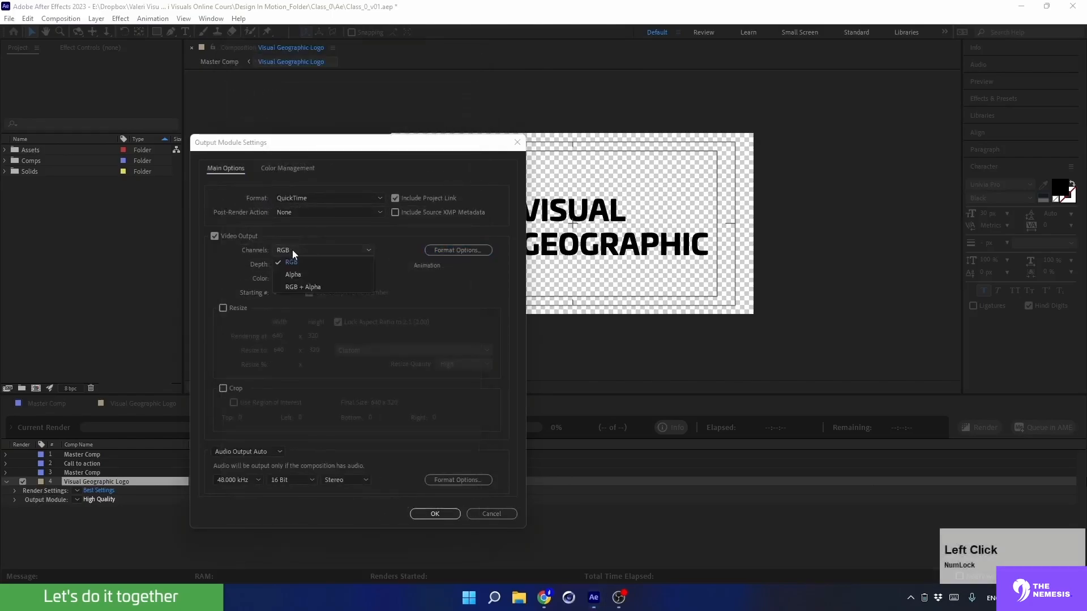
{"action": "left_click", "coordinate": [297, 288]}
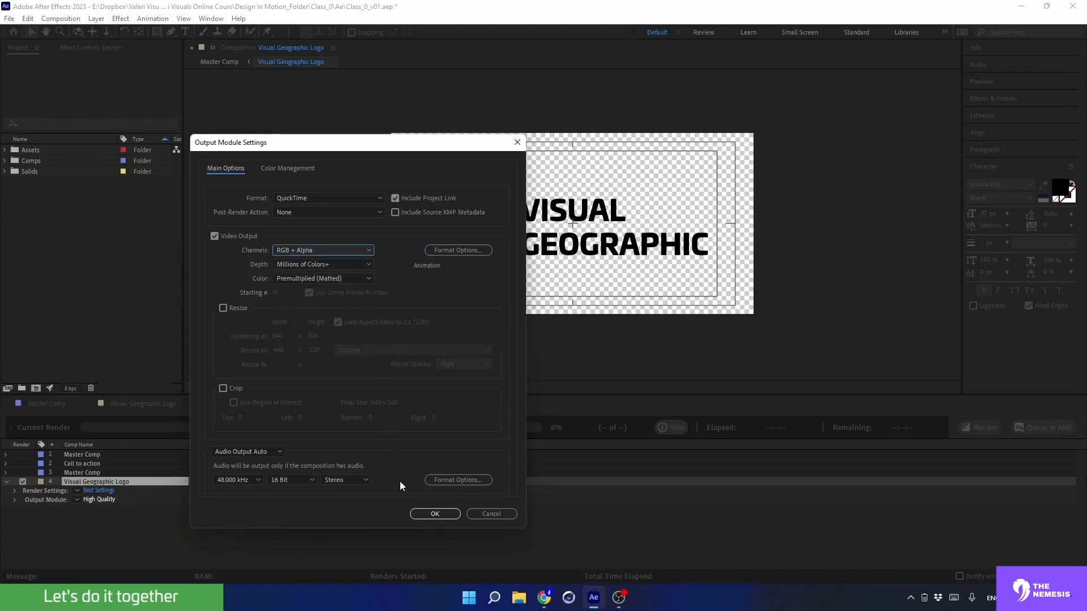
{"action": "left_click", "coordinate": [423, 513]}
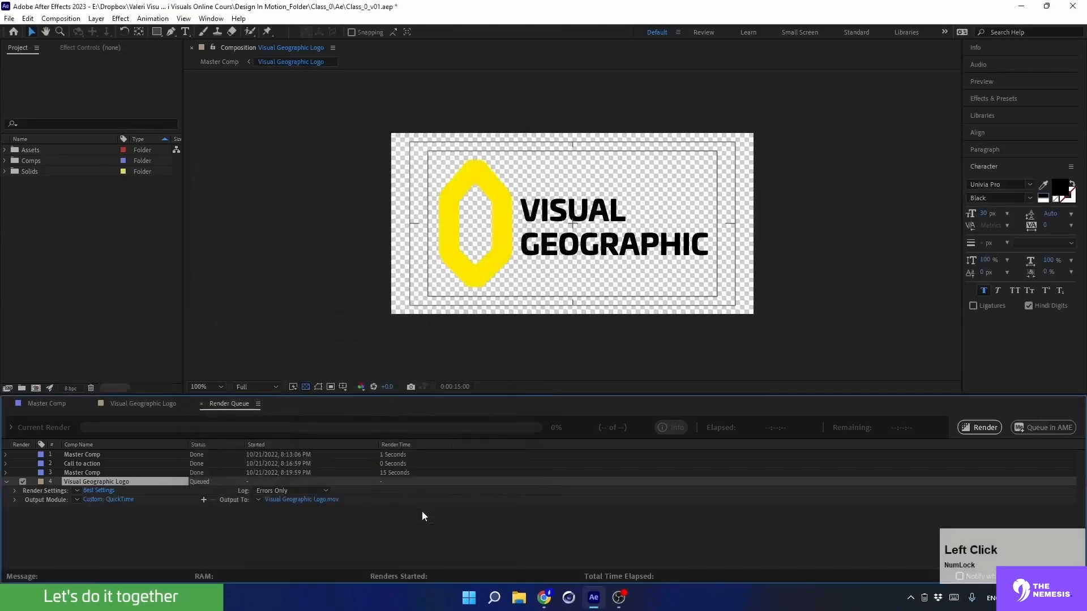
- Name the output file Visual Geographic Logo_v01.mov in the Samples folder and render the queued logo composition
{"action": "left_click", "coordinate": [284, 501]}
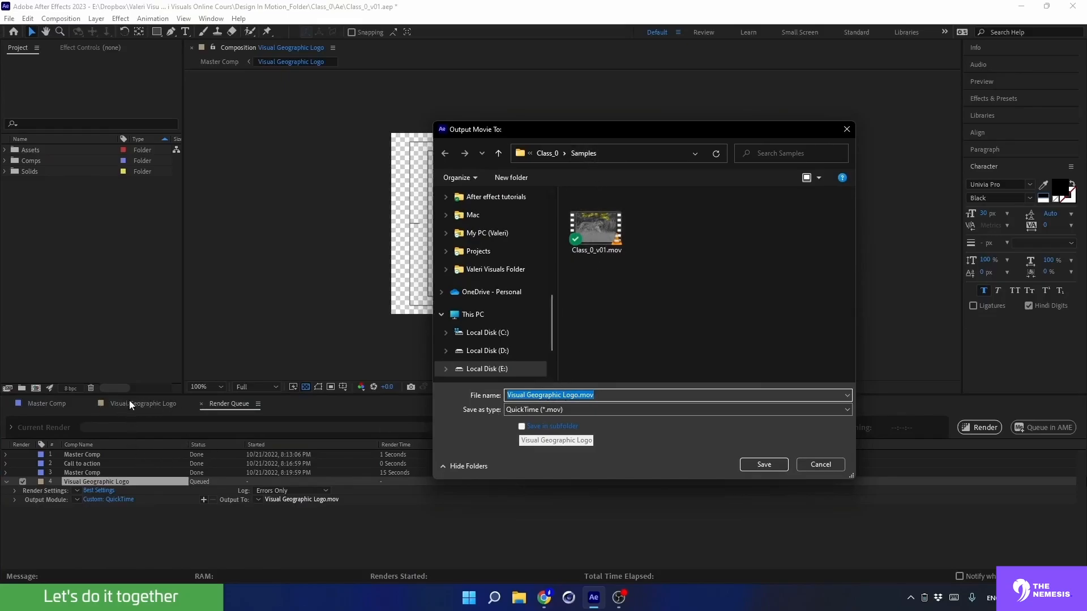
{"action": "left_click", "coordinate": [579, 395]}
{"action": "type", "text": "_v"}
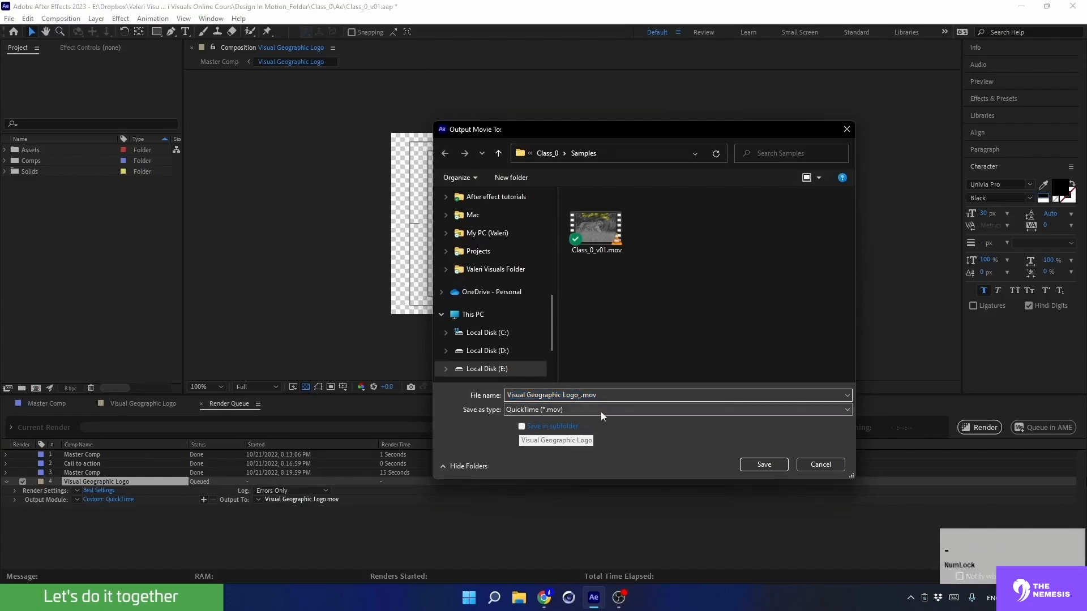
{"action": "type", "text": "01"}
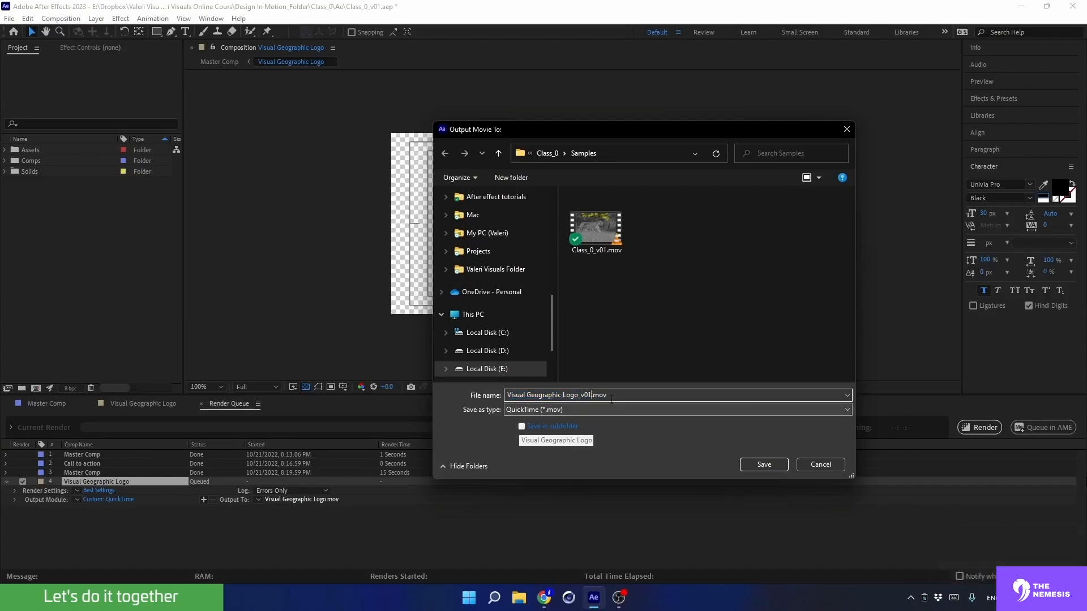
{"action": "left_click", "coordinate": [759, 464]}
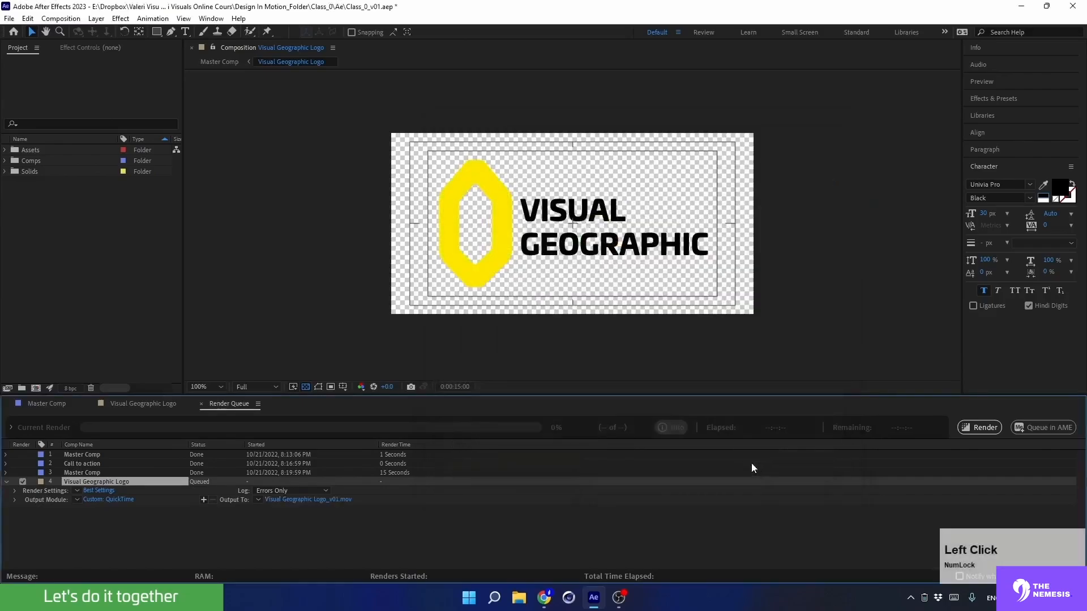
{"action": "left_click", "coordinate": [981, 428]}
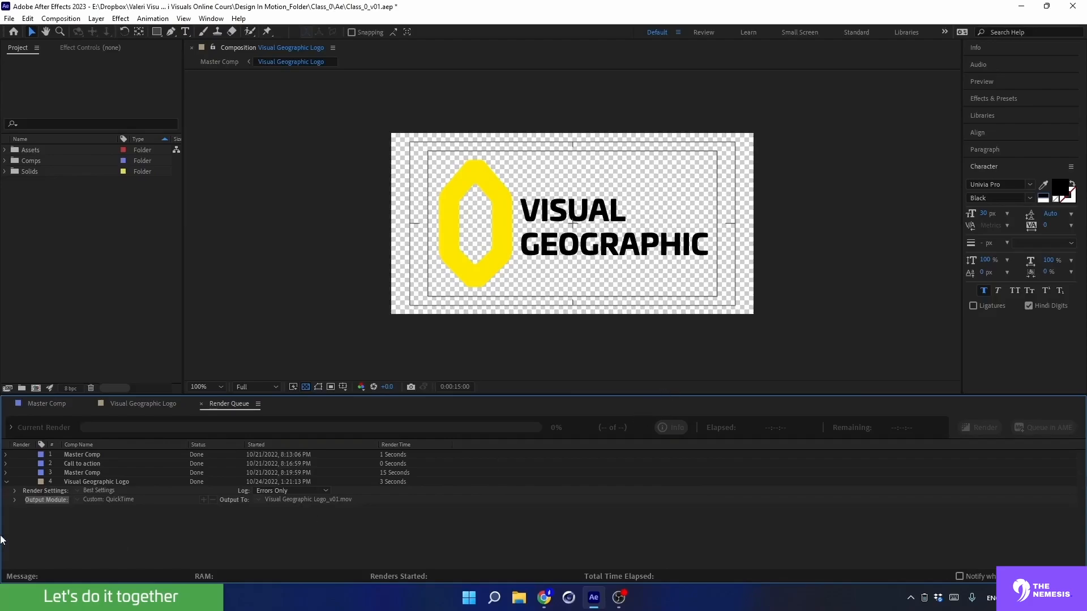
- Open Visual Geographic Logo_v01.mov from its output location, replay its opening in VLC to check the animation, and close the player
{"action": "left_click", "coordinate": [15, 500]}
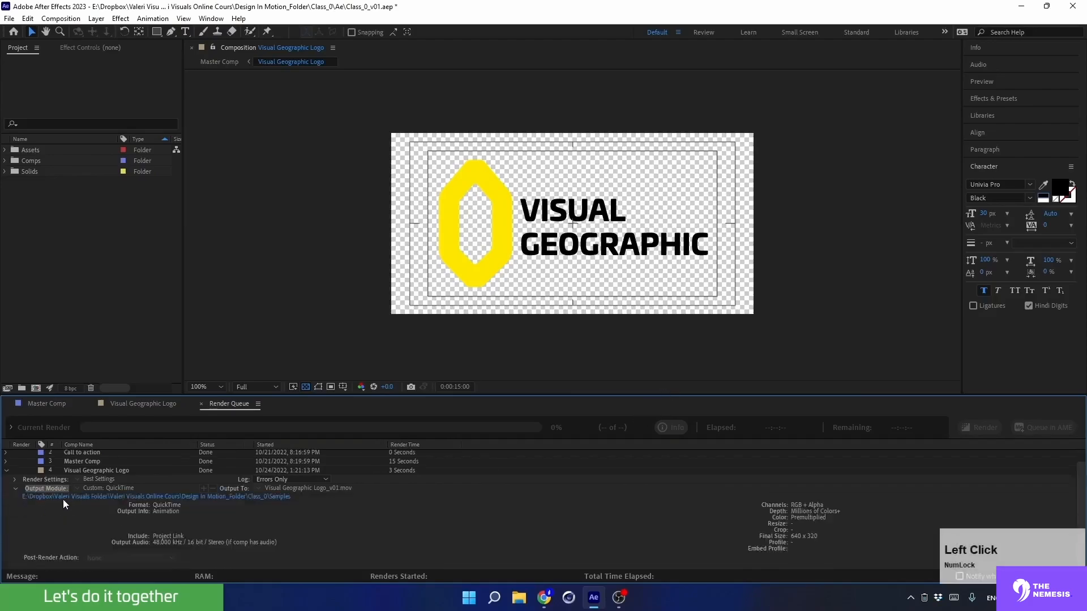
{"action": "left_click", "coordinate": [66, 496]}
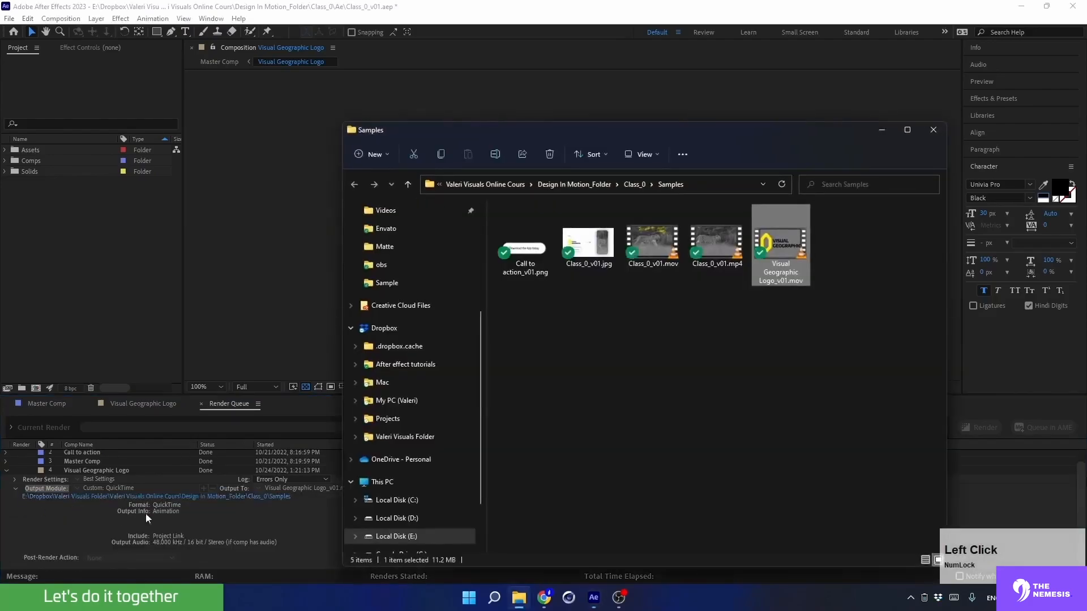
{"action": "double_click", "coordinate": [780, 249]}
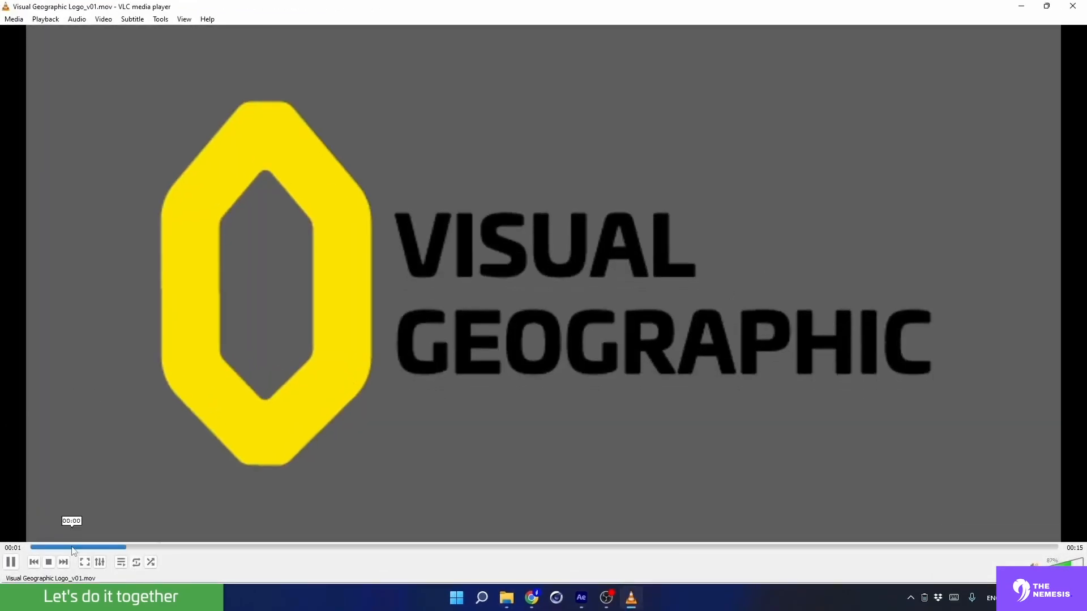
{"action": "left_click", "coordinate": [28, 547]}
{"action": "left_click", "coordinate": [37, 548]}
{"action": "left_click", "coordinate": [62, 549]}
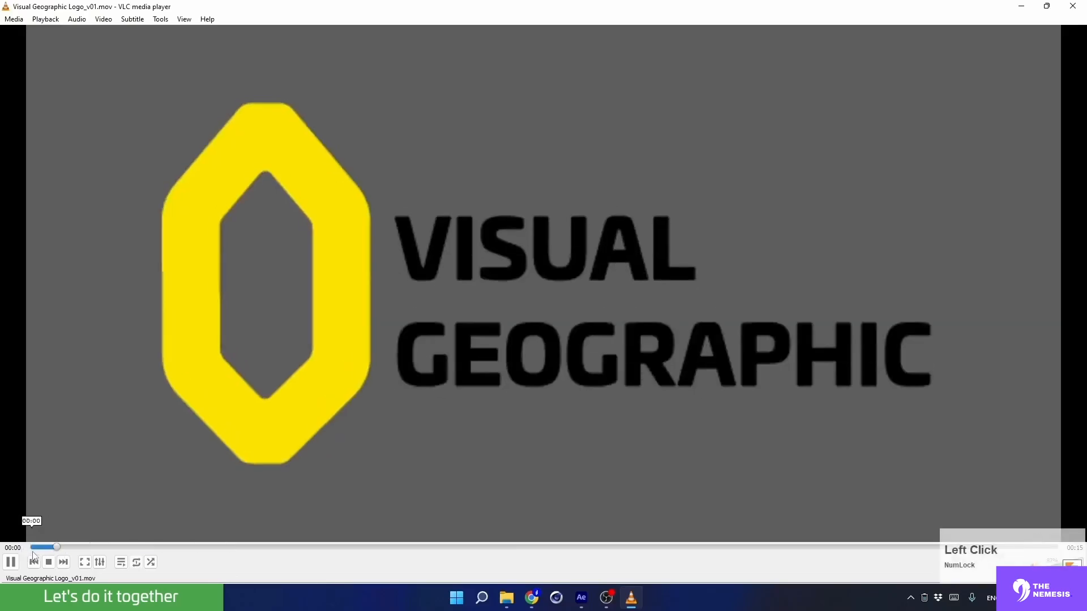
{"action": "left_click", "coordinate": [1073, 6]}
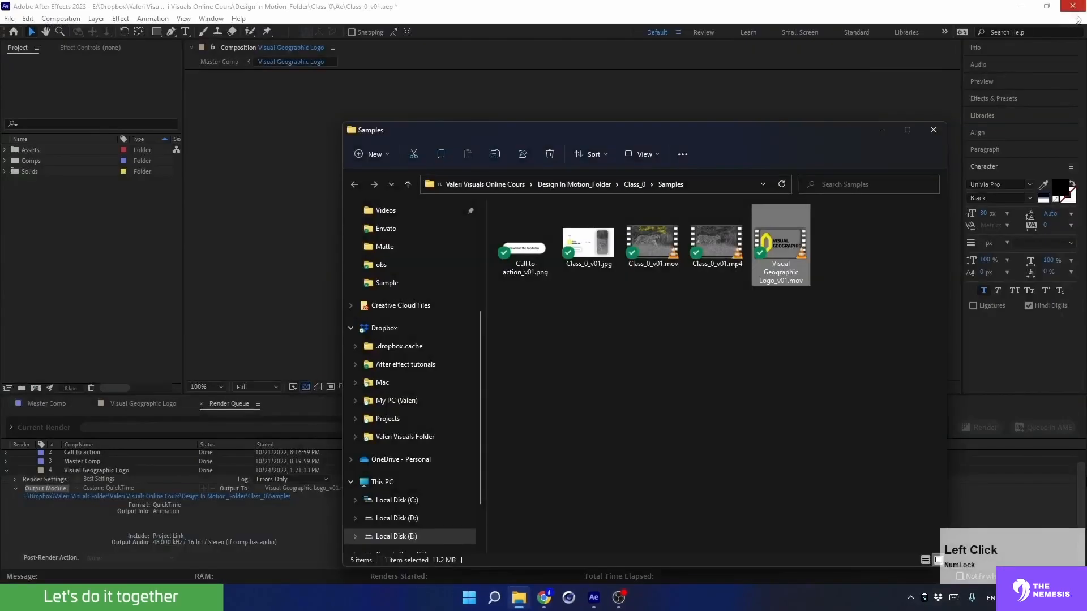
- Import Visual Geographic Logo_v01.mov from the Samples folder into the project
{"action": "left_click_drag", "start_coordinate": [1037, 95], "coordinate": [1038, 96]}
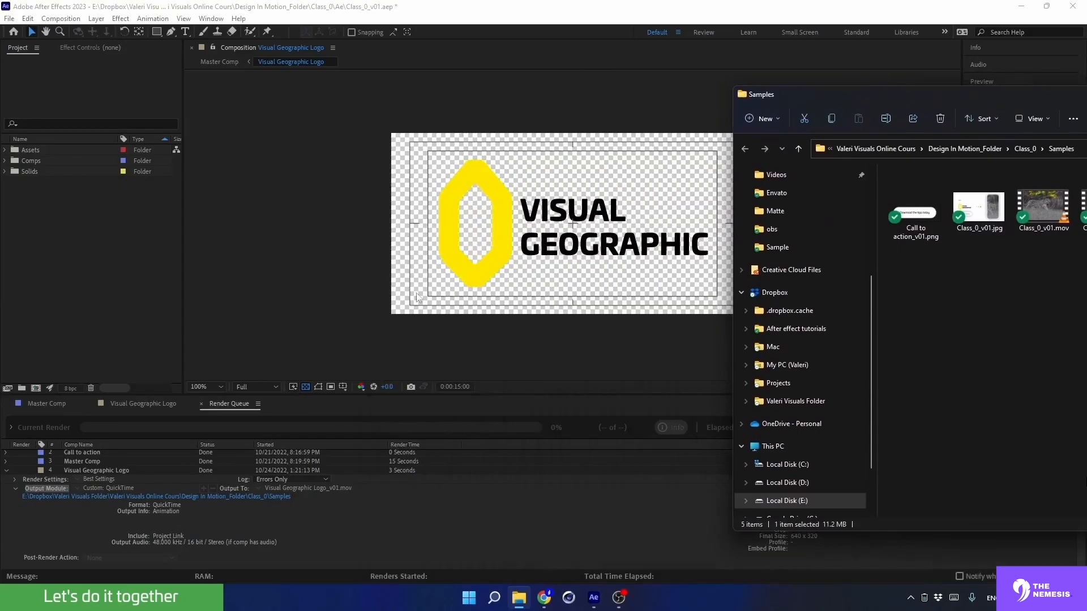
{"action": "left_click_drag", "start_coordinate": [923, 94], "coordinate": [527, 95]}
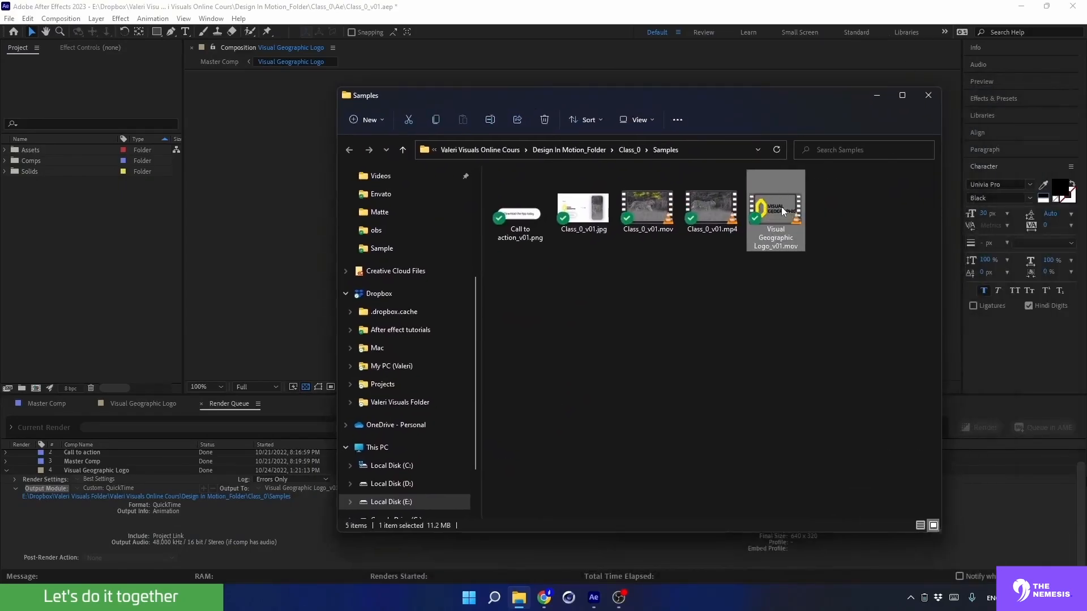
{"action": "left_click_drag", "start_coordinate": [781, 206], "coordinate": [73, 249]}
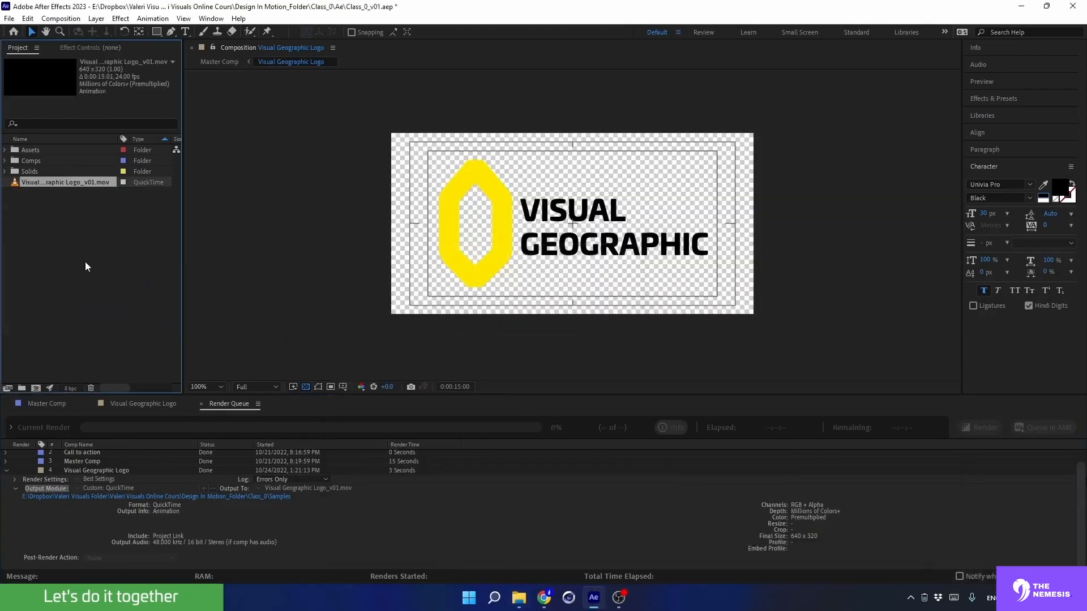
- Add Visual Geographic Logo_v01.mov as the top layer of Master Comp and solo it to check its transparency at 0:00:04:06
{"action": "left_click", "coordinate": [46, 407]}
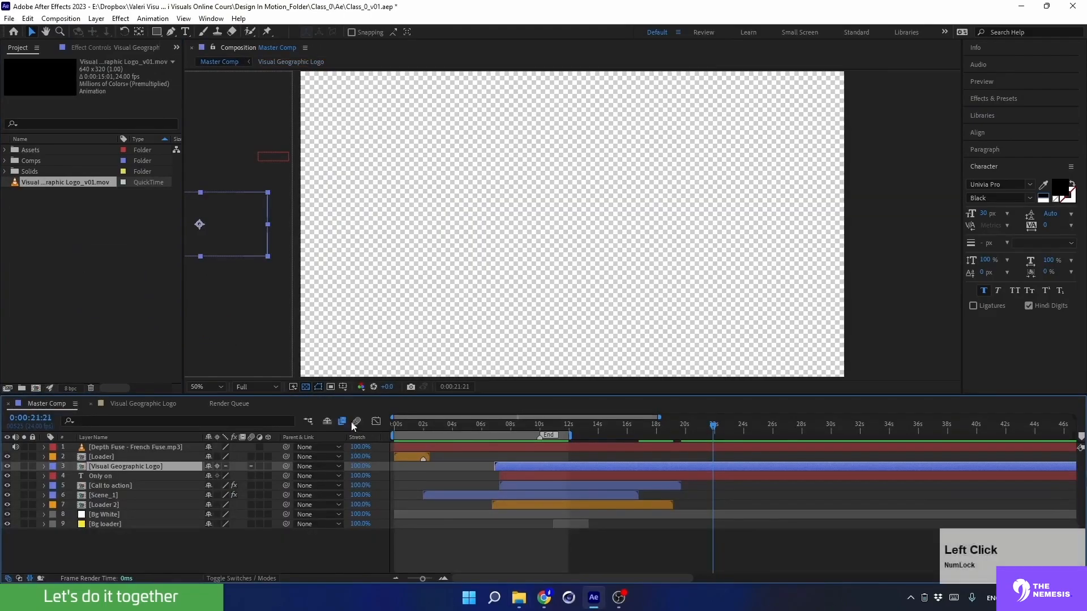
{"action": "left_click_drag", "start_coordinate": [696, 428], "coordinate": [478, 439]}
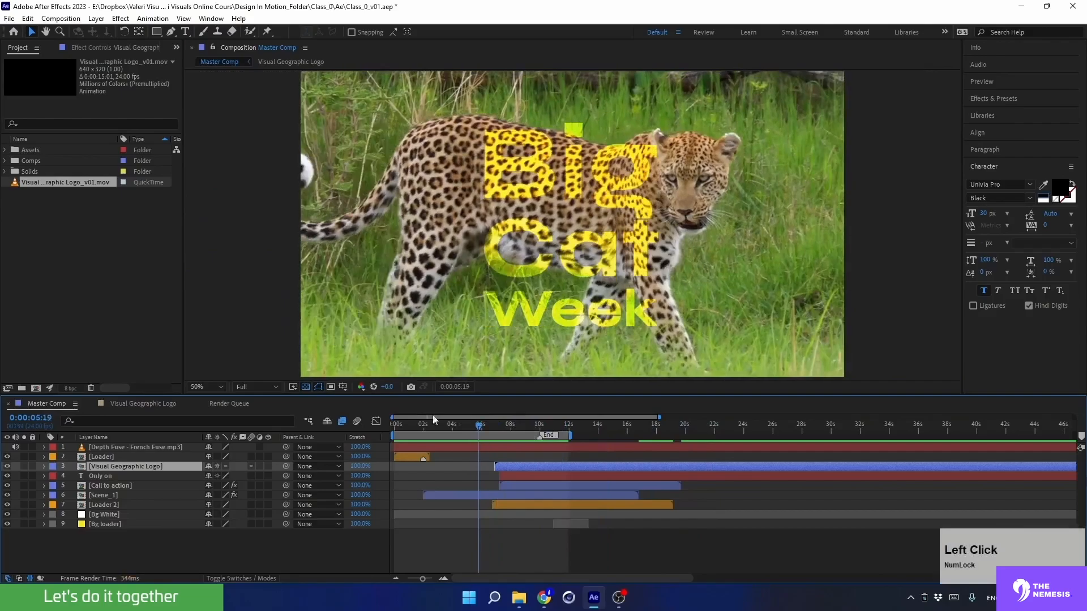
{"action": "left_click_drag", "start_coordinate": [43, 185], "coordinate": [357, 147]}
{"action": "left_click_drag", "start_coordinate": [446, 425], "coordinate": [499, 429]}
{"action": "left_click_drag", "start_coordinate": [371, 170], "coordinate": [602, 249]}
{"action": "left_click", "coordinate": [24, 447]}
{"action": "mouse_move", "coordinate": [439, 429]}
{"action": "left_mouse_down"}
{"action": "mouse_move", "coordinate": [391, 431]}
{"action": "mouse_move", "coordinate": [456, 440]}
{"action": "left_mouse_up"}
{"action": "left_click_drag", "start_coordinate": [560, 245], "coordinate": [559, 233]}
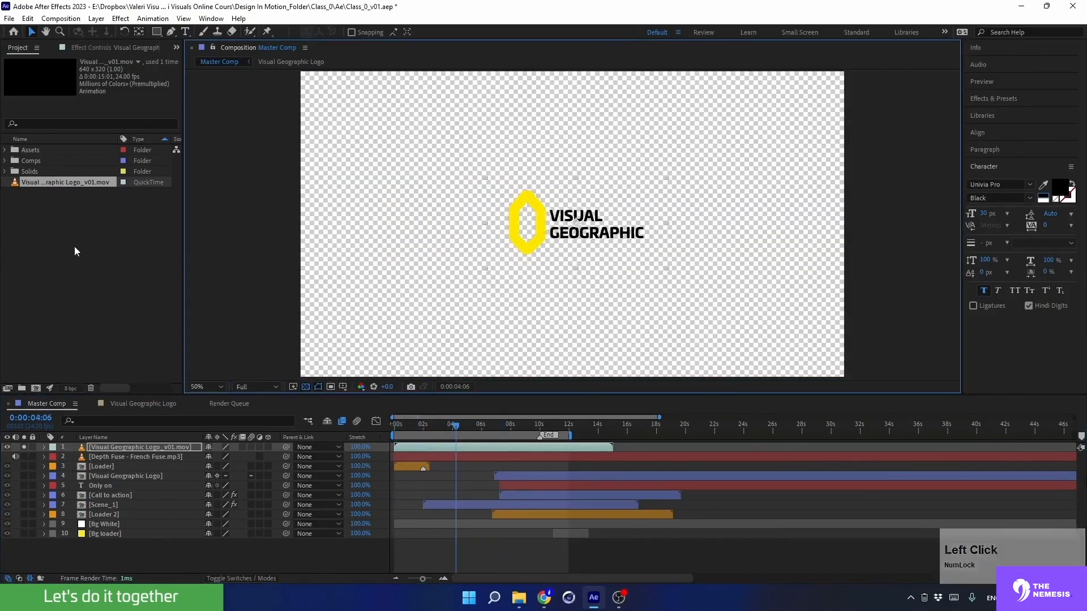
- Delete the imported Visual Geographic Logo_v01.mov footage from the project, including its use in Master Comp
{"action": "left_click", "coordinate": [66, 184]}
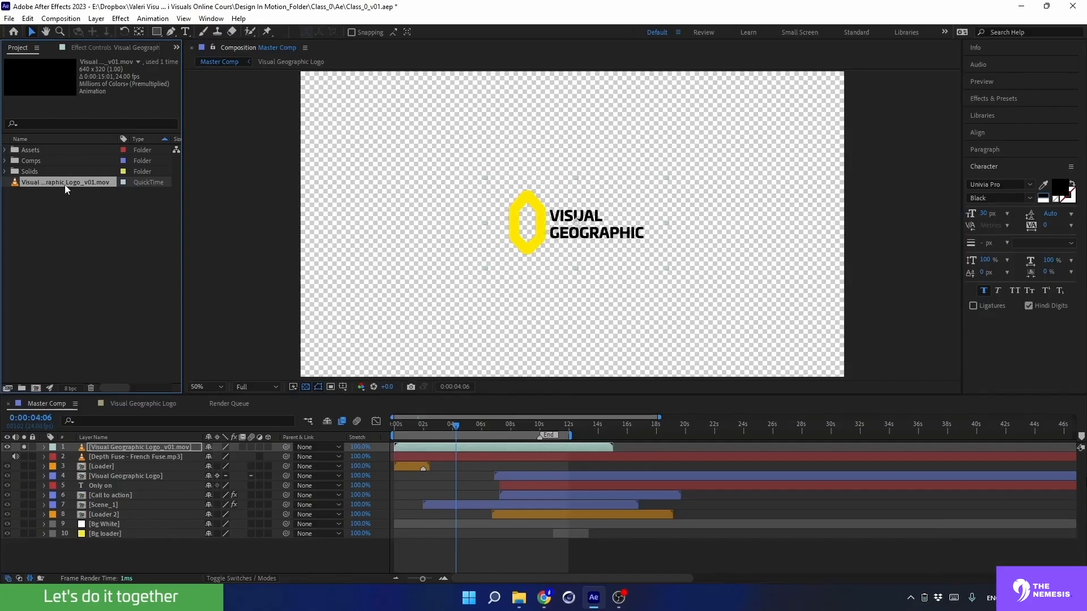
{"action": "key", "text": "Delete"}
{"action": "left_click", "coordinate": [599, 312]}
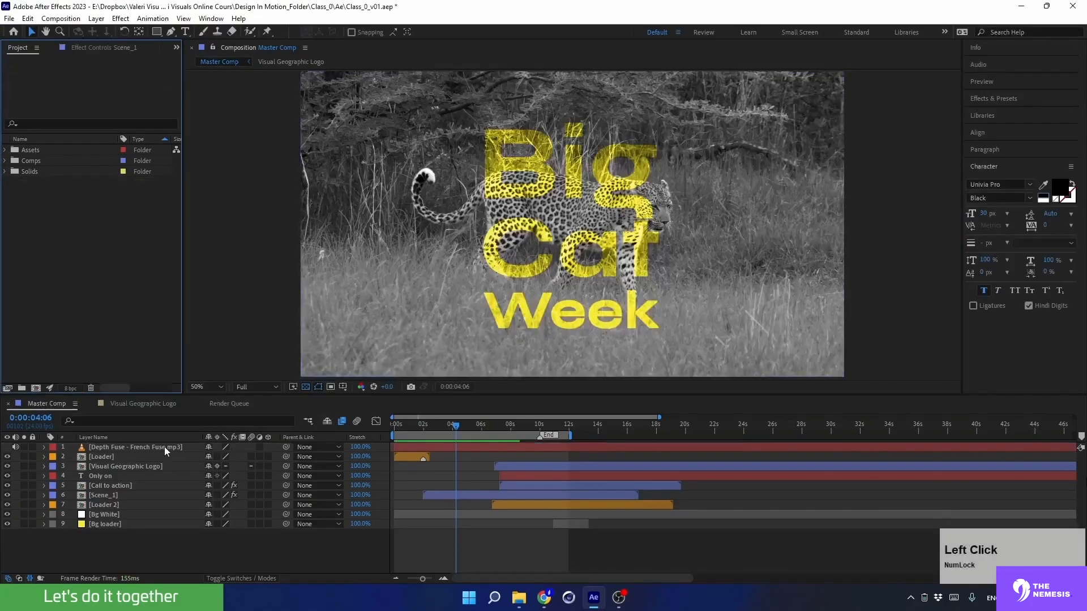
- Remove the finished Visual Geographic Logo item from the render queue, and close both the queue and the logo composition
{"action": "left_click", "coordinate": [230, 402]}
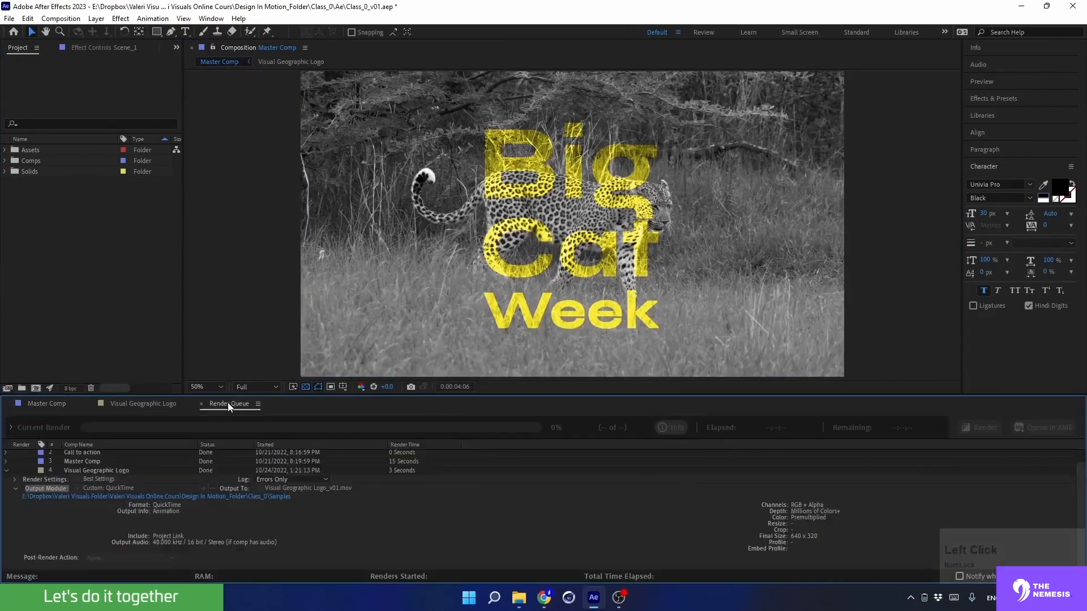
{"action": "left_click", "coordinate": [6, 471]}
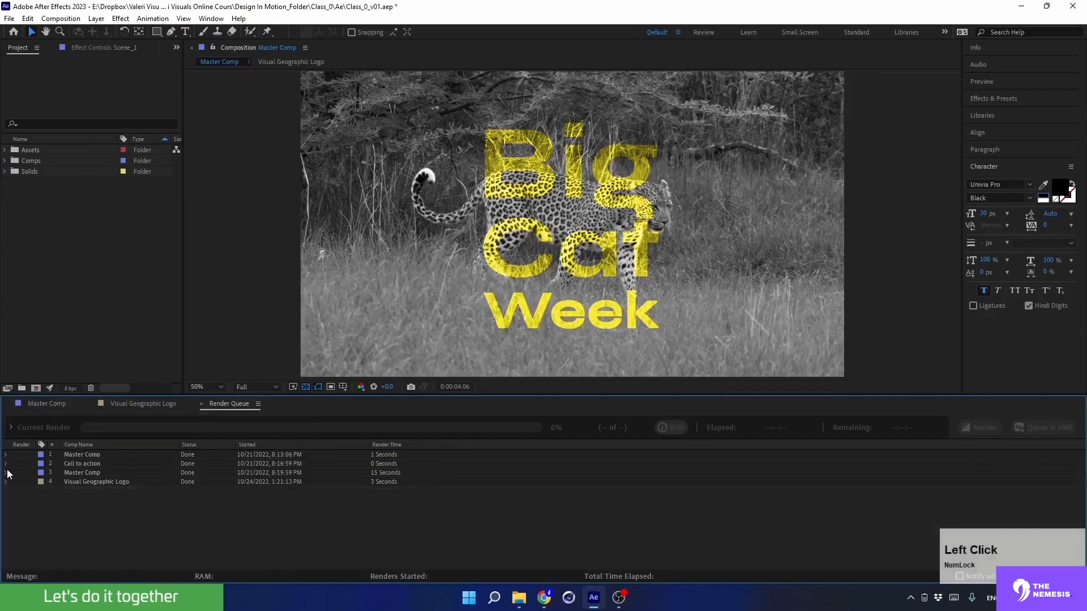
{"action": "left_click", "coordinate": [82, 483]}
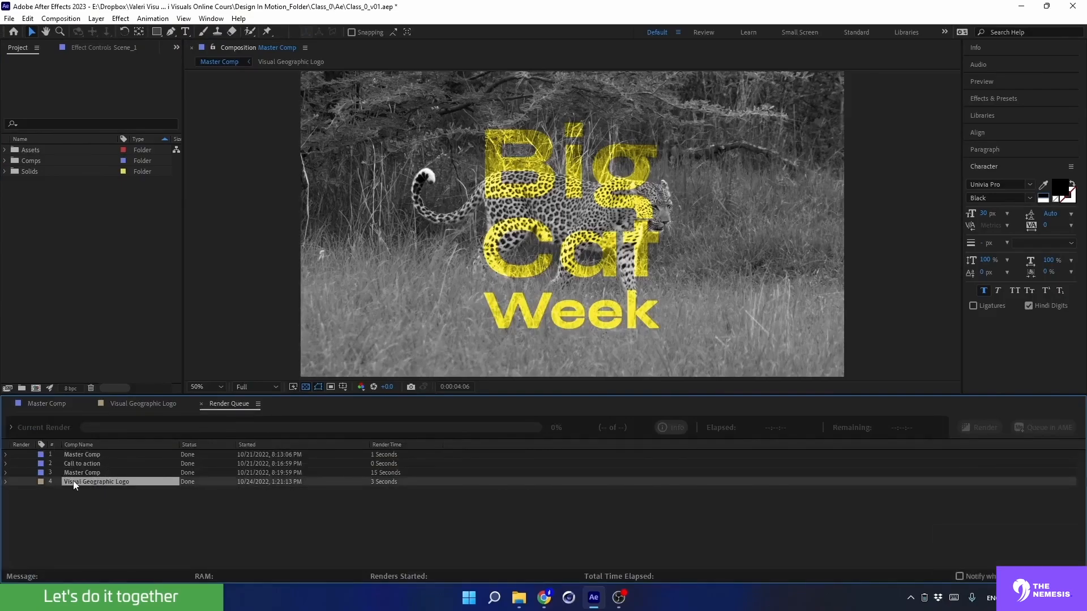
{"action": "key", "text": "Delete"}
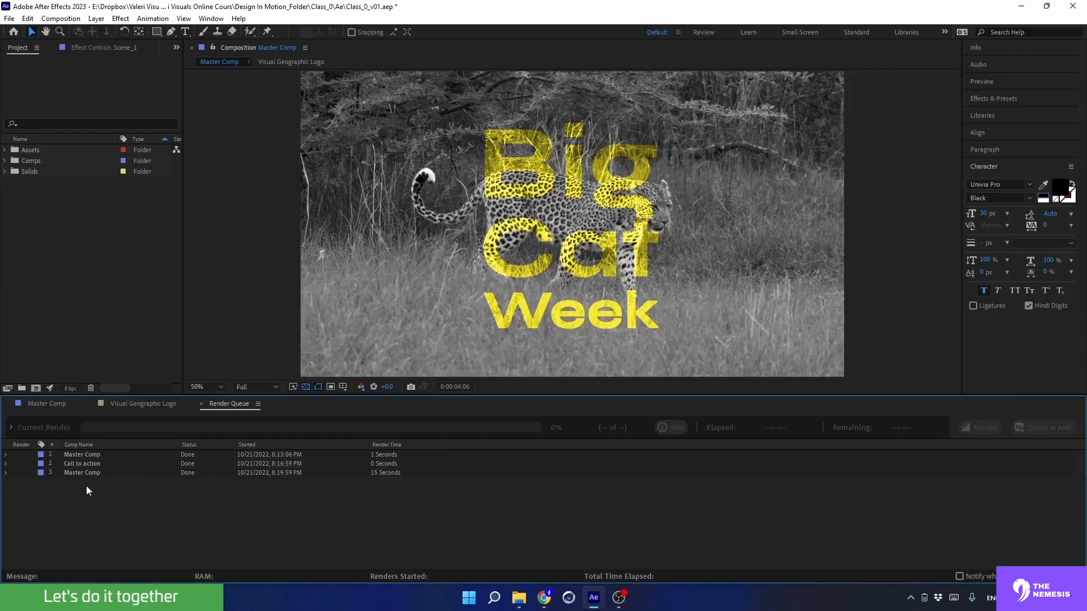
{"action": "left_click", "coordinate": [200, 405]}
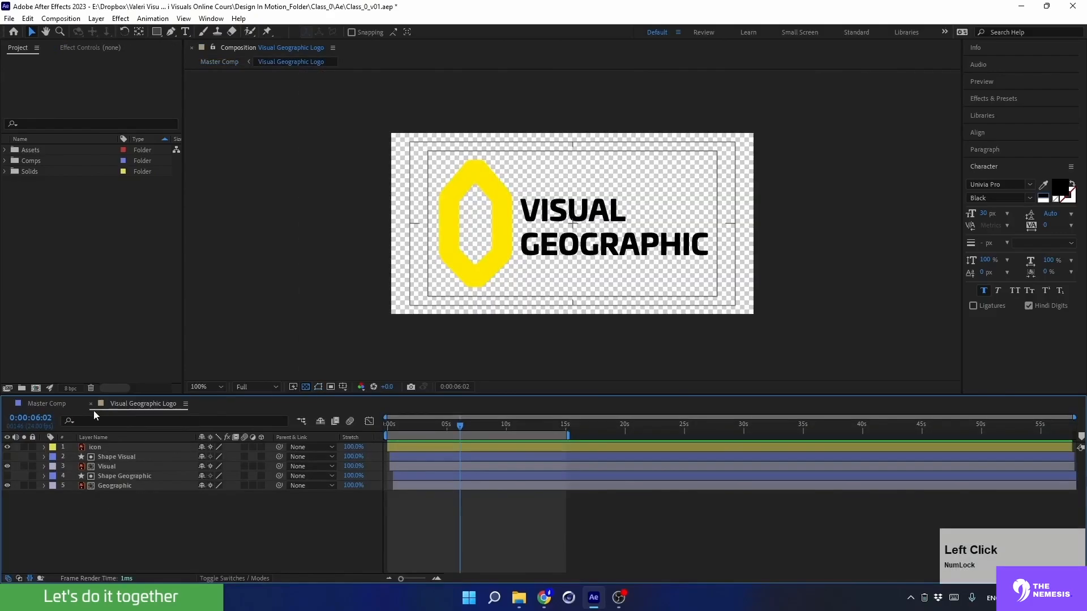
{"action": "left_click", "coordinate": [92, 405]}
- Add Master Comp, shown at 0:00:08:23, to the render queue and review its output module settings without changing them
{"action": "left_click_drag", "start_coordinate": [554, 426], "coordinate": [524, 434]}
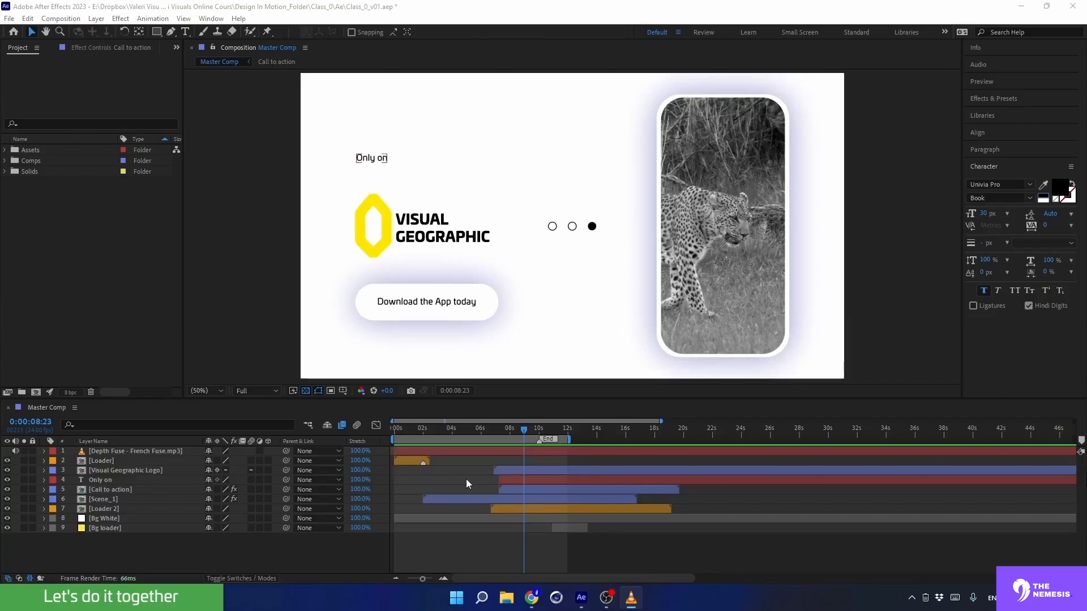
{"action": "left_click", "coordinate": [460, 474]}
{"action": "left_click", "coordinate": [454, 472]}
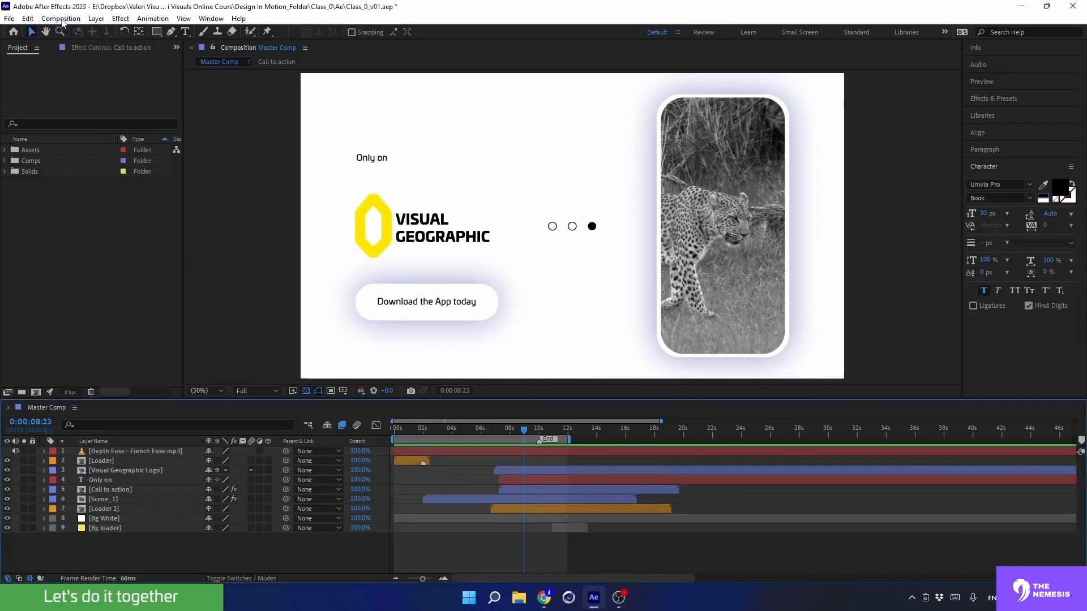
{"action": "left_click", "coordinate": [60, 19]}
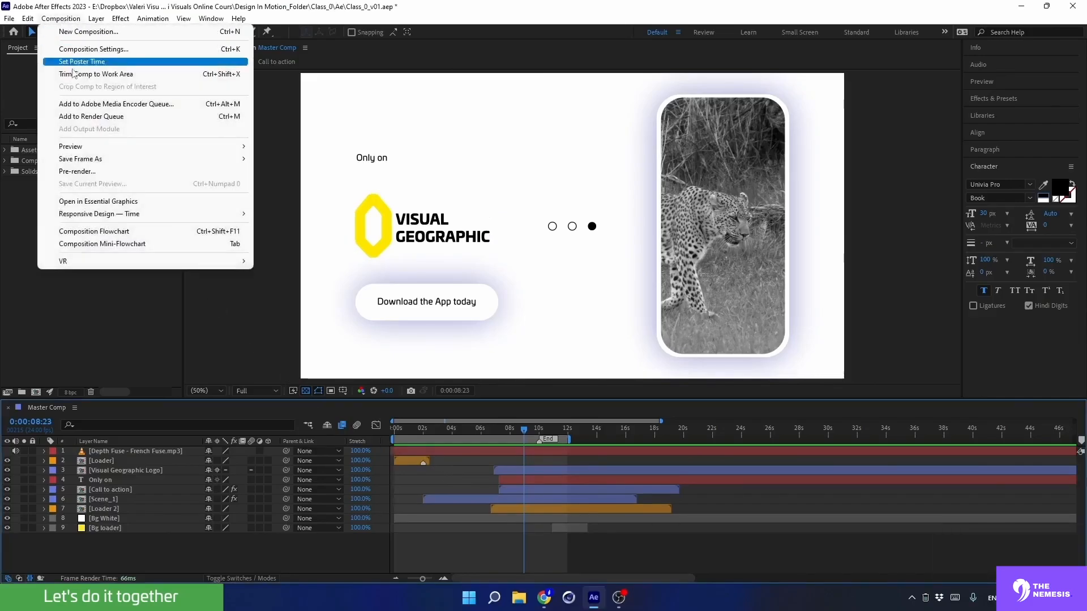
{"action": "left_click", "coordinate": [77, 117]}
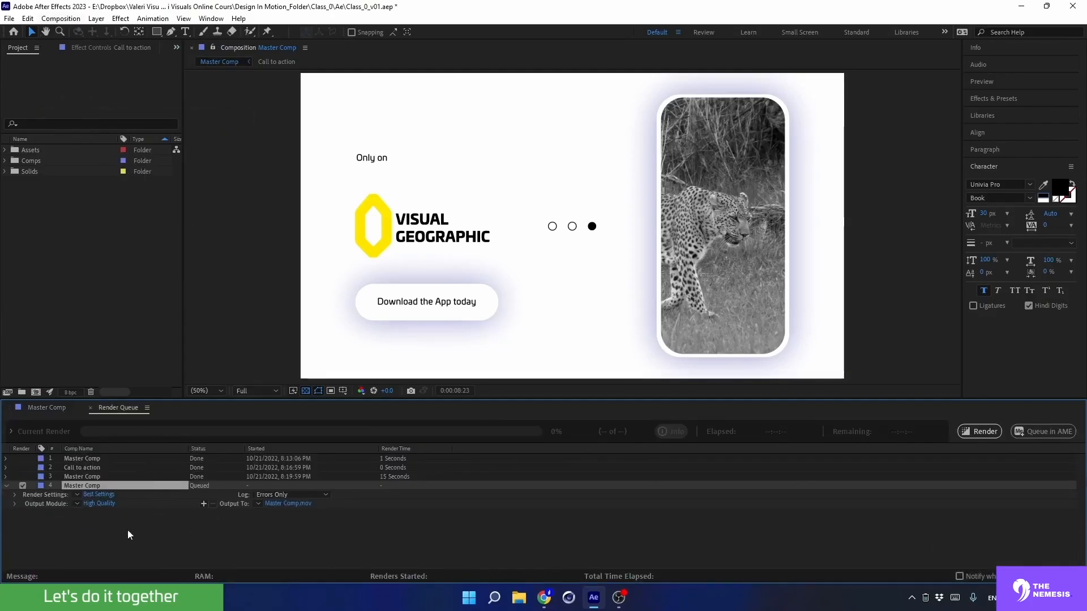
{"action": "left_click", "coordinate": [93, 504]}
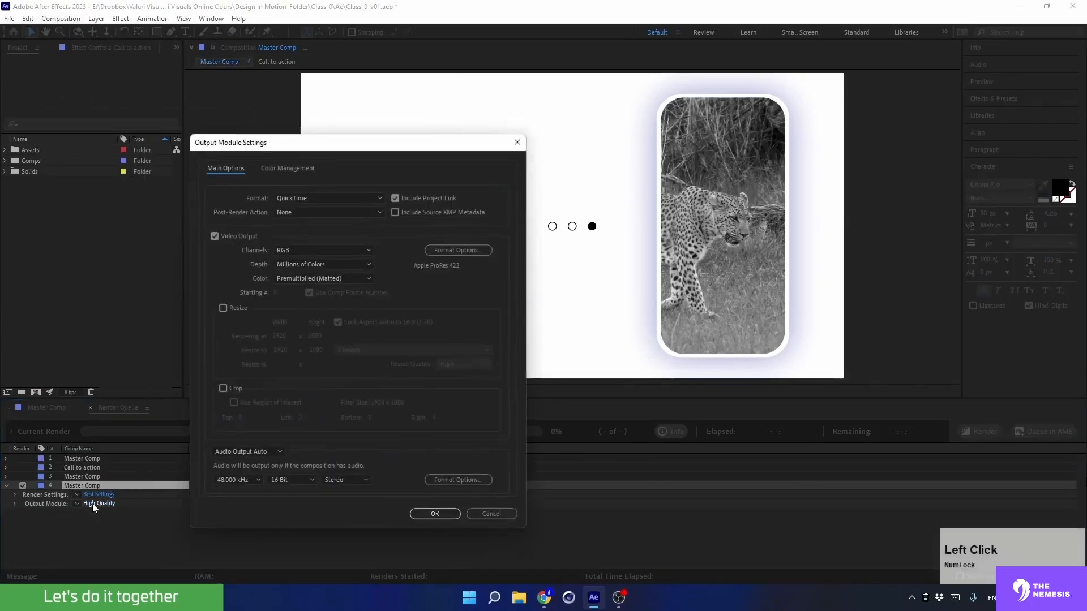
{"action": "left_click", "coordinate": [518, 147]}
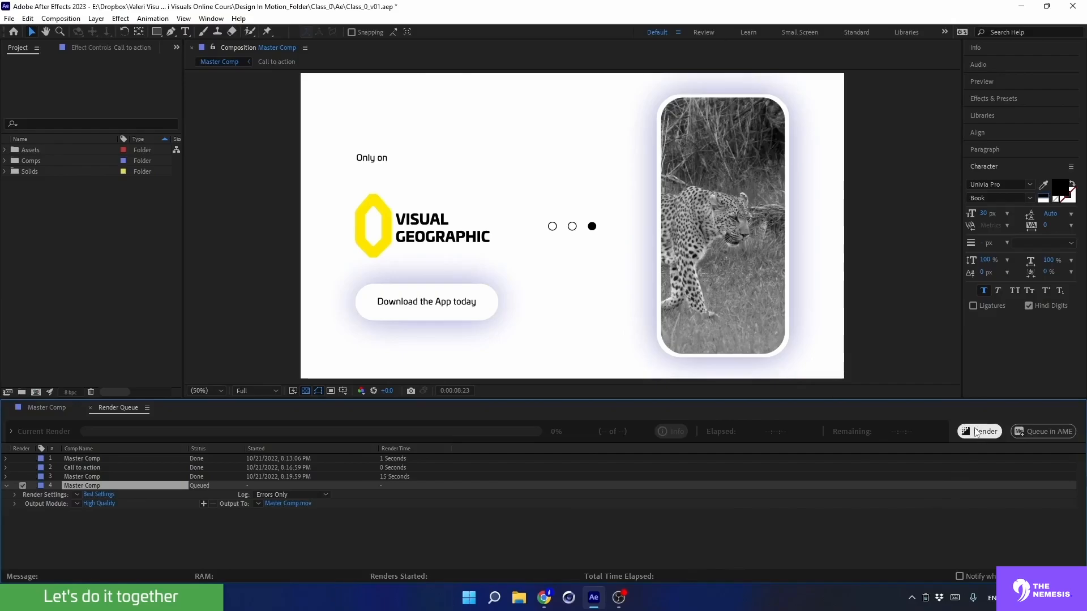
- Send Master Comp to the Adobe Media Encoder queue and choose Mercury Playback Engine GPU Acceleration (CUDA) as the renderer
{"action": "left_click", "coordinate": [1027, 431]}
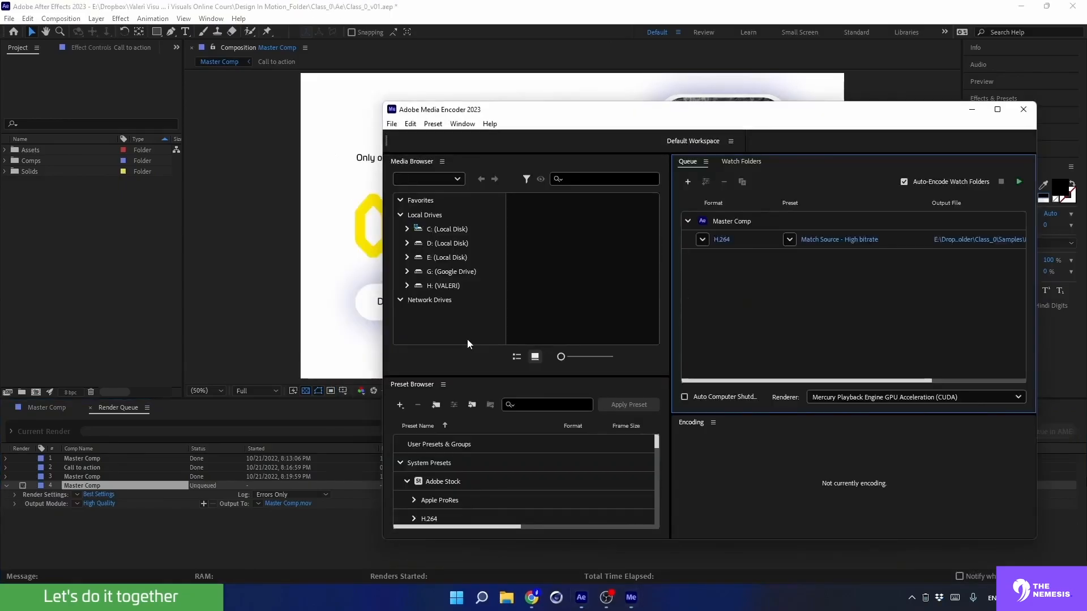
{"action": "left_click_drag", "start_coordinate": [384, 176], "coordinate": [219, 179]}
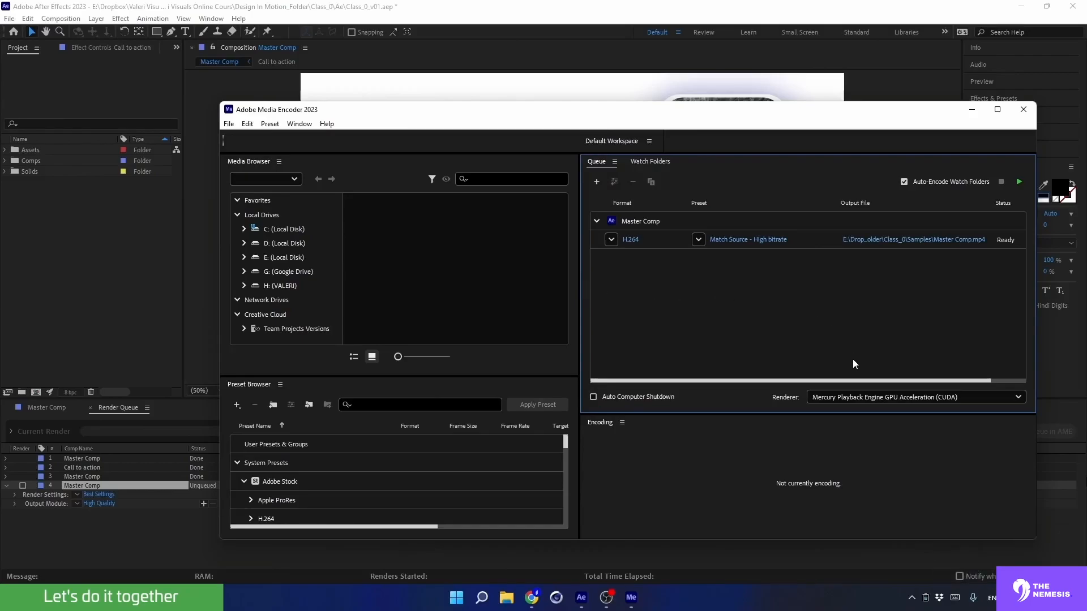
{"action": "left_click", "coordinate": [851, 396]}
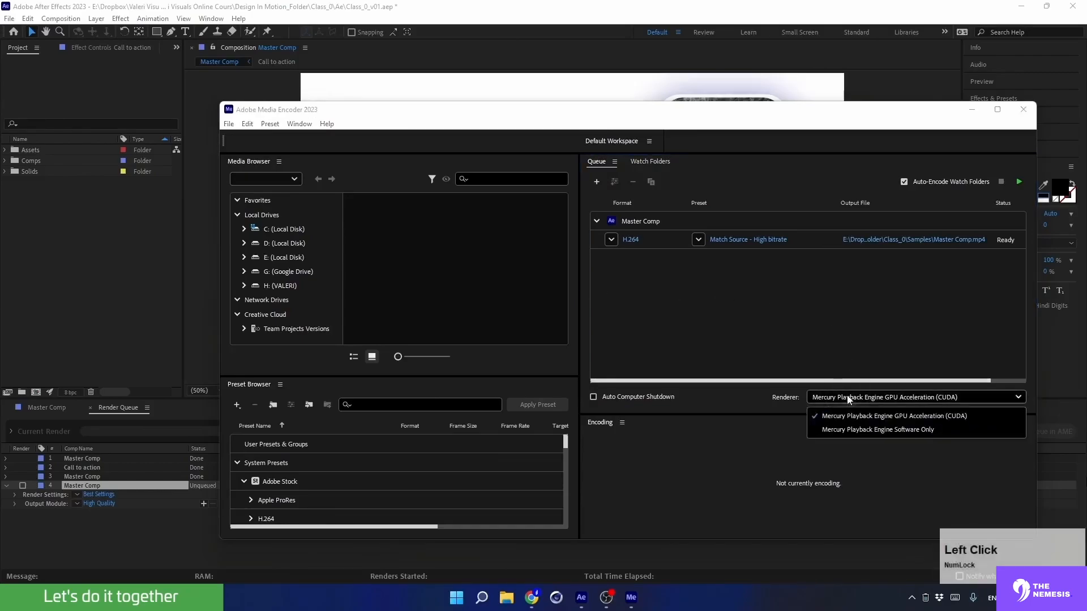
{"action": "left_click", "coordinate": [814, 416]}
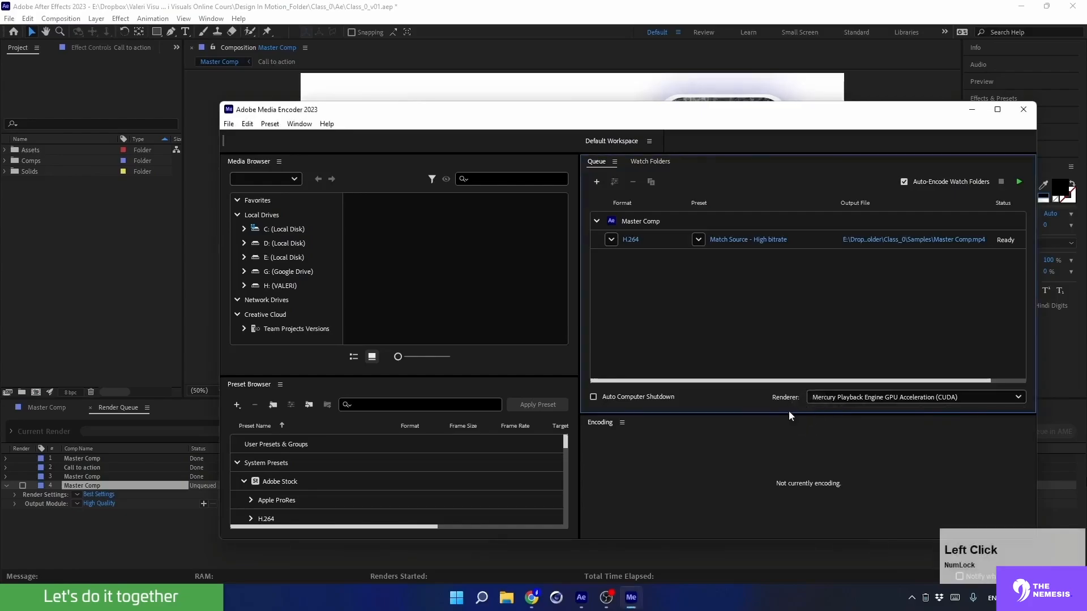
- Open the export settings of the Master Comp job and choose the H.264 format with the Match Source - High bitrate preset
{"action": "left_click", "coordinate": [630, 239]}
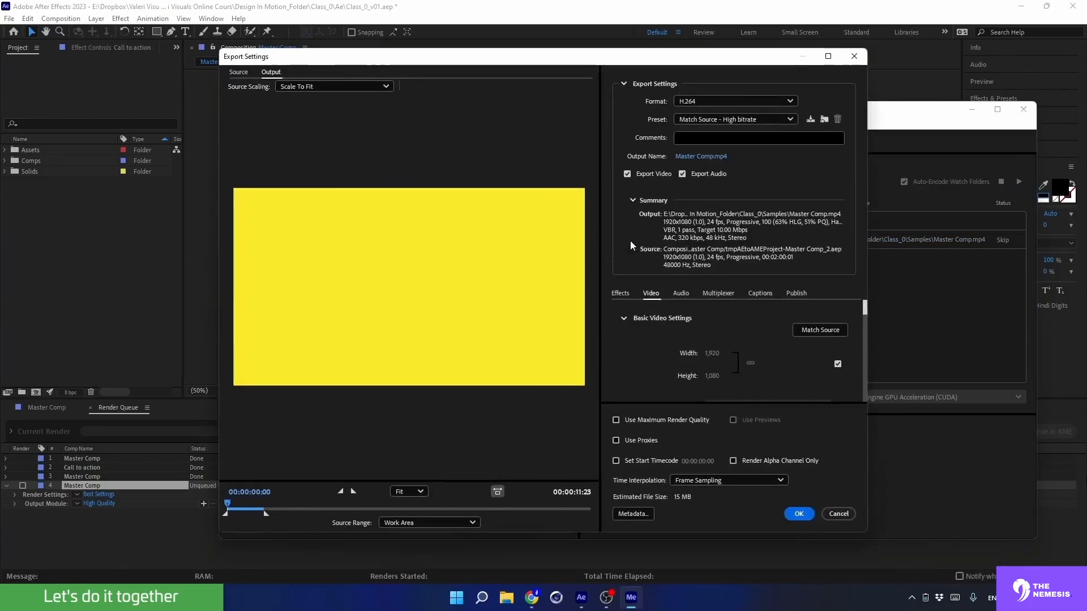
{"action": "left_click", "coordinate": [688, 102]}
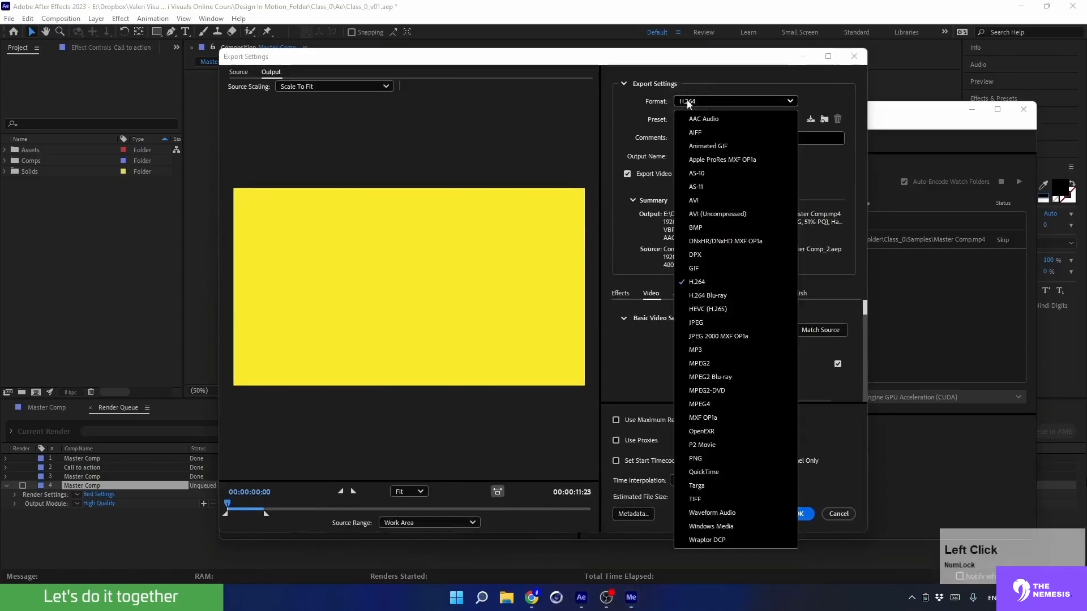
{"action": "left_click", "coordinate": [693, 283]}
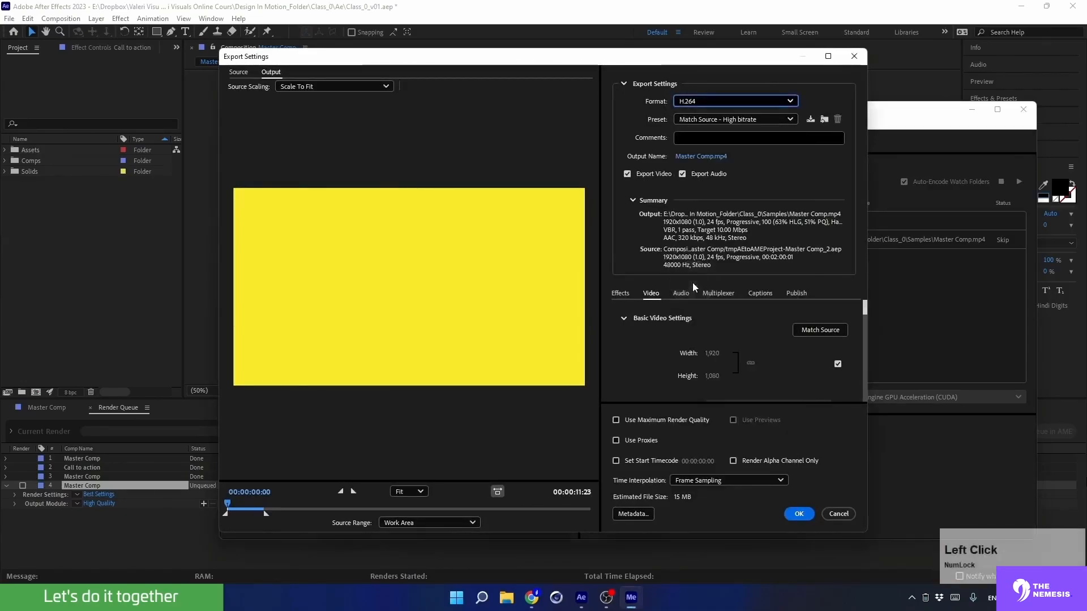
{"action": "left_click", "coordinate": [708, 120]}
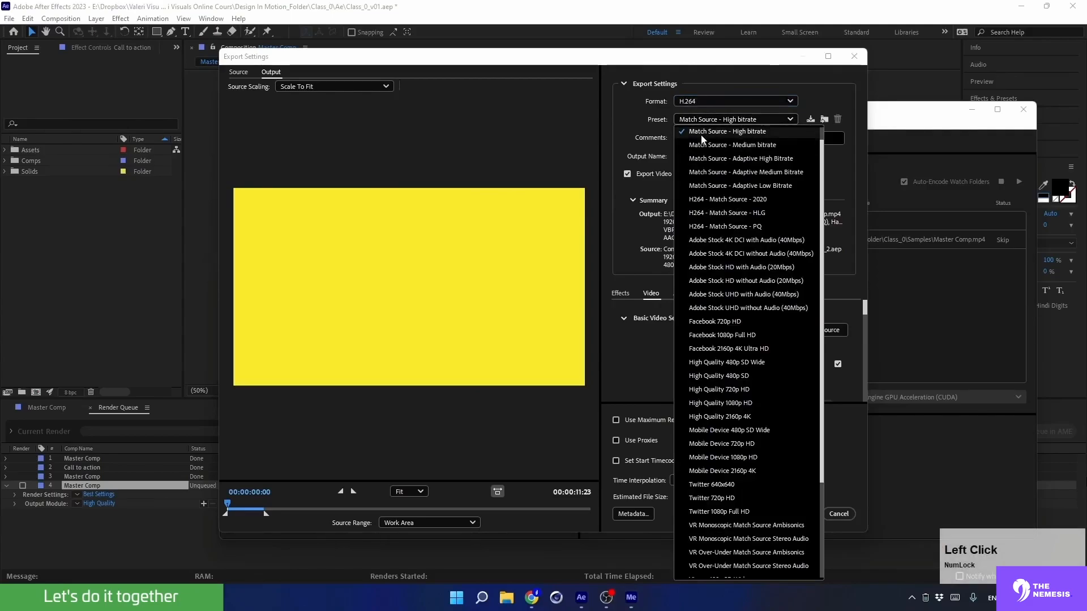
{"action": "left_click", "coordinate": [701, 131]}
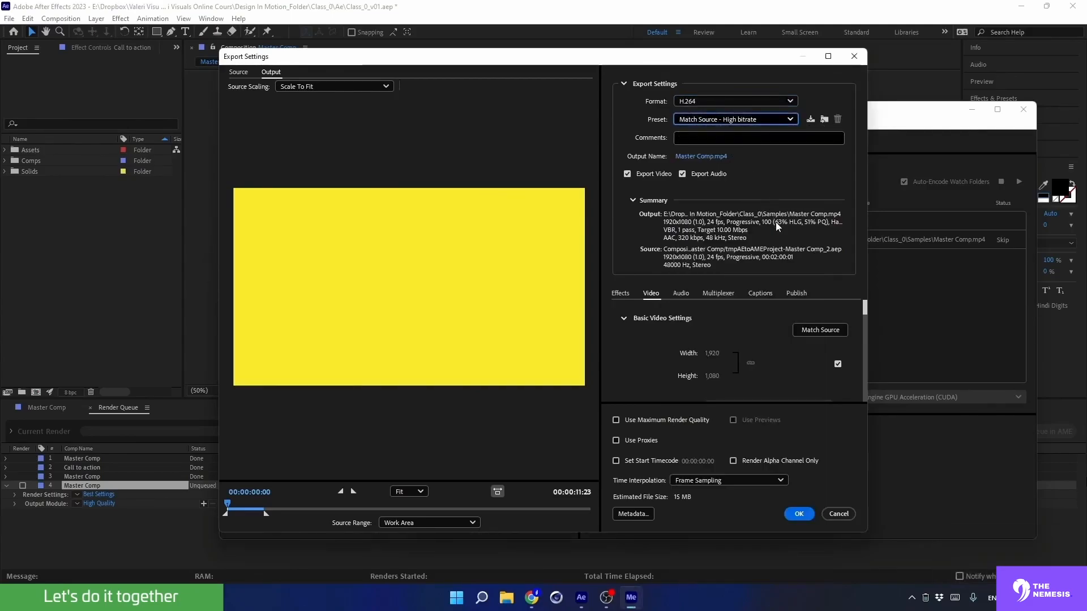
- Enable Render at Maximum Depth and Use Maximum Render Quality for the Master Comp export
{"action": "scroll", "coordinate": [672, 364], "scroll_direction": "down", "scroll_amount": 4}
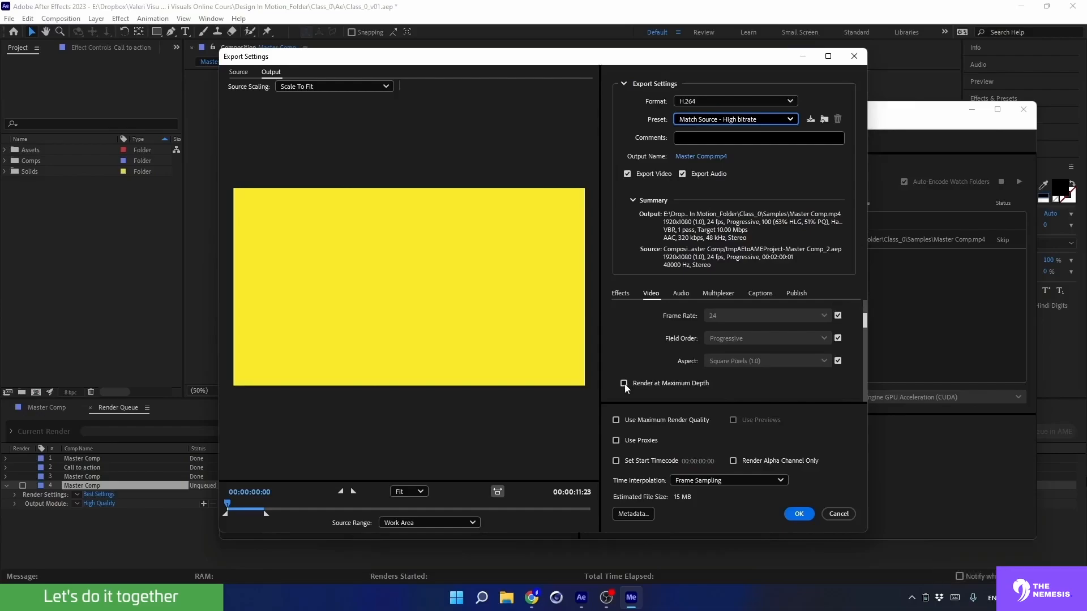
{"action": "left_click", "coordinate": [624, 383]}
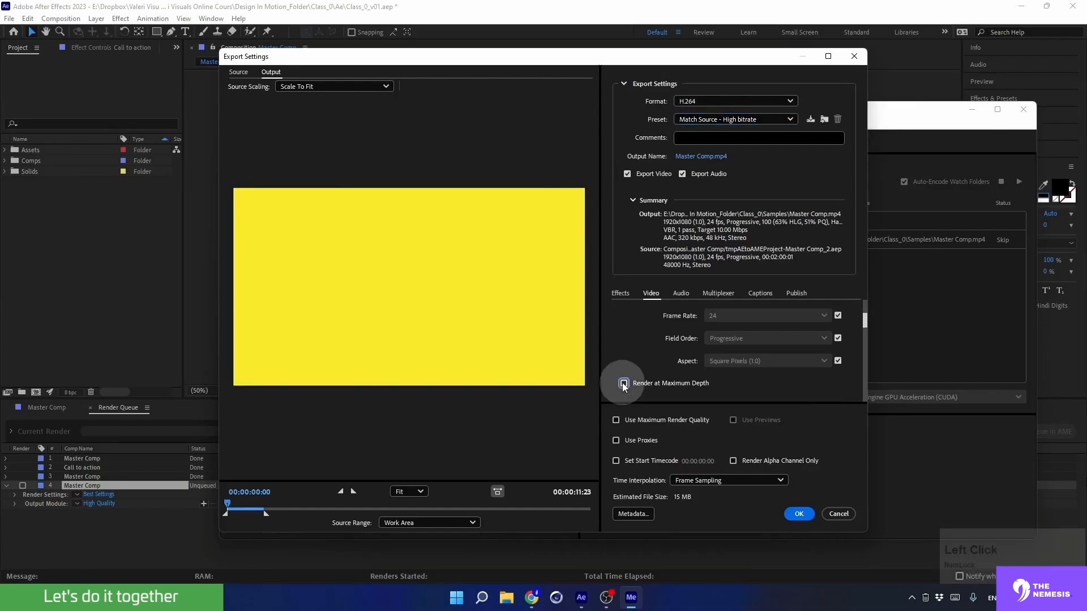
{"action": "left_click", "coordinate": [617, 421]}
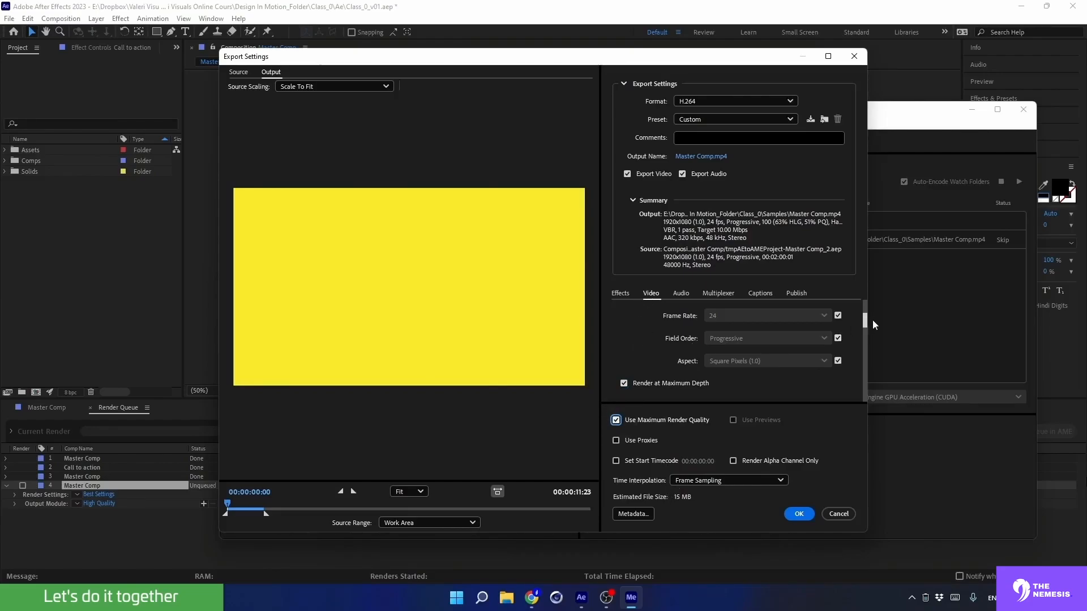
- Set the target bitrate of the Master Comp export to 20 Mbps
{"action": "left_click_drag", "start_coordinate": [865, 320], "coordinate": [855, 380]}
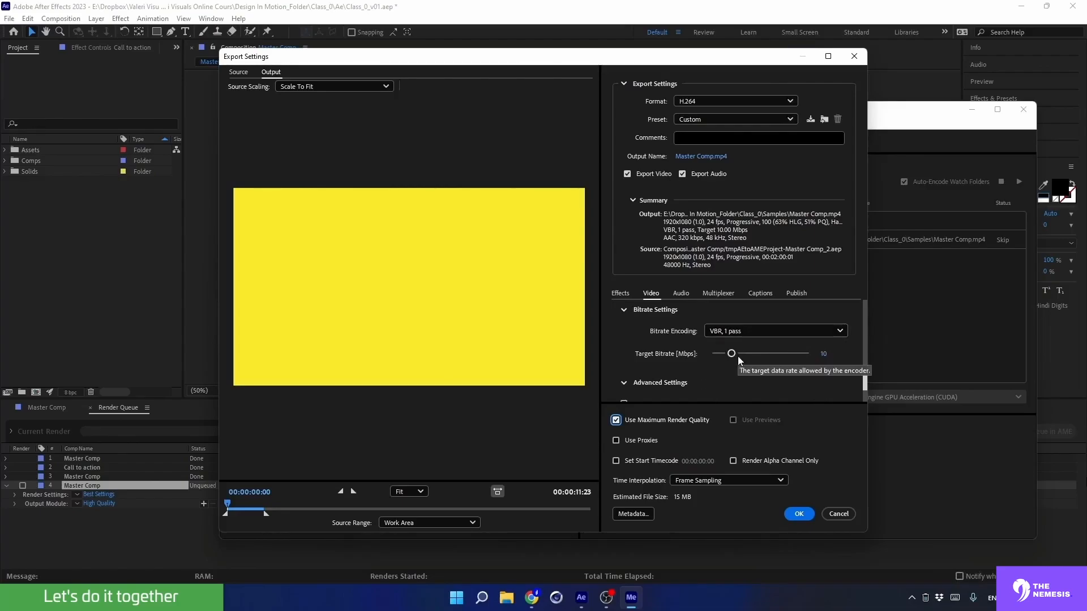
{"action": "left_click_drag", "start_coordinate": [732, 354], "coordinate": [745, 353]}
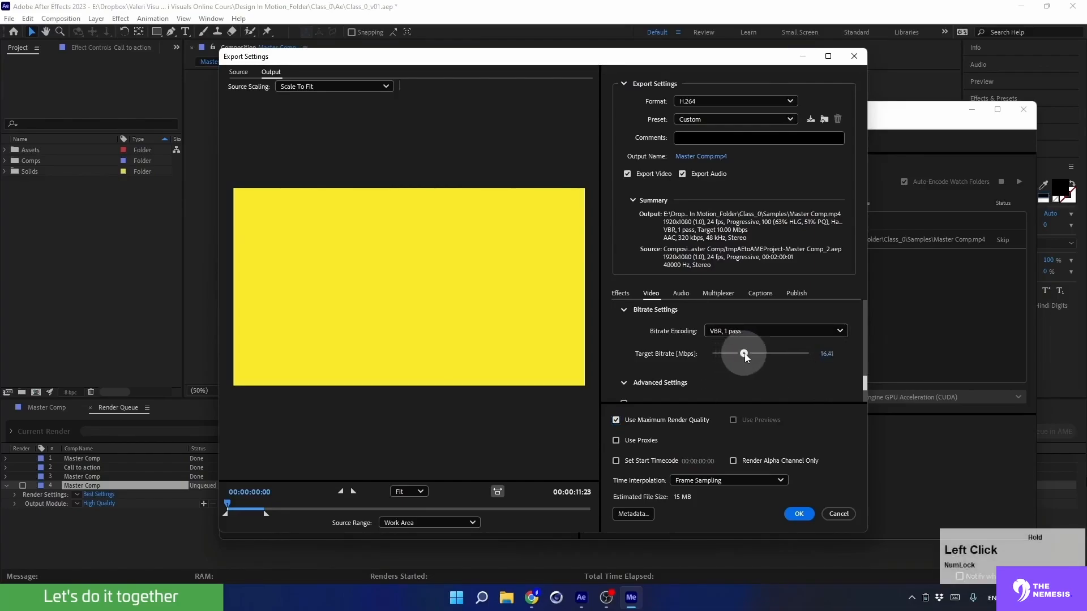
{"action": "left_click", "coordinate": [825, 353]}
{"action": "type", "text": "20"}
{"action": "left_click", "coordinate": [809, 373]}
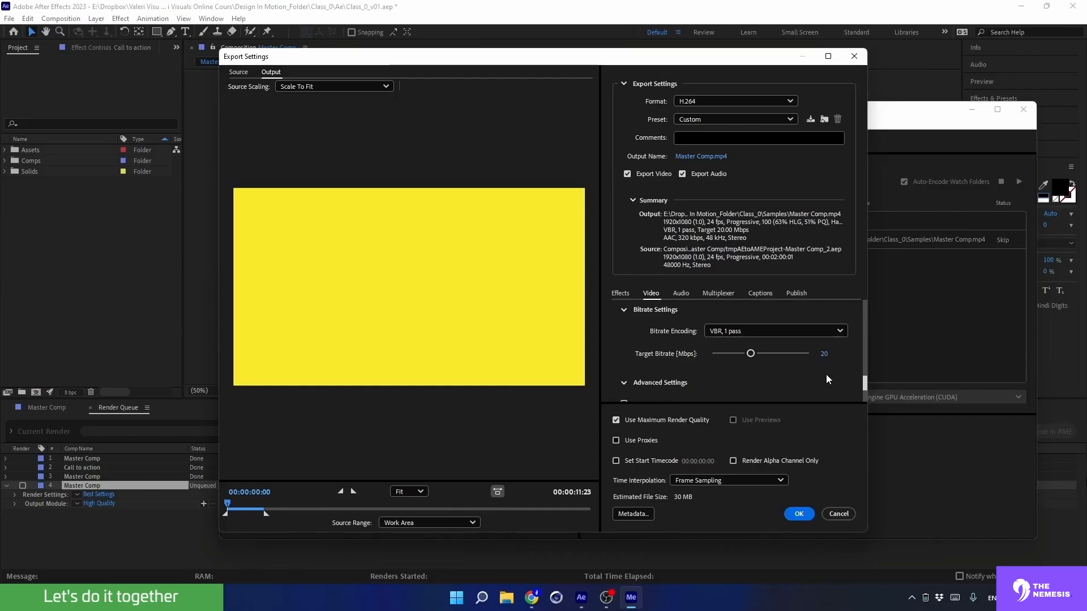
- Set the target bitrate to 10 Mbps and accept the export settings
{"action": "left_click", "coordinate": [825, 354]}
{"action": "type", "text": "10"}
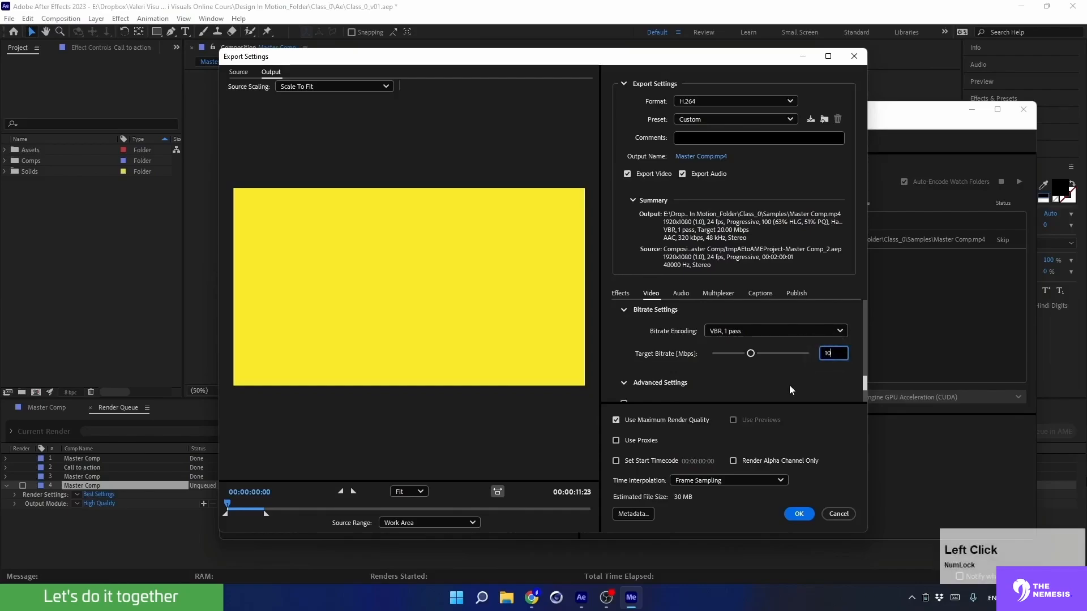
{"action": "left_click", "coordinate": [788, 383]}
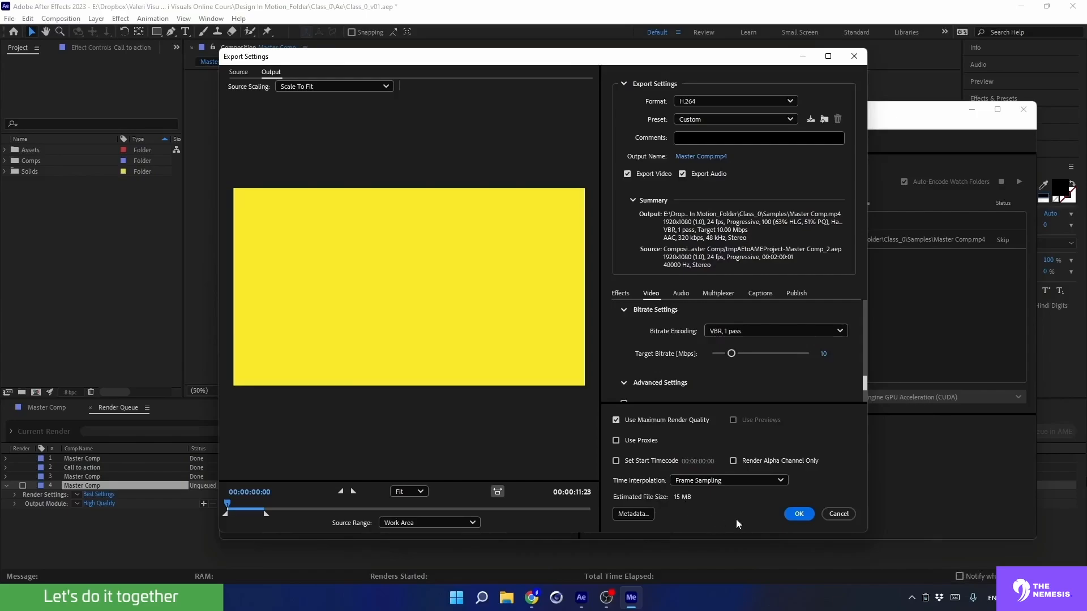
{"action": "left_click", "coordinate": [799, 514]}
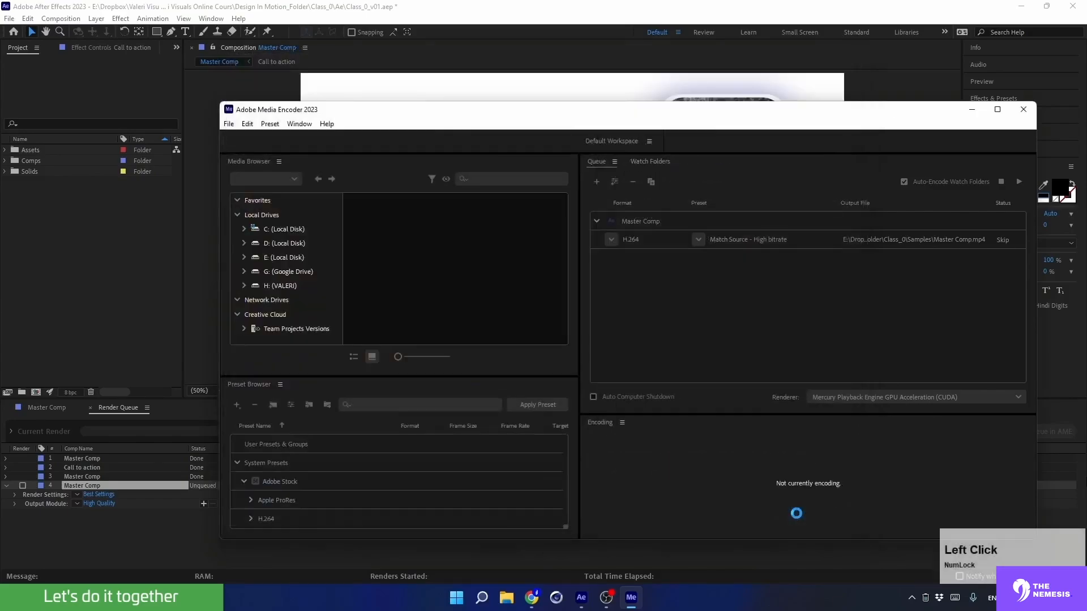
- Name the Master Comp job's output file Class_0_v01.mp4 and save it in the Samples folder
{"action": "left_click", "coordinate": [867, 243]}
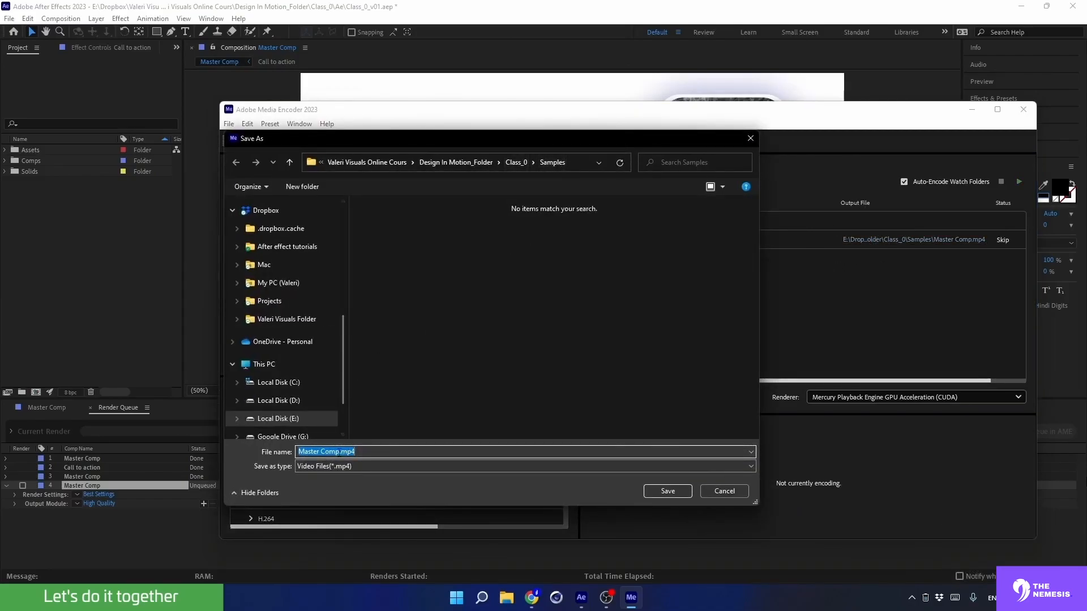
{"action": "left_click", "coordinate": [338, 452]}
{"action": "left_click_drag", "start_coordinate": [339, 451], "coordinate": [283, 453]}
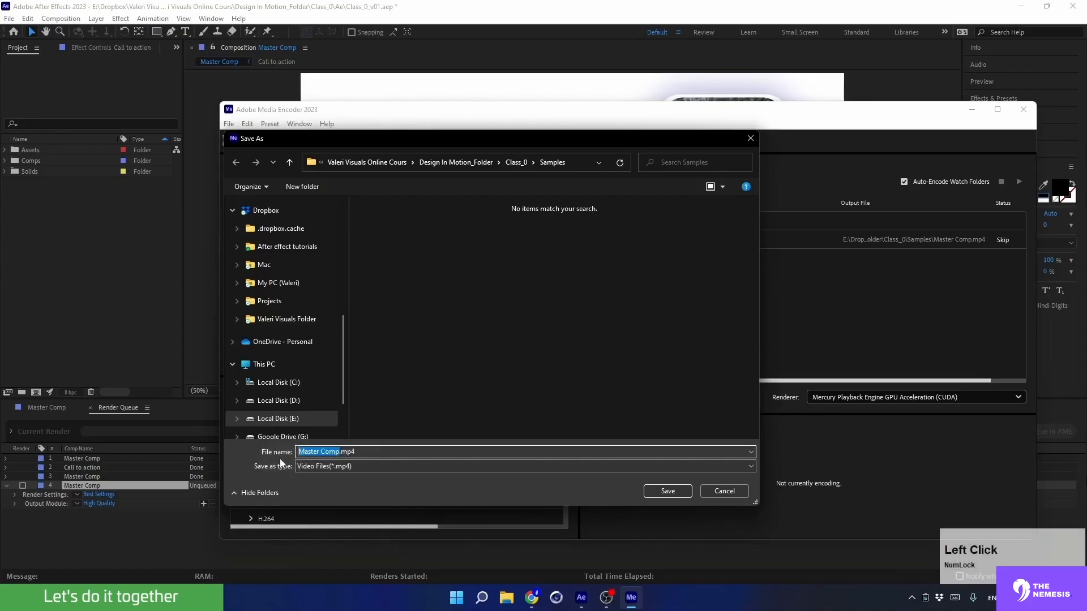
{"action": "type", "text": "Class_0_v01"}
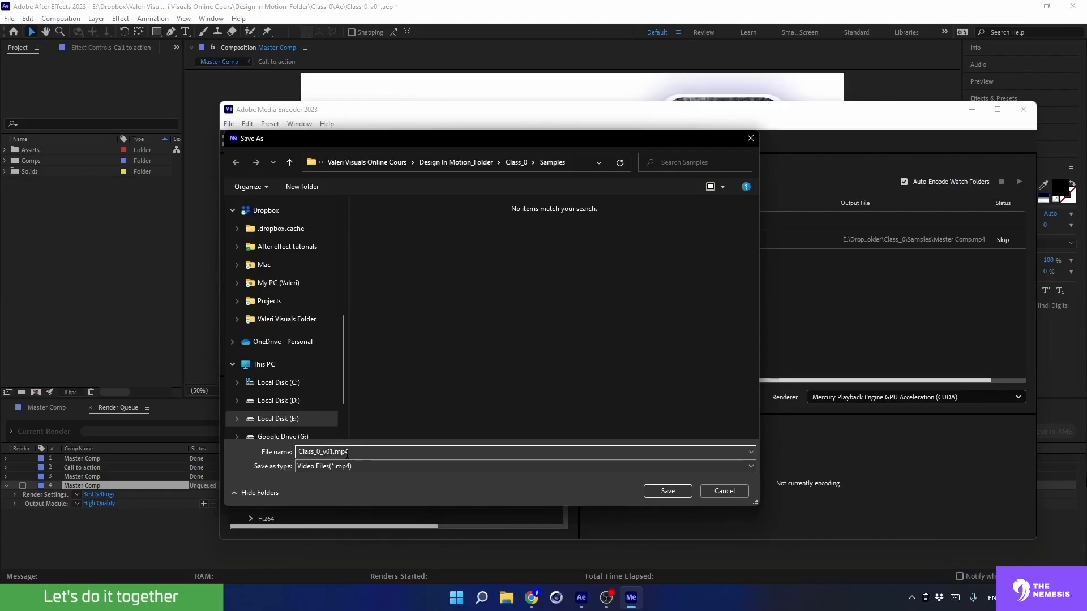
{"action": "left_click", "coordinate": [667, 491]}
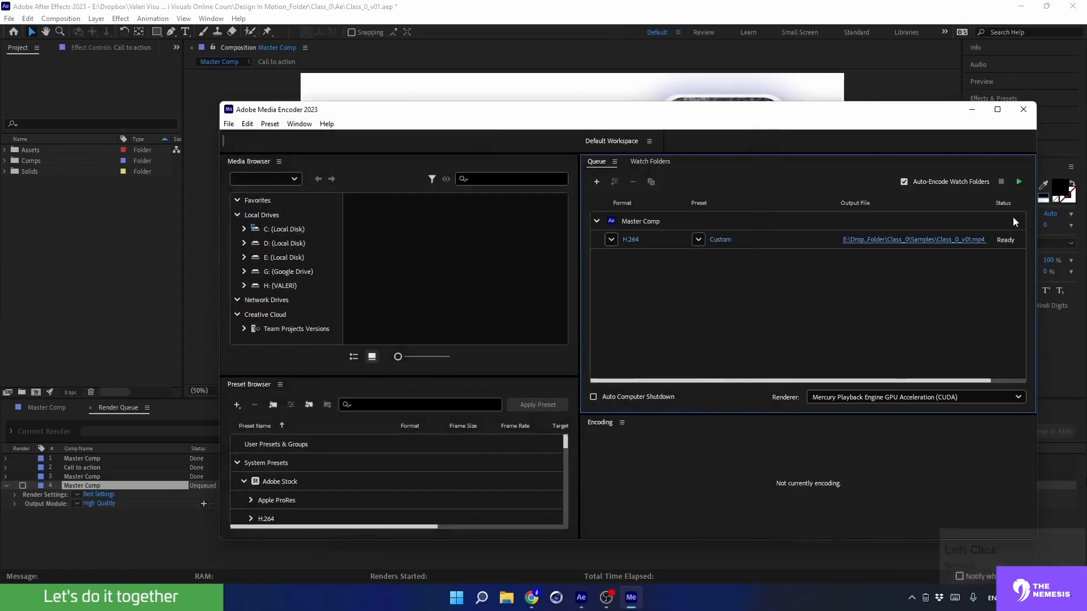
- Start encoding the queued Master Comp job and enlarge the encoder window downward to show more of the output preview
{"action": "left_click", "coordinate": [1018, 182]}
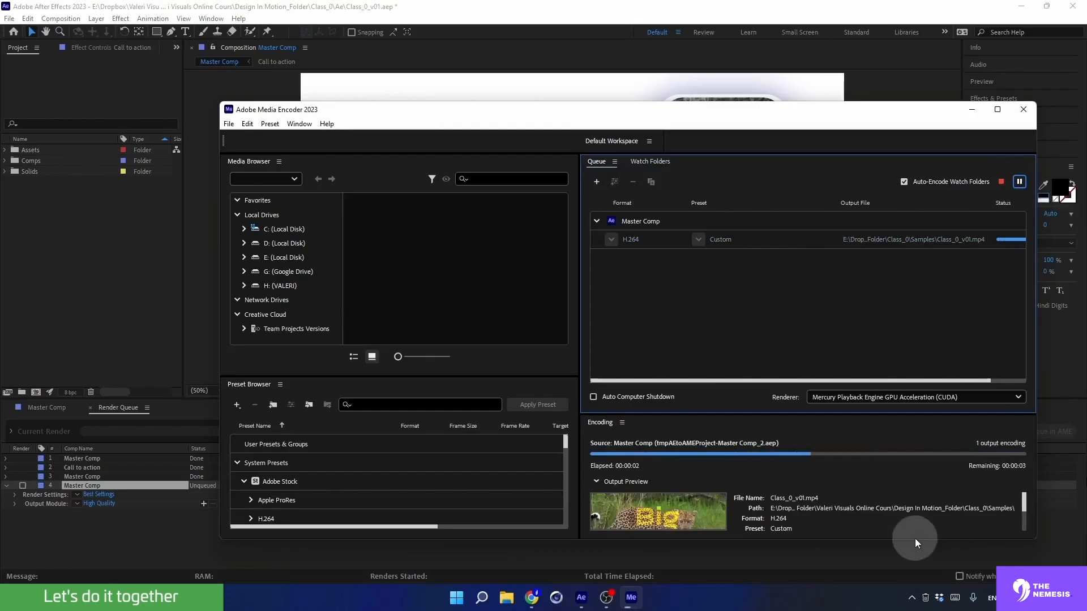
{"action": "left_click_drag", "start_coordinate": [915, 538], "coordinate": [911, 570]}
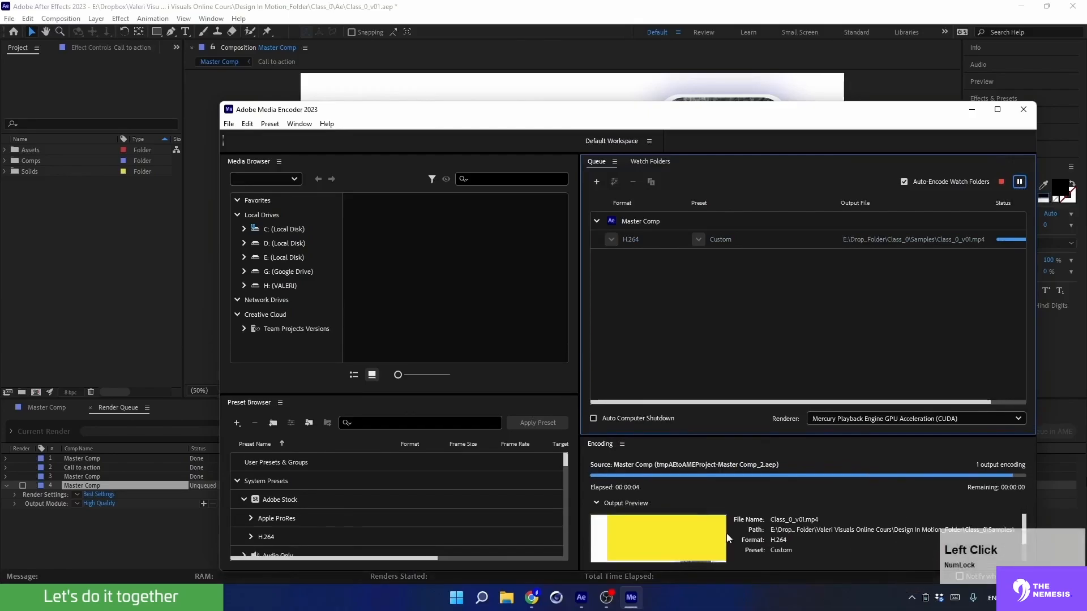
{"action": "scroll", "coordinate": [711, 539], "scroll_direction": "down", "scroll_amount": 1}
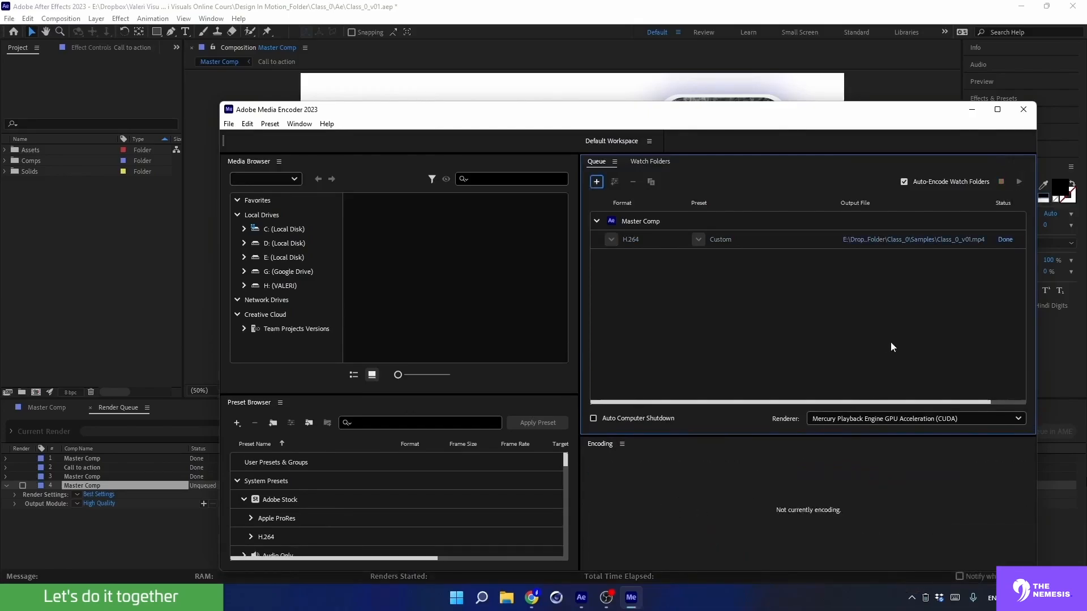
- Play the exported Class_0_v01.mp4 full screen from its output folder, and close the player and the folder
{"action": "left_click", "coordinate": [875, 241]}
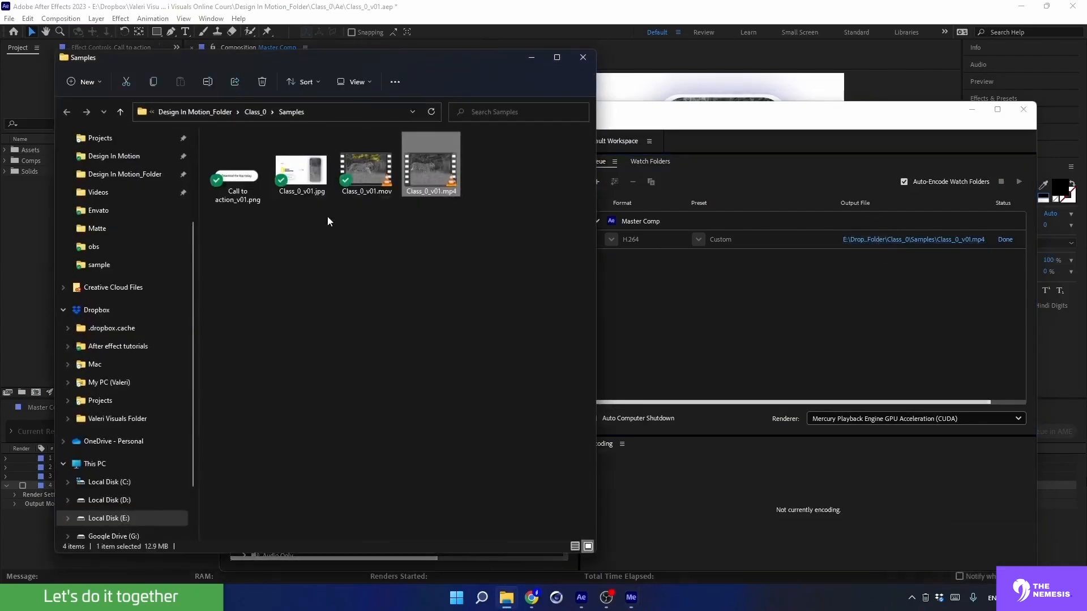
{"action": "double_click", "coordinate": [434, 170]}
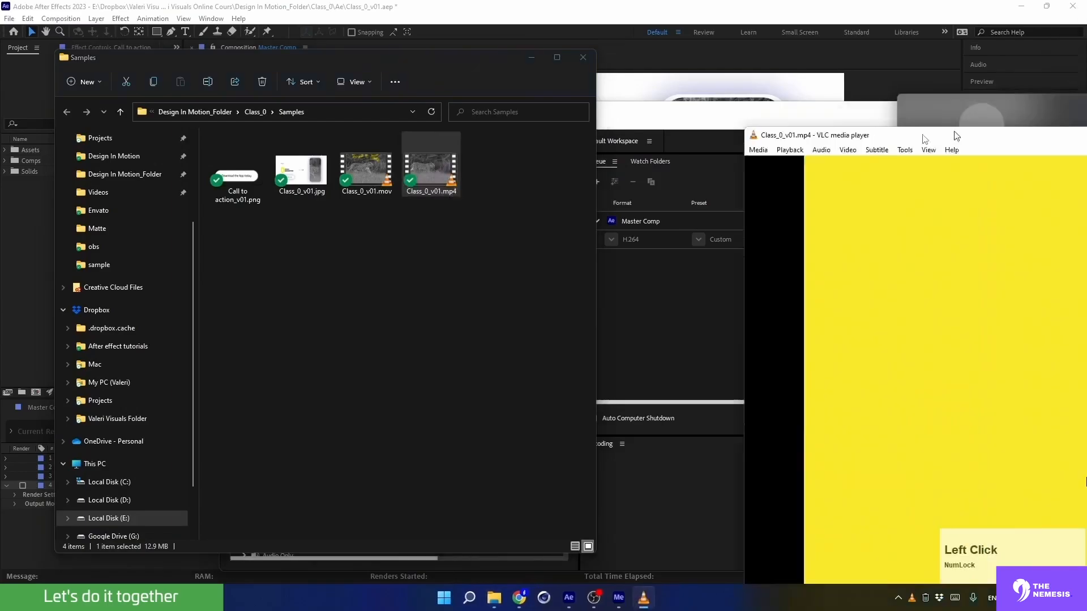
{"action": "left_click_drag", "start_coordinate": [955, 135], "coordinate": [272, 1]}
{"action": "double_click", "coordinate": [276, 194]}
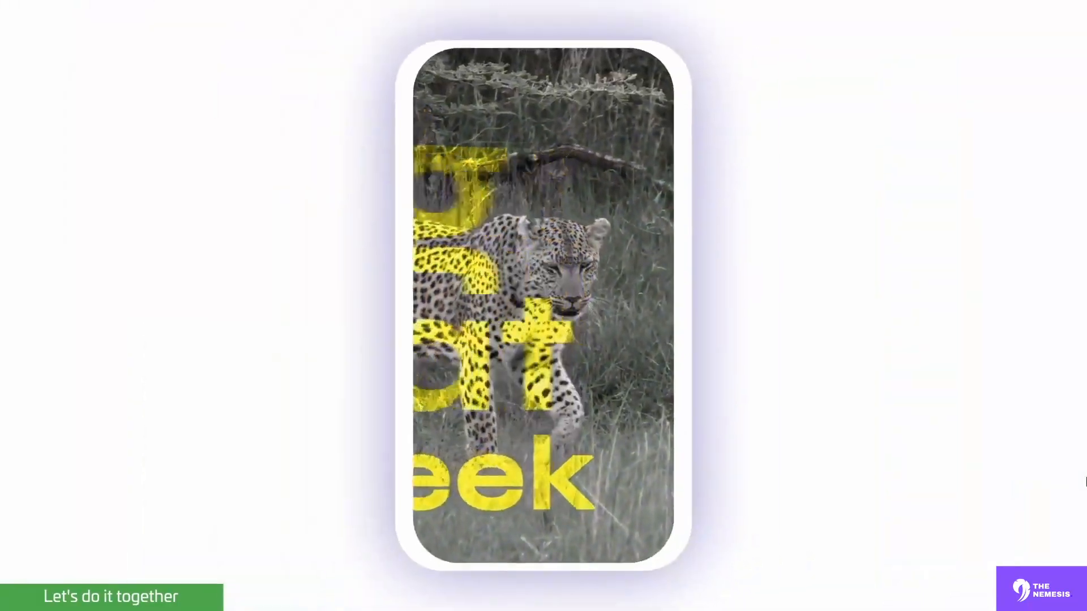
{"action": "key", "text": "Escape"}
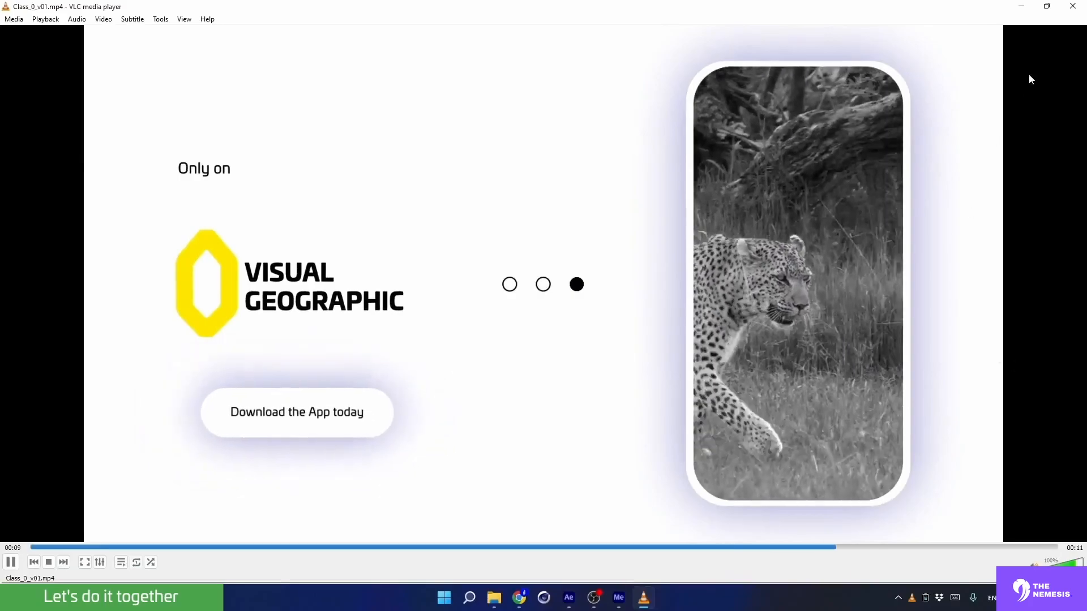
{"action": "left_click", "coordinate": [1073, 6]}
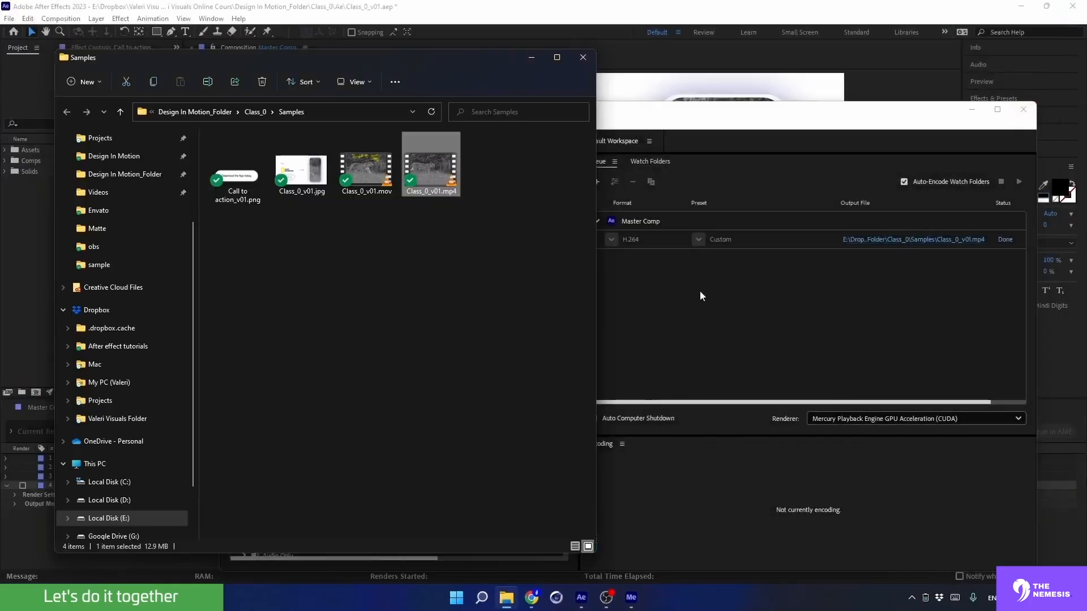
{"action": "left_click", "coordinate": [582, 57]}
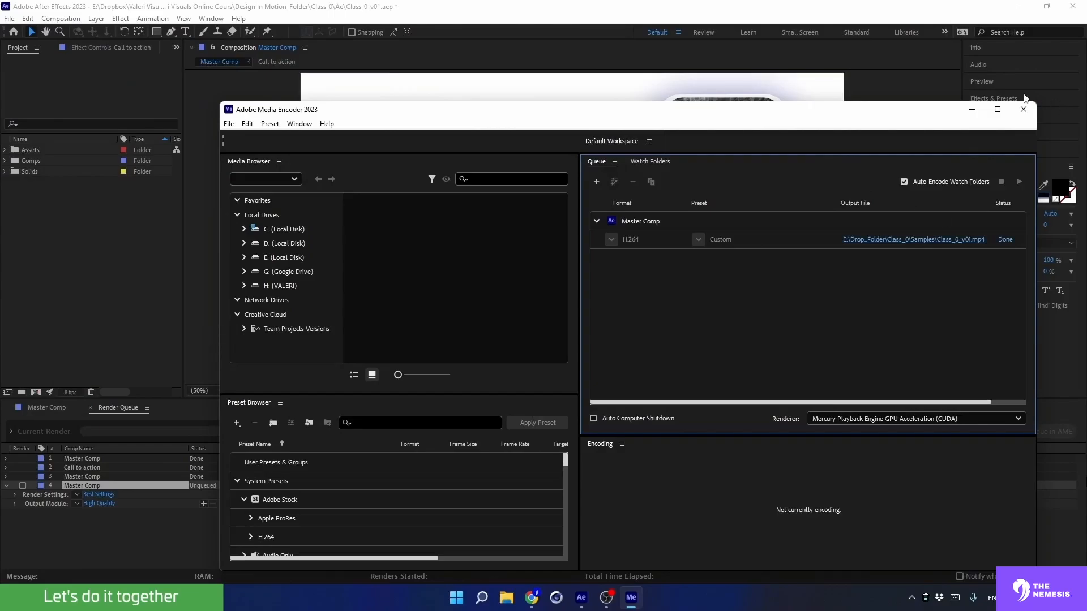
- Remove the finished Master Comp job from the Media Encoder queue
{"action": "left_click", "coordinate": [795, 241]}
{"action": "key", "text": "Delete"}
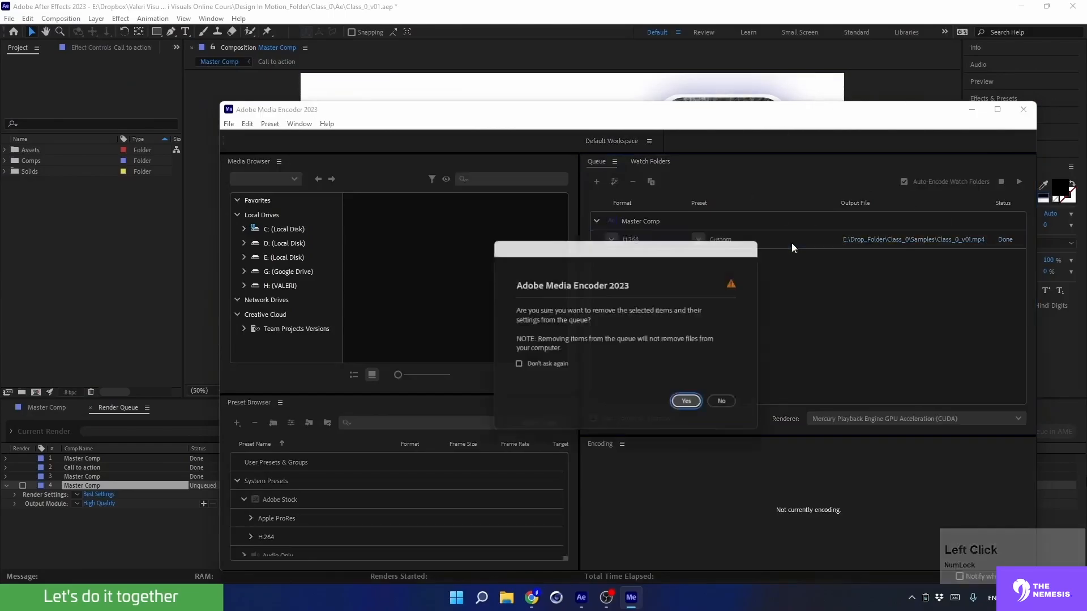
{"action": "left_click", "coordinate": [691, 406]}
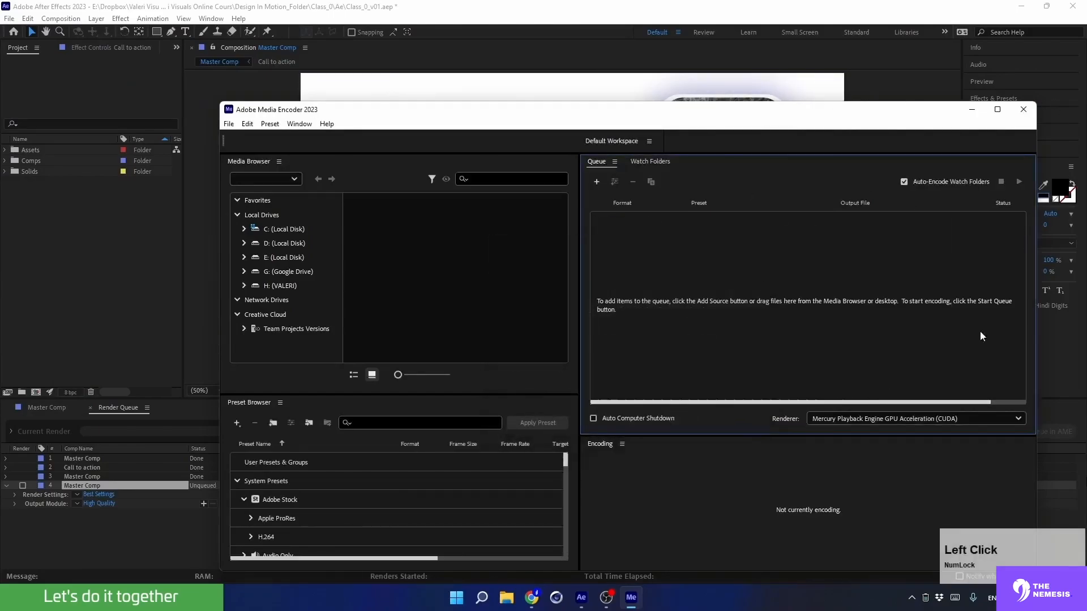
- Close Media Encoder and delete the unqueued Master Comp item from the After Effects render queue
{"action": "left_click", "coordinate": [1023, 111]}
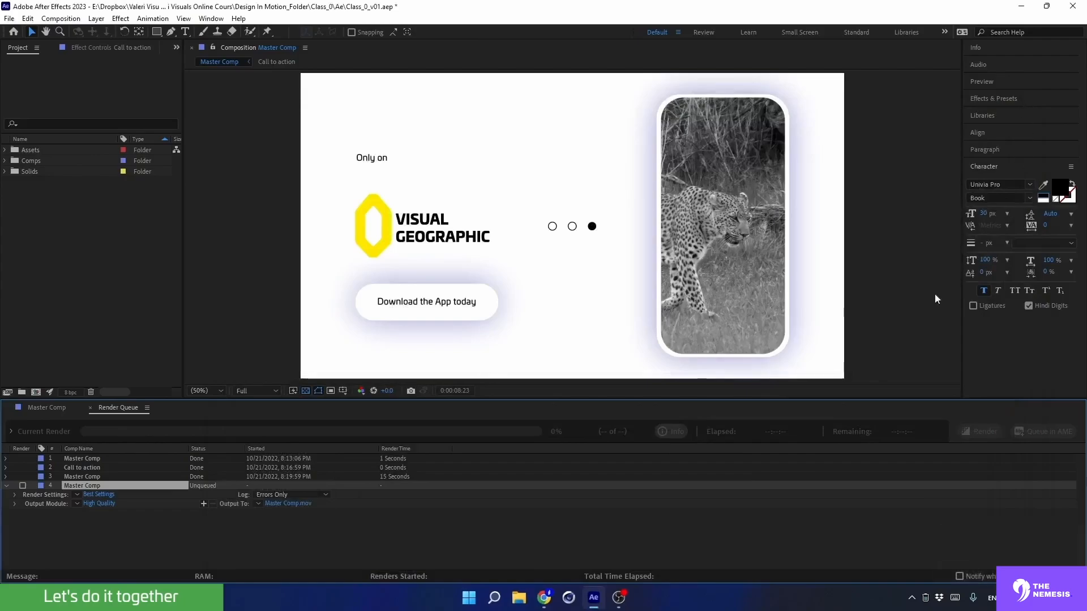
{"action": "left_click", "coordinate": [86, 487]}
{"action": "key", "text": "Delete"}
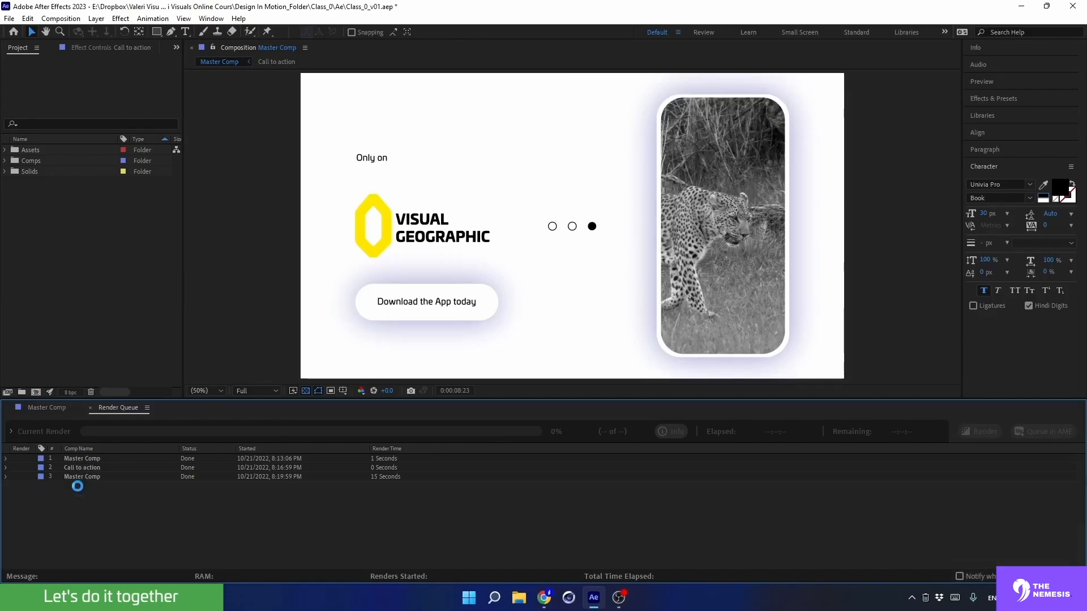
- Close the render queue and send Master Comp to the Adobe Media Encoder queue
{"action": "left_click", "coordinate": [91, 408]}
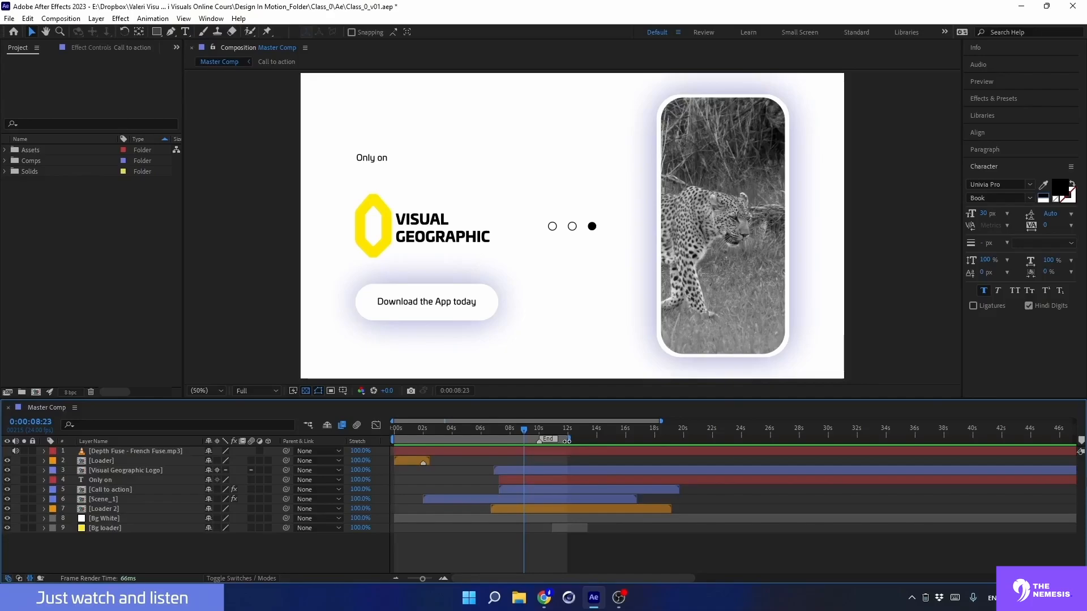
{"action": "left_click", "coordinate": [60, 19]}
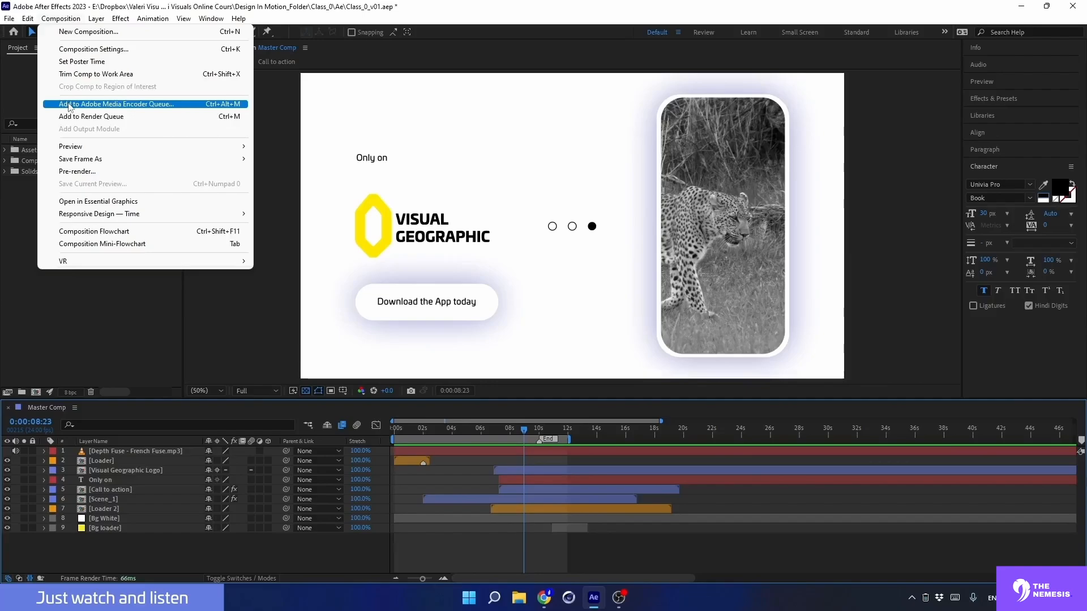
{"action": "left_click", "coordinate": [70, 106]}
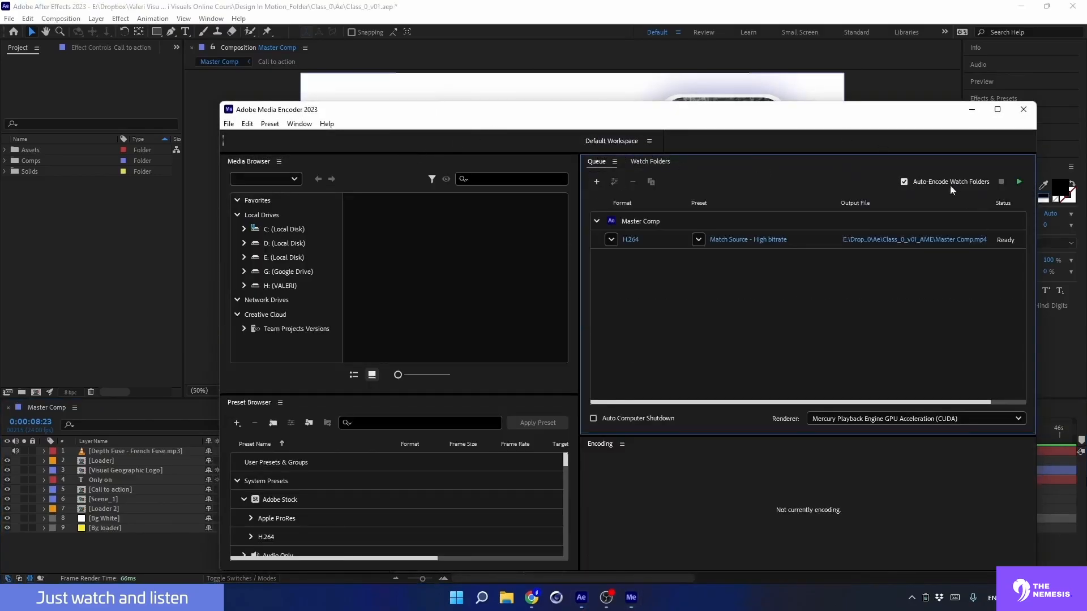
- Review the encoding and bitrate settings of the queued H.264 job, try maximum render quality, and discard the changes
{"action": "left_click", "coordinate": [628, 240]}
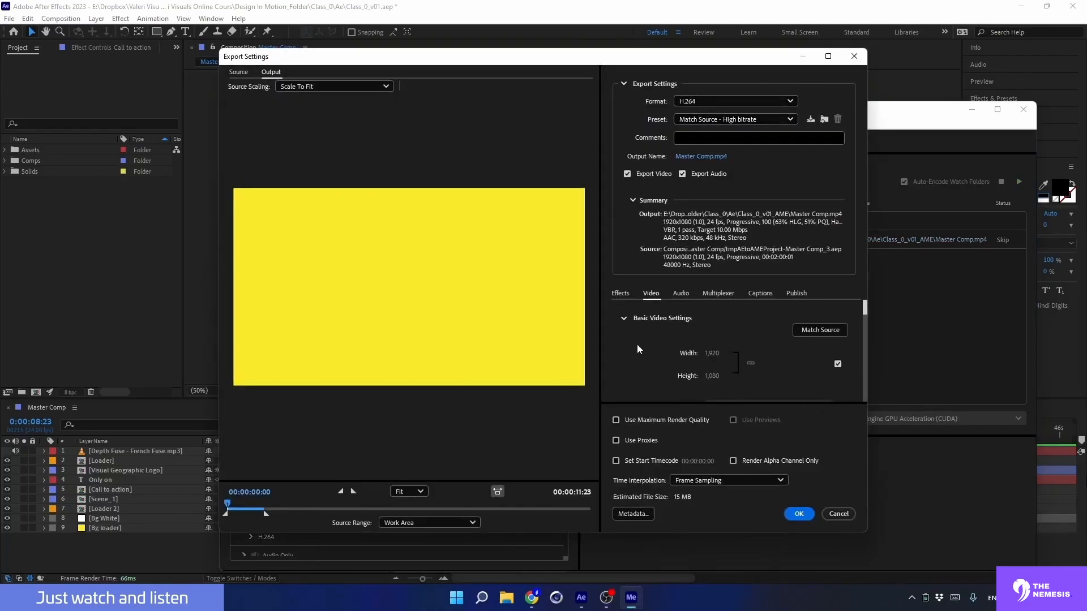
{"action": "scroll", "coordinate": [637, 345], "scroll_direction": "down", "scroll_amount": 3}
{"action": "left_click", "coordinate": [624, 383]}
{"action": "scroll", "coordinate": [649, 314], "scroll_direction": "down", "scroll_amount": 5}
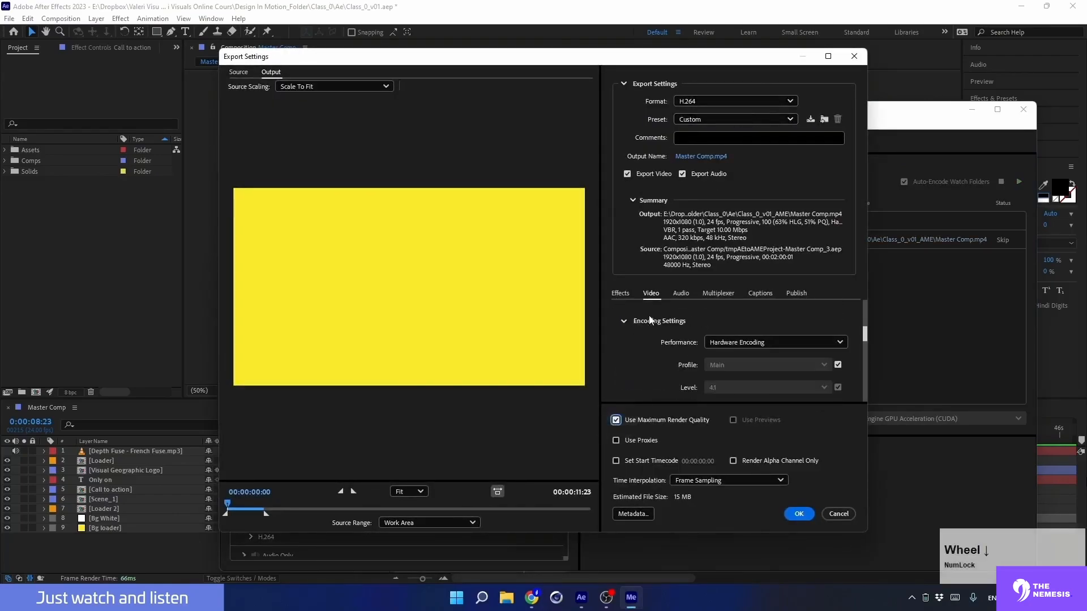
{"action": "scroll", "coordinate": [636, 354], "scroll_direction": "down", "scroll_amount": 6}
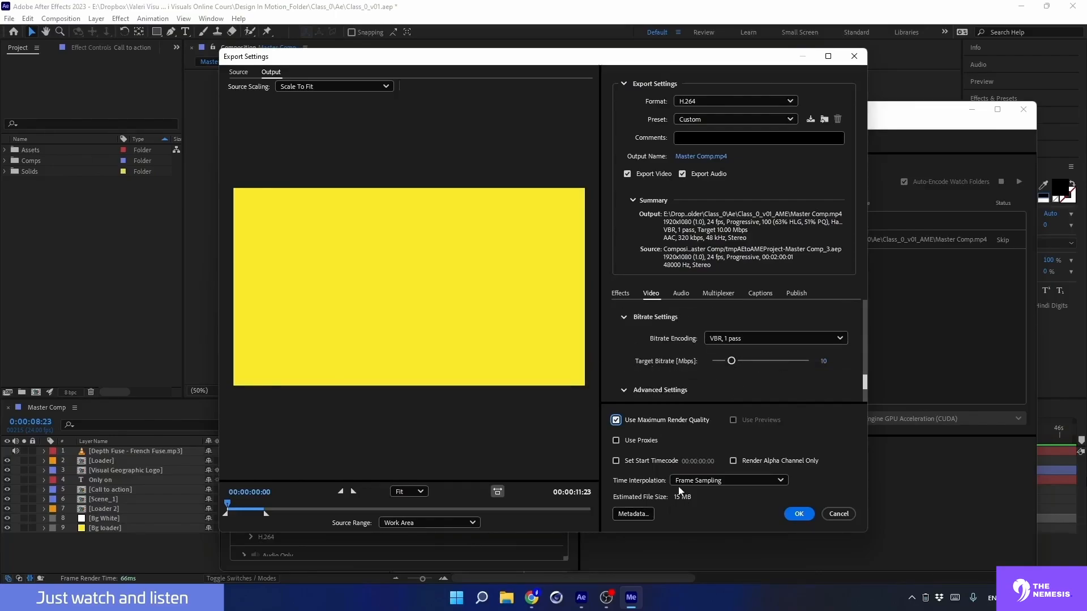
{"action": "left_click", "coordinate": [837, 515]}
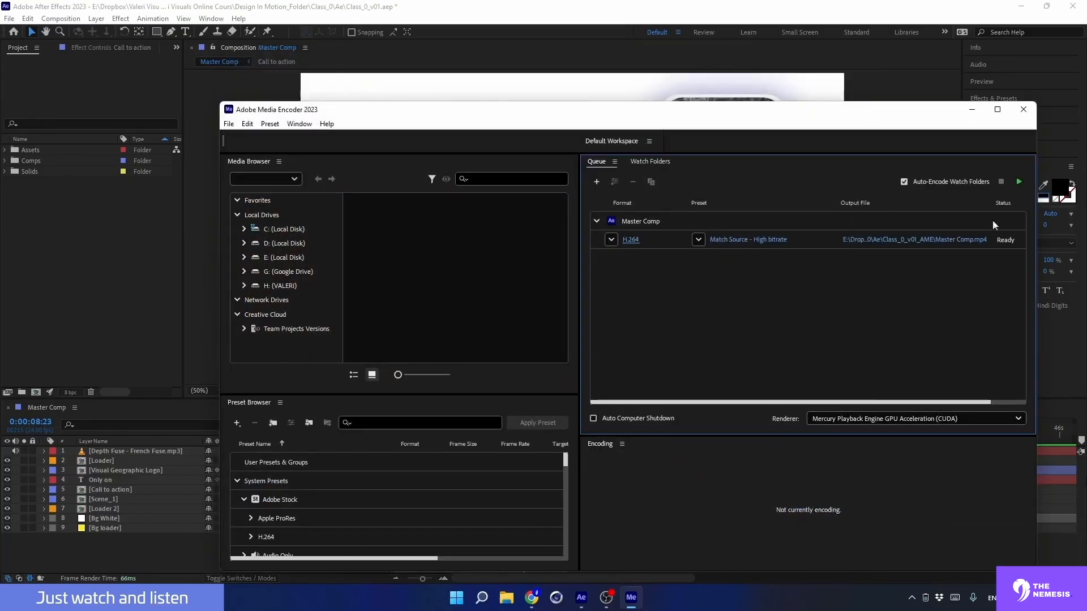
- Remove the Master Comp job from the Media Encoder queue and close Media Encoder
{"action": "left_click_drag", "start_coordinate": [842, 294], "coordinate": [773, 196]}
{"action": "key", "text": "Delete"}
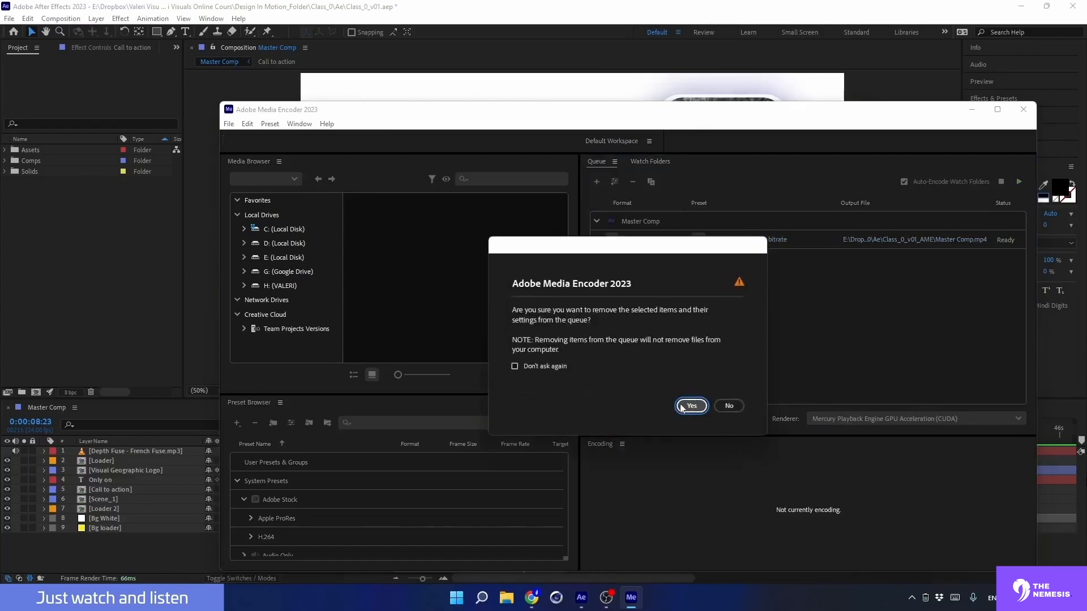
{"action": "left_click", "coordinate": [688, 401]}
{"action": "left_click", "coordinate": [1023, 110]}
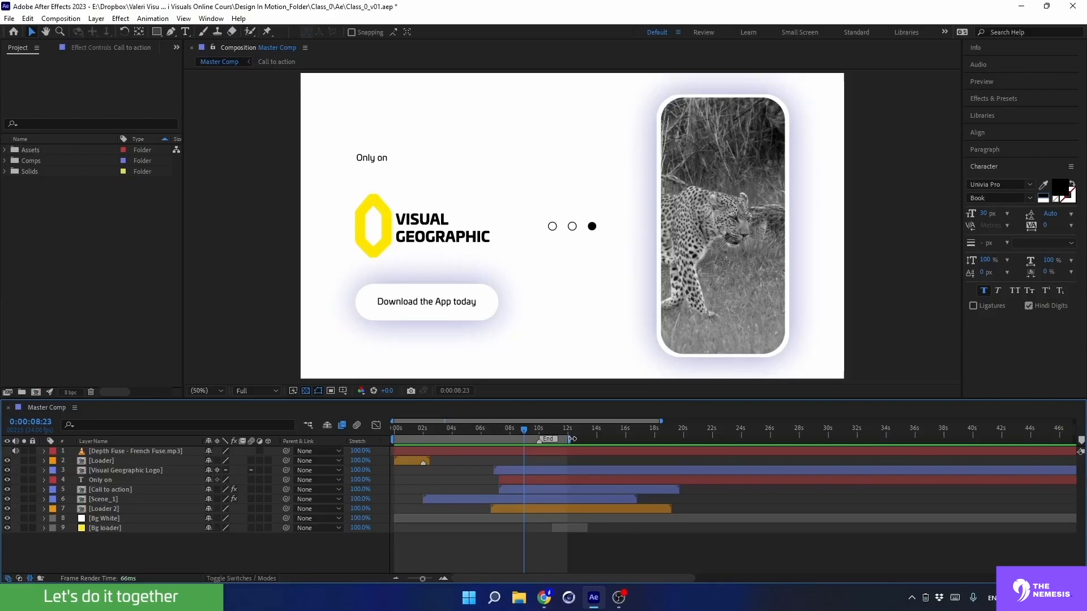
- Add Master Comp to the After Effects render queue and set its output module format to H.264
{"action": "left_click", "coordinate": [67, 19]}
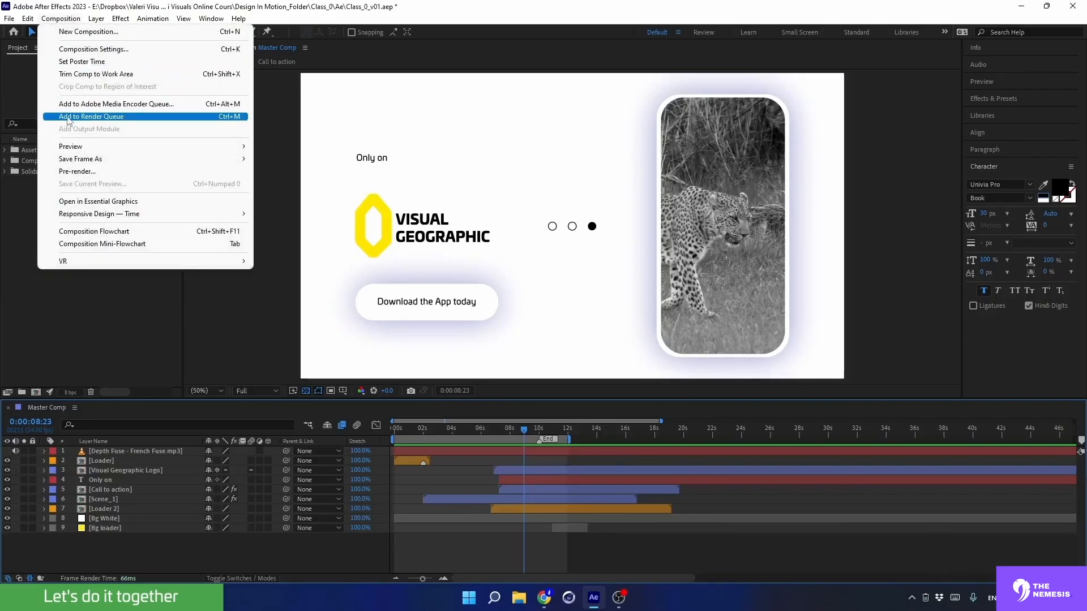
{"action": "left_click", "coordinate": [68, 118]}
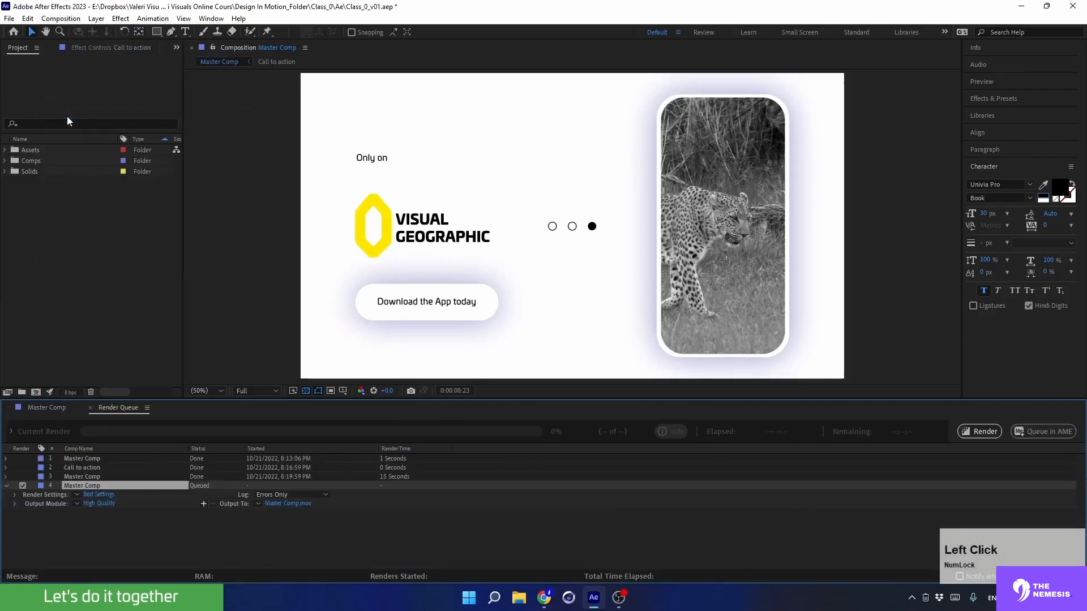
{"action": "left_click", "coordinate": [90, 503]}
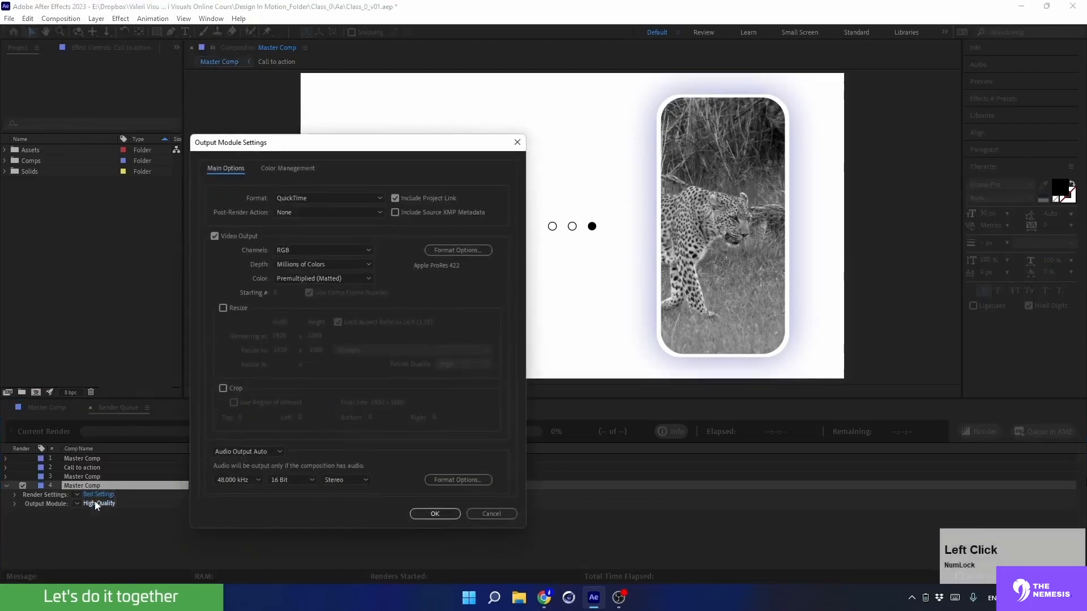
{"action": "left_click", "coordinate": [290, 198]}
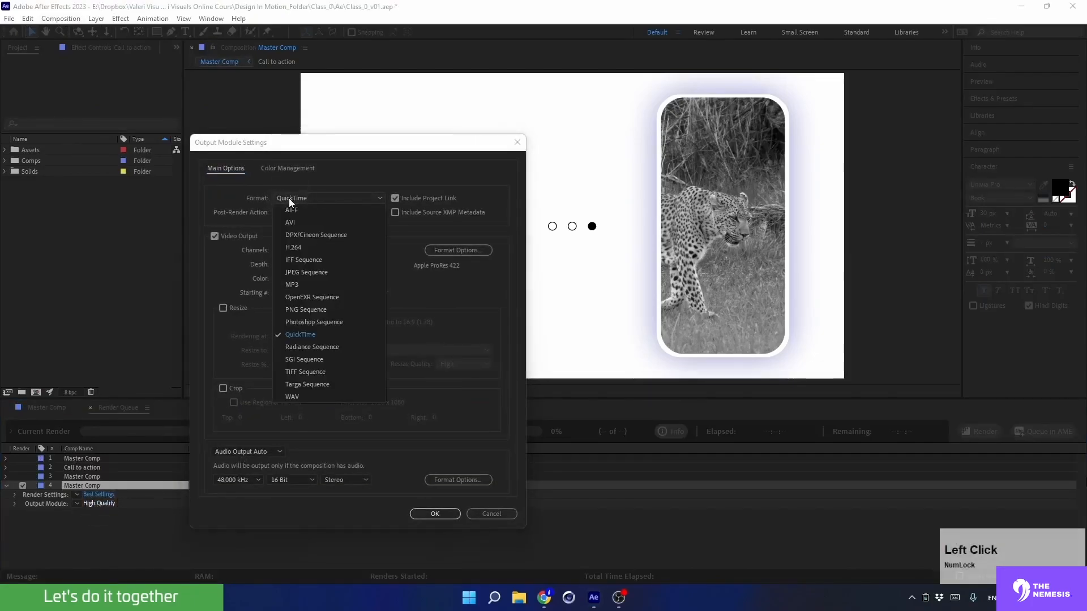
{"action": "left_click", "coordinate": [292, 248]}
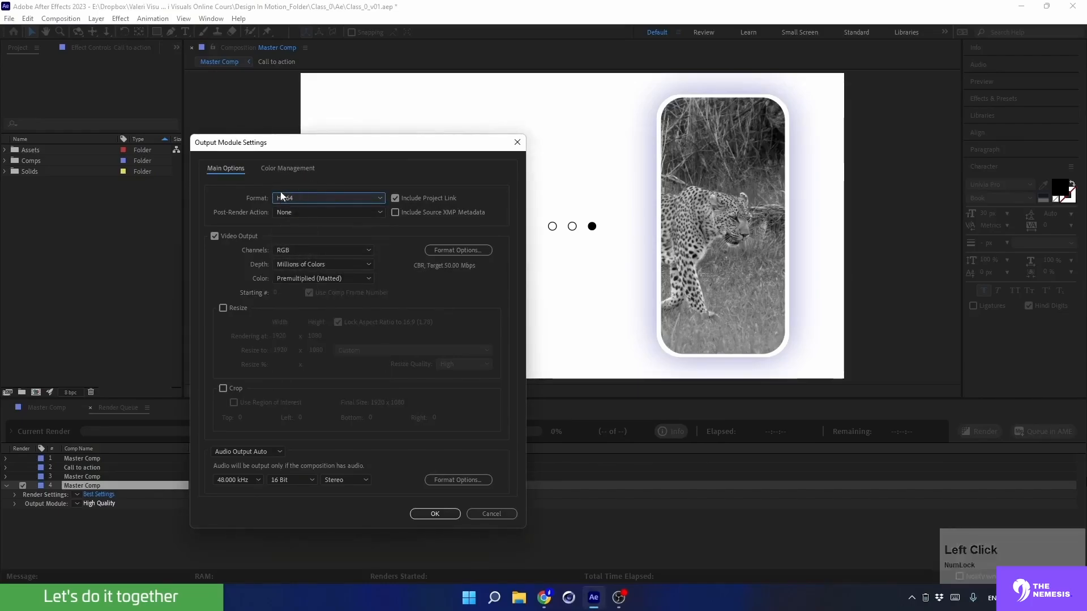
- Set the H.264 bitrate encoding to VBR, 1 pass with a 50 Mbps target, keep Hardware Encoding, and accept the output module settings
{"action": "left_click", "coordinate": [447, 250]}
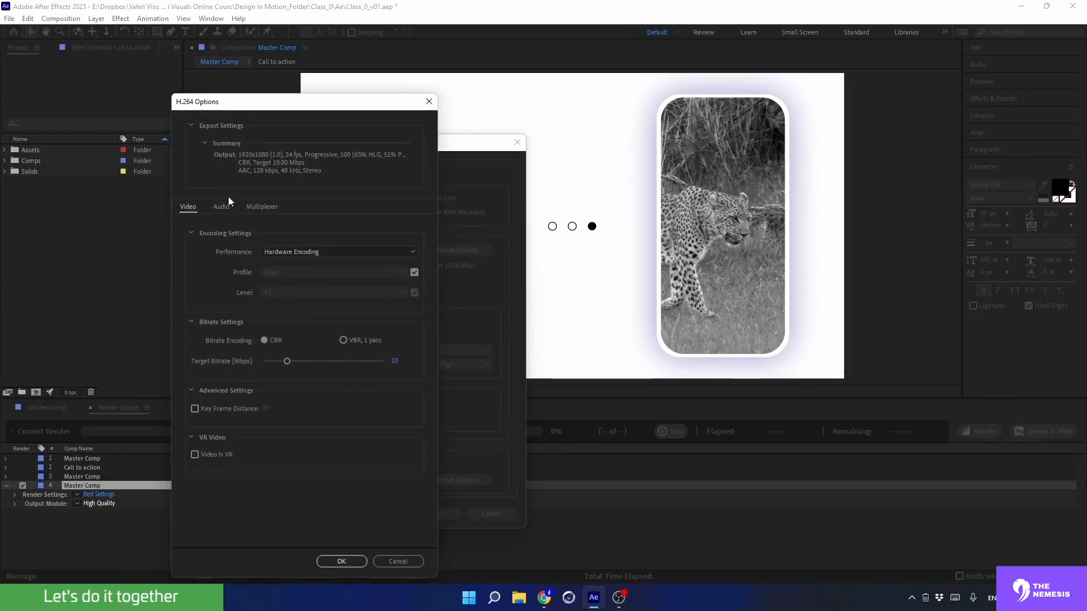
{"action": "left_click", "coordinate": [281, 249]}
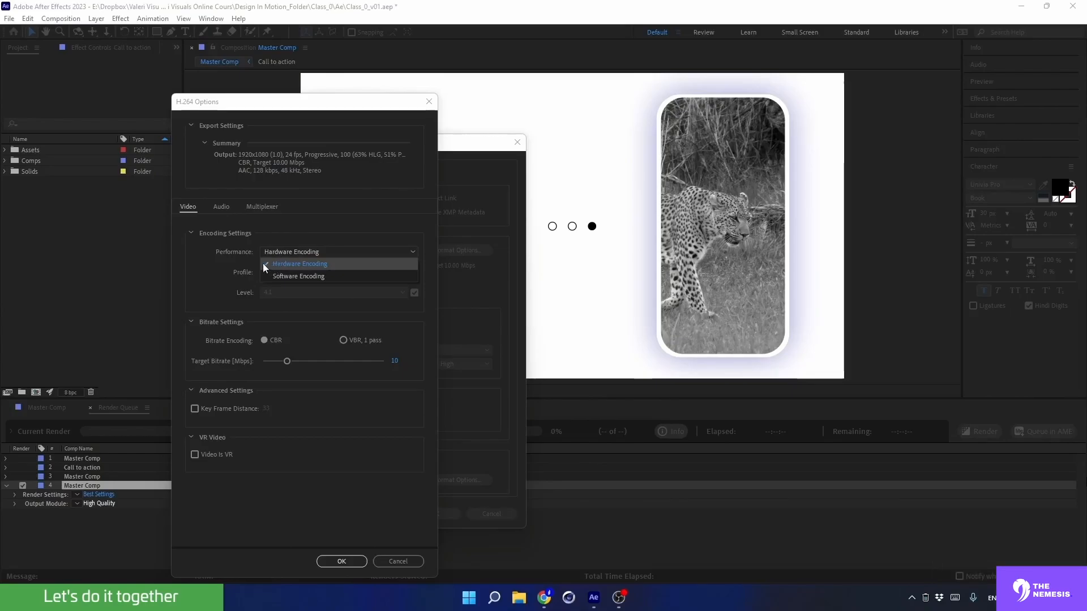
{"action": "left_click", "coordinate": [203, 263]}
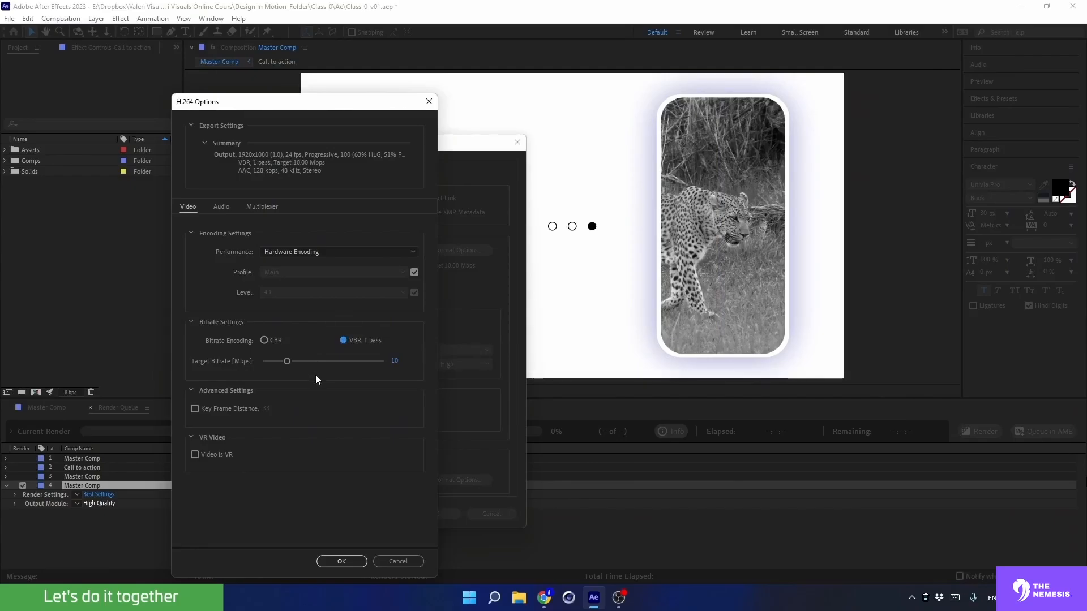
{"action": "left_click", "coordinate": [395, 361]}
{"action": "type", "text": "50"}
{"action": "left_click", "coordinate": [366, 379]}
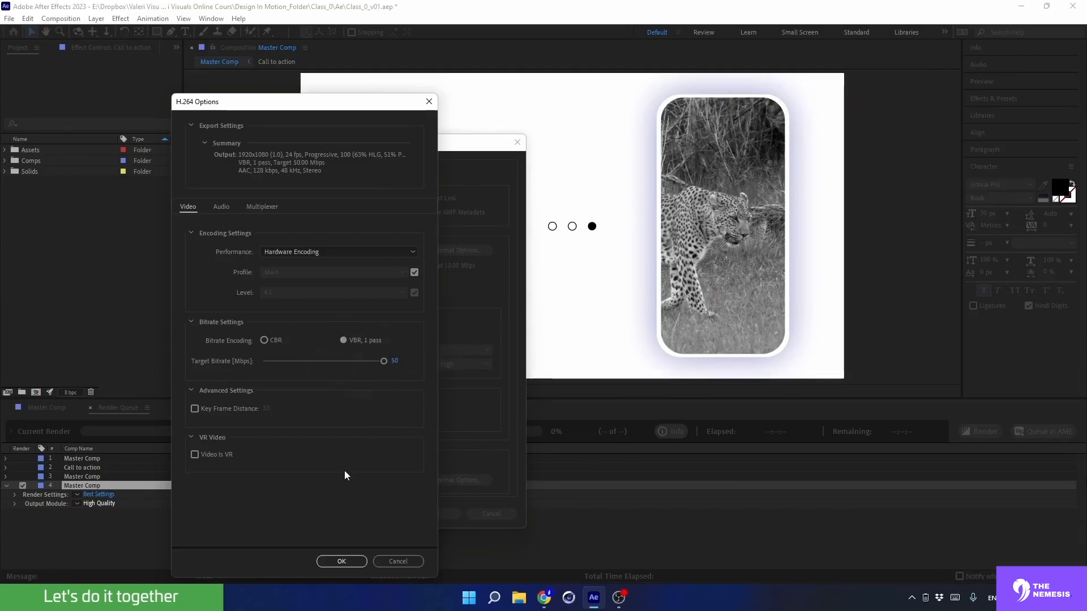
{"action": "left_click", "coordinate": [340, 561]}
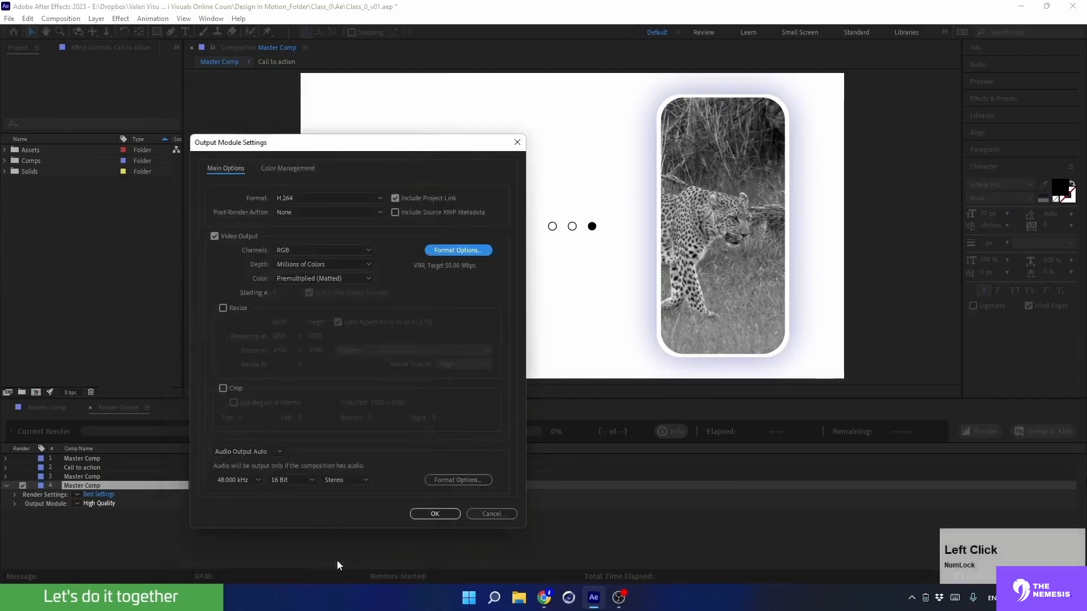
{"action": "left_click", "coordinate": [434, 514]}
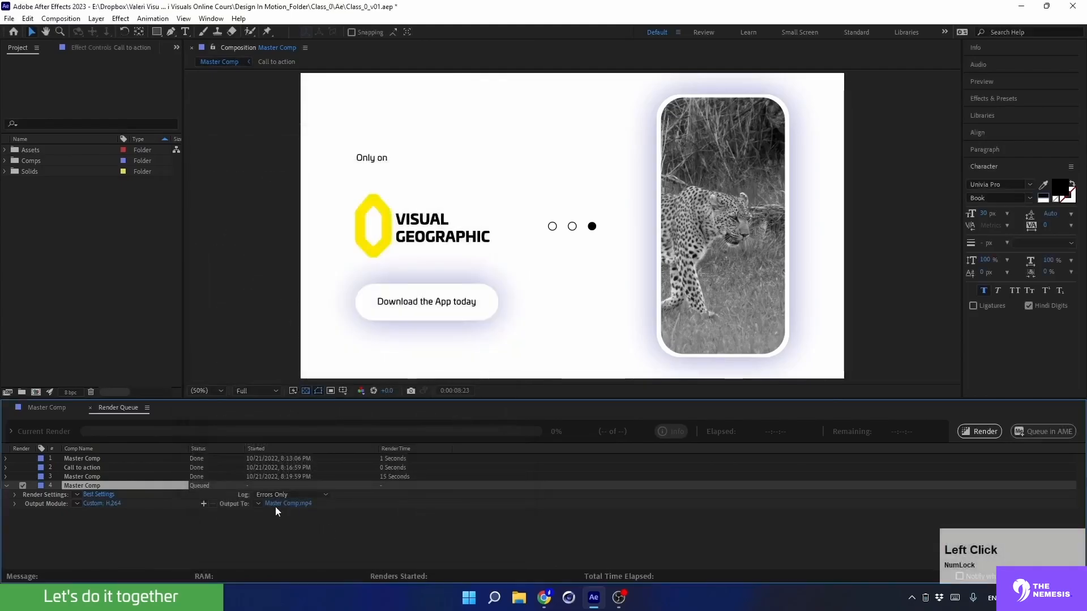
- Set the output file to Class_0_v02.mp4 in the Samples folder and render the queued Master Comp
{"action": "left_click", "coordinate": [271, 504]}
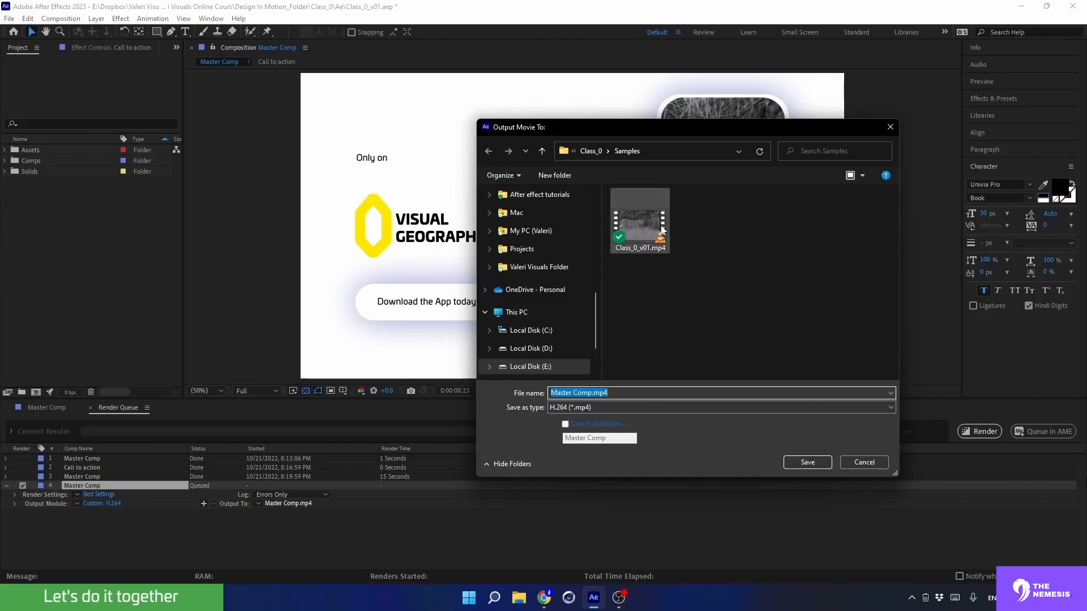
{"action": "left_click", "coordinate": [641, 221]}
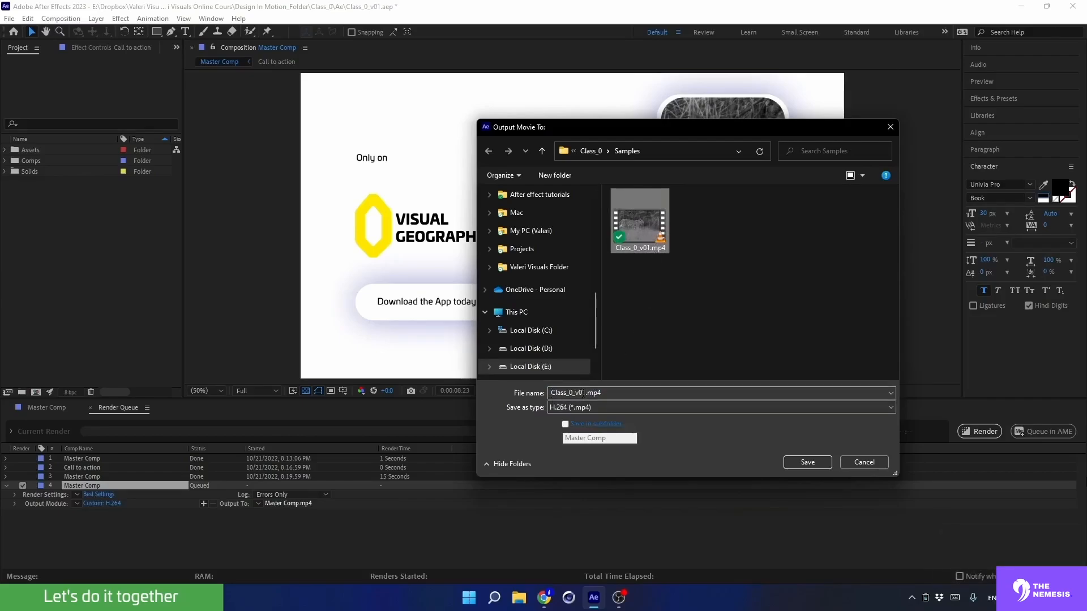
{"action": "left_click", "coordinate": [584, 393]}
{"action": "key", "text": "Delete"}
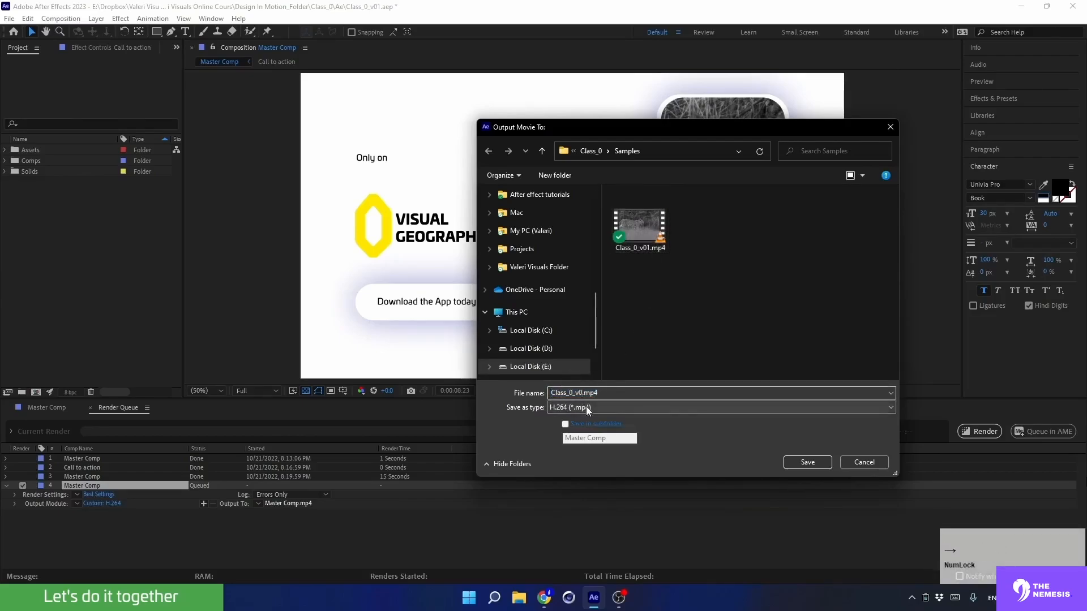
{"action": "type", "text": "2"}
{"action": "left_click", "coordinate": [797, 462]}
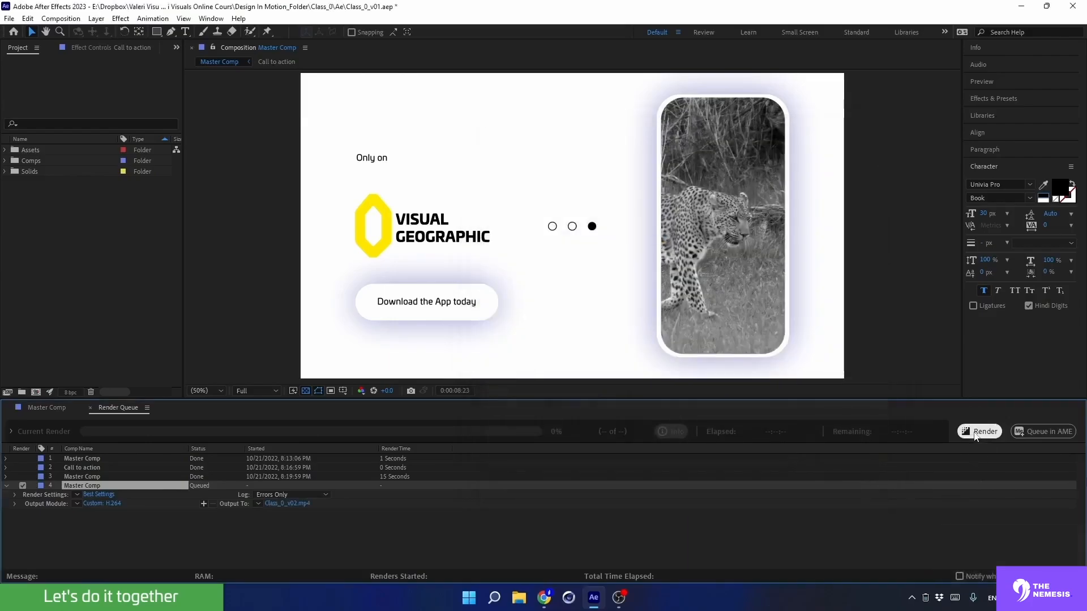
{"action": "left_click", "coordinate": [979, 432]}
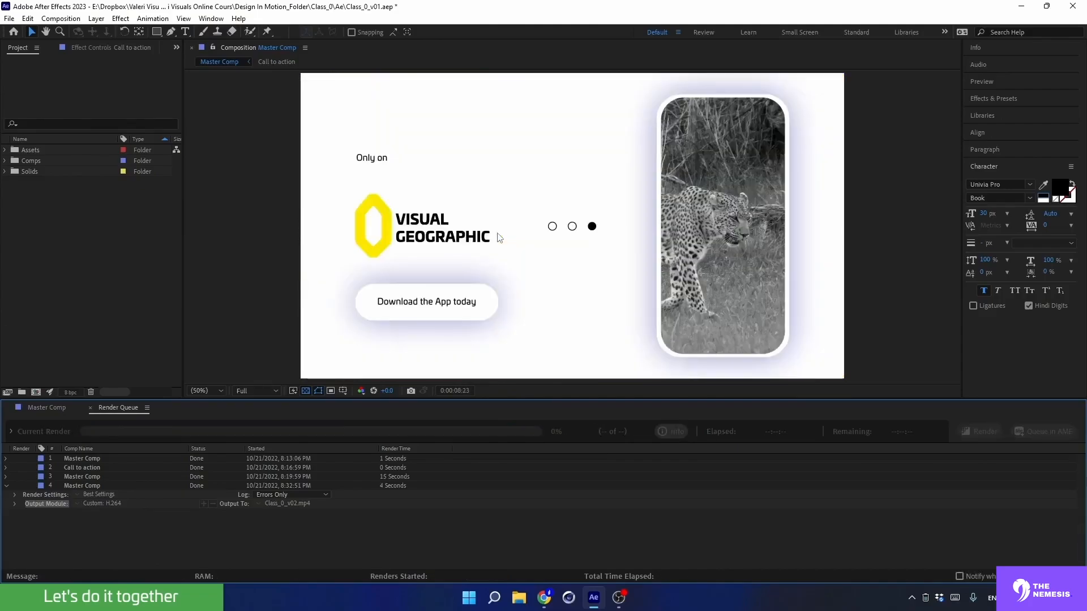
- Open the finished render's output folder, play Class_0_v02.mp4 full screen, and close the player
{"action": "left_click", "coordinate": [14, 504]}
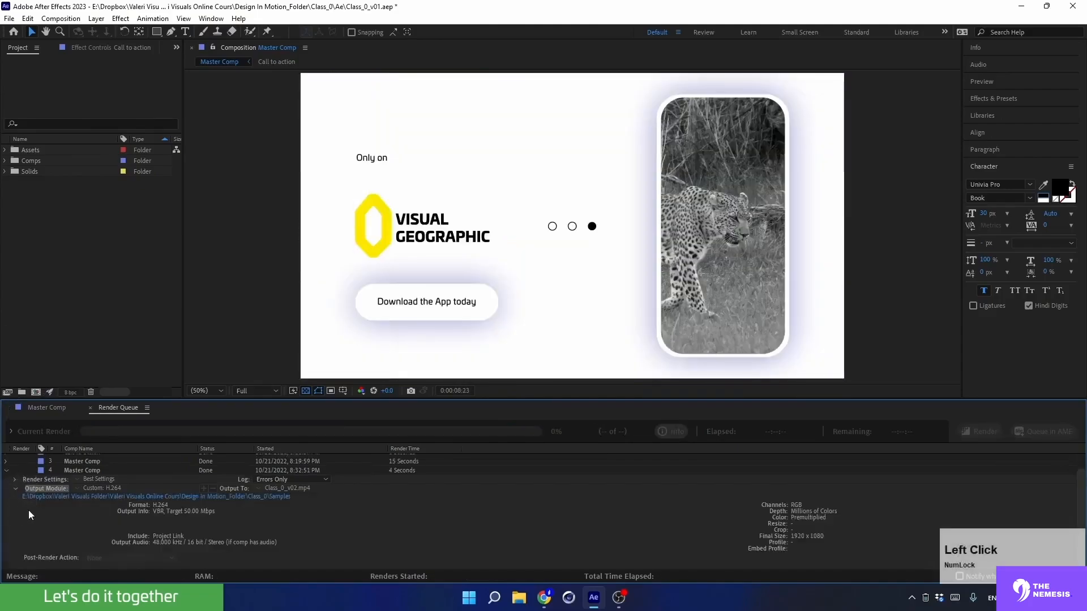
{"action": "left_click", "coordinate": [39, 498]}
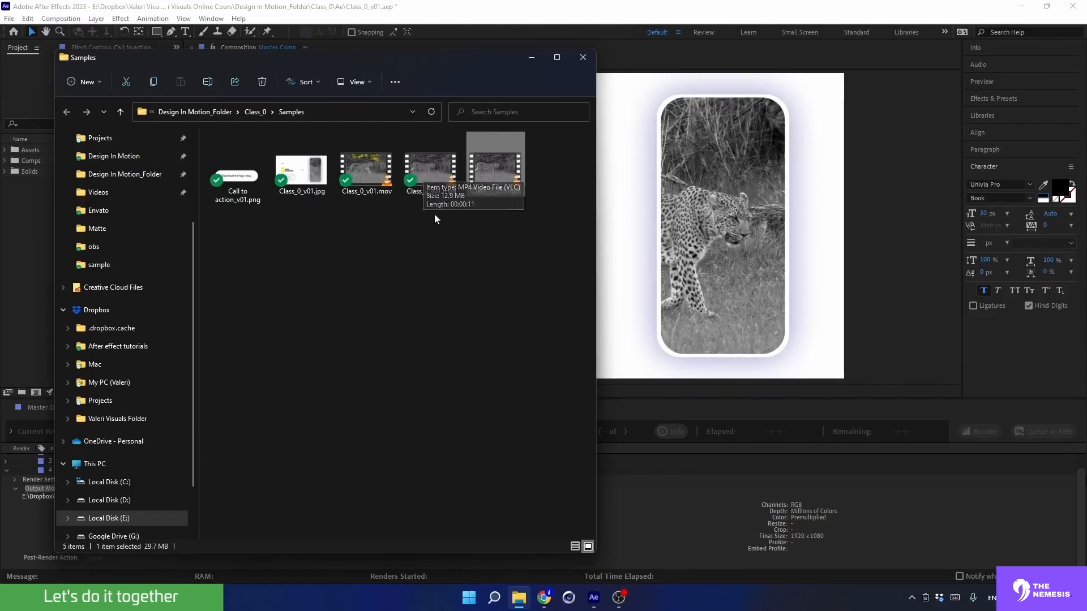
{"action": "double_click", "coordinate": [493, 169]}
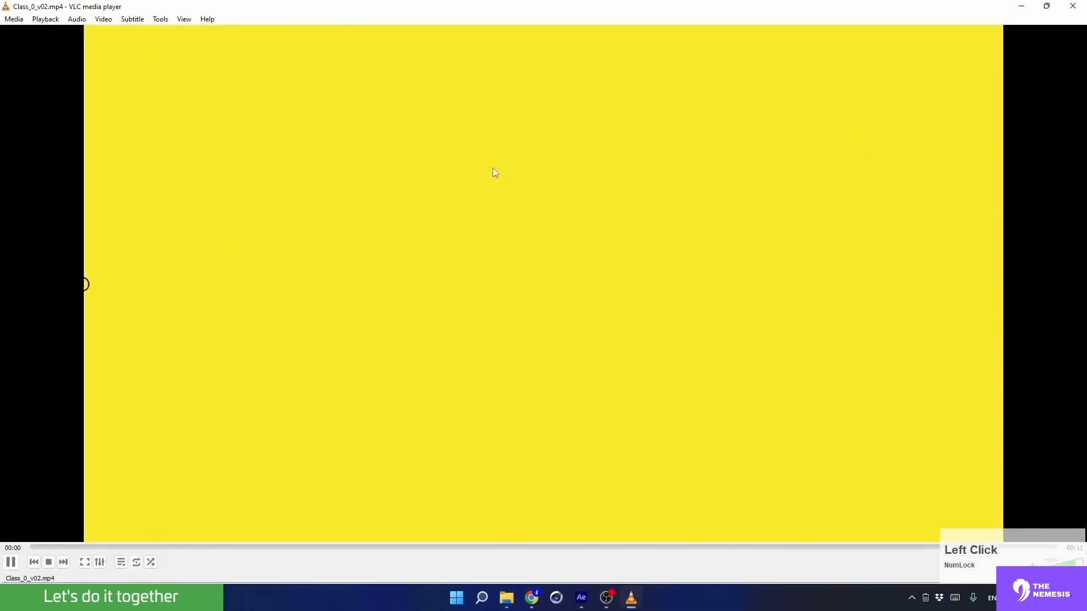
{"action": "double_click", "coordinate": [493, 238]}
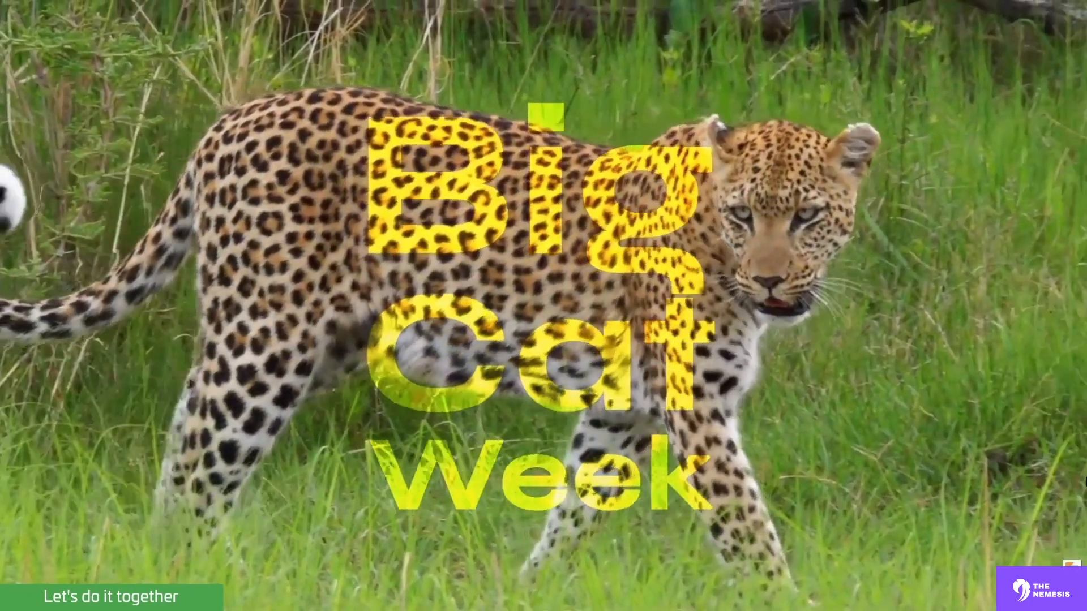
{"action": "key", "text": "Escape"}
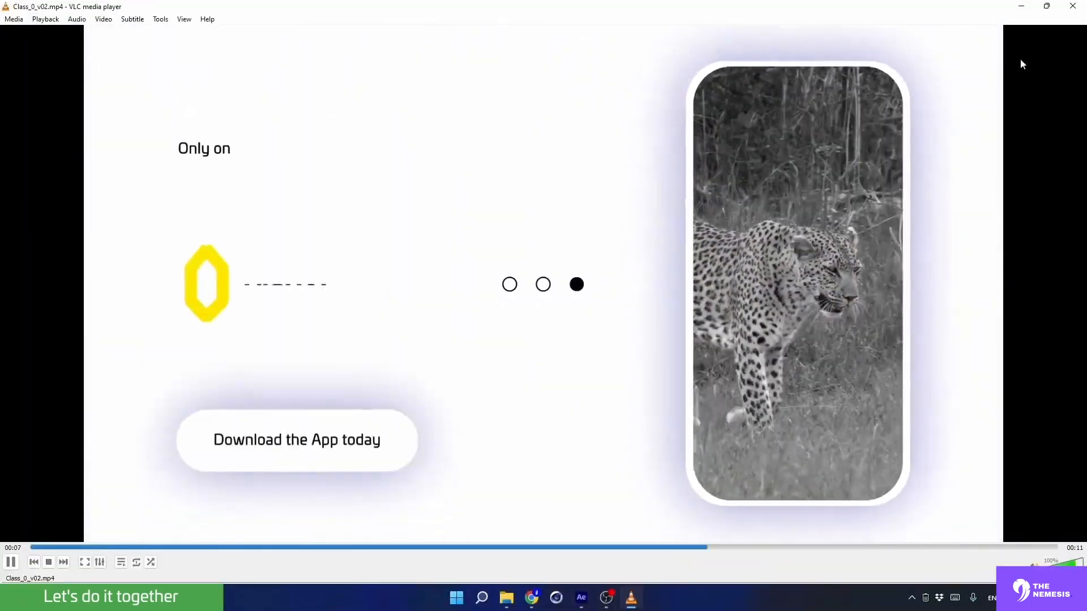
{"action": "left_click", "coordinate": [1065, 5]}
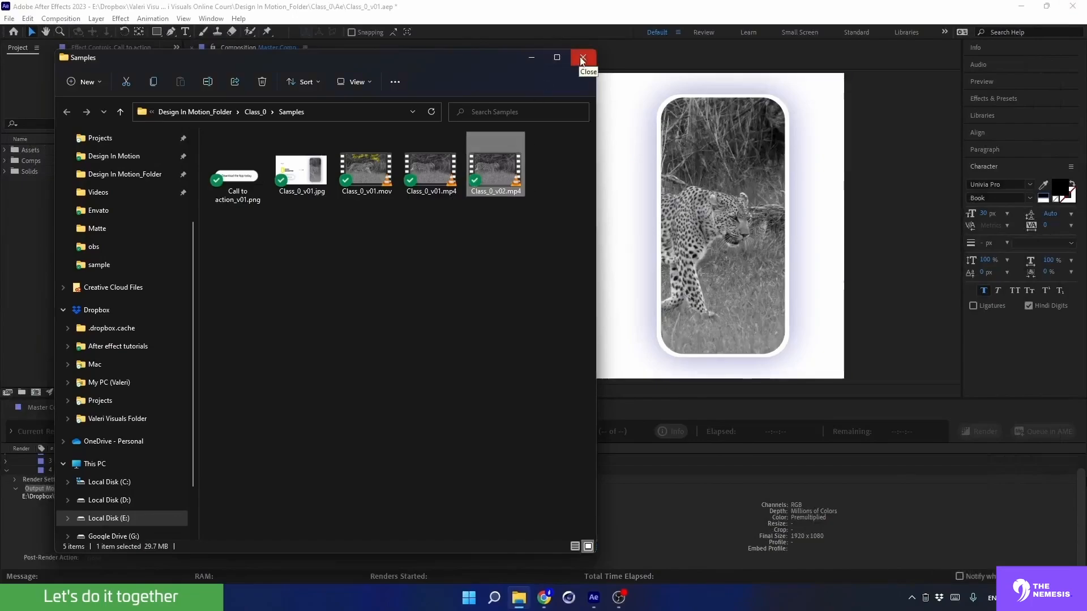
- Delete Class_0_v01.mp4 from the Samples folder and rename Class_0_v02.mp4 to Class_0_v01.mp4
{"action": "left_click", "coordinate": [433, 187]}
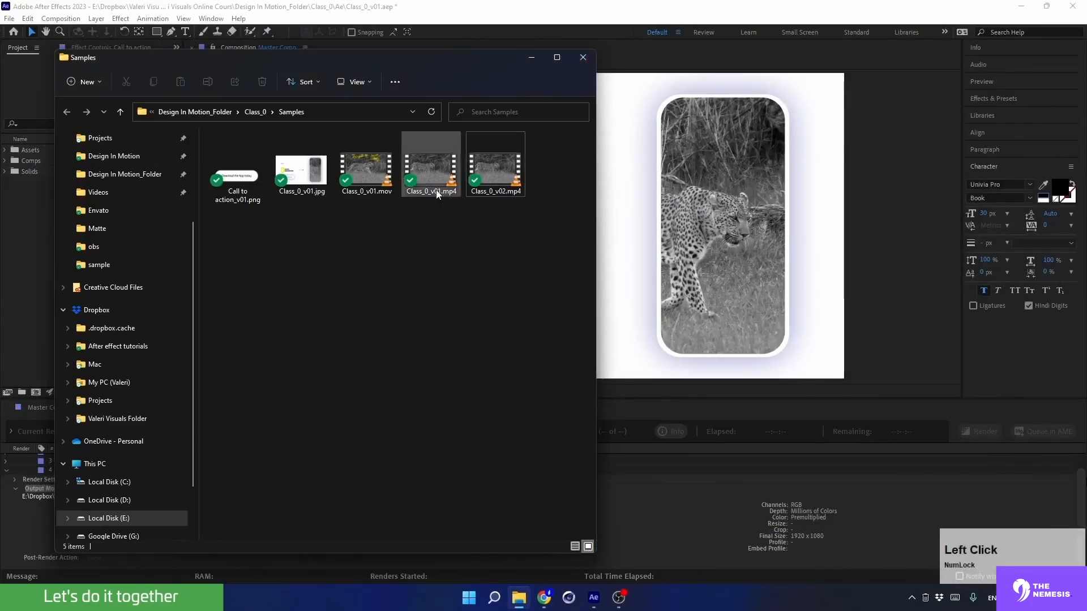
{"action": "key", "text": "Delete"}
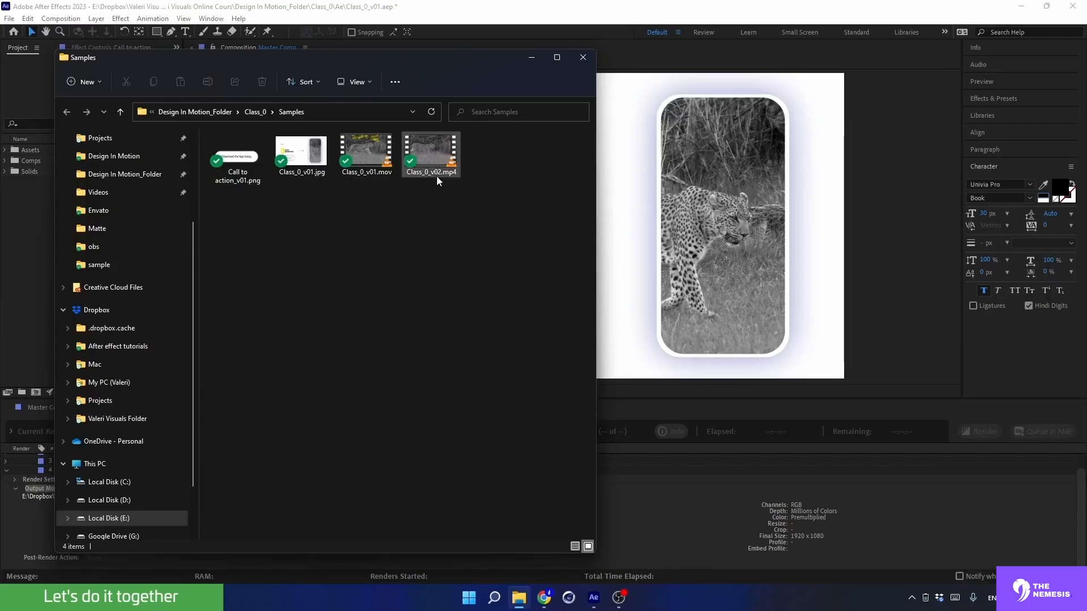
{"action": "left_click", "coordinate": [440, 173]}
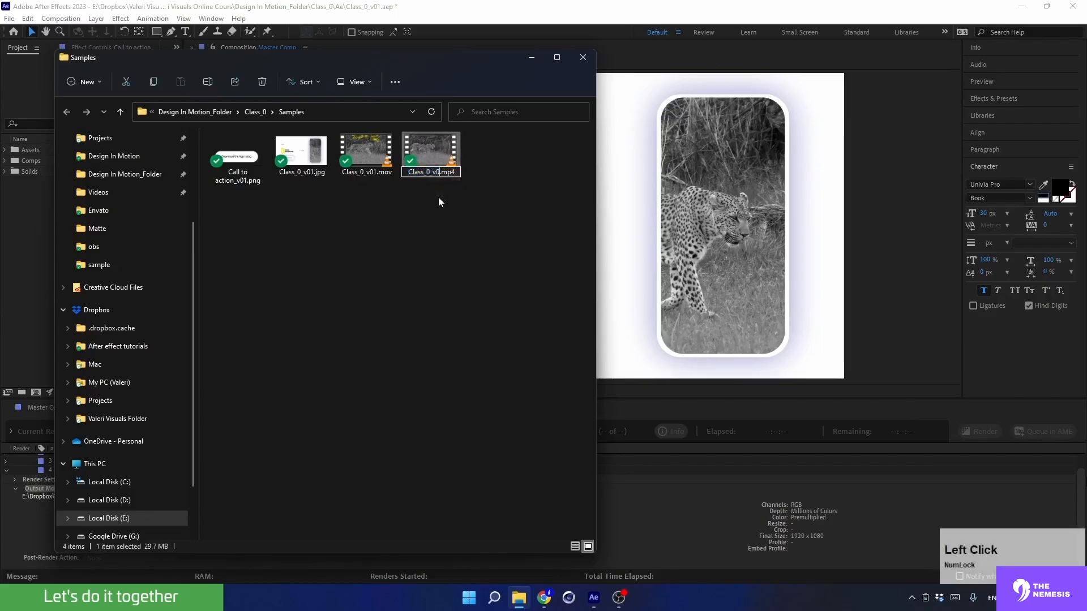
{"action": "left_click", "coordinate": [427, 227]}
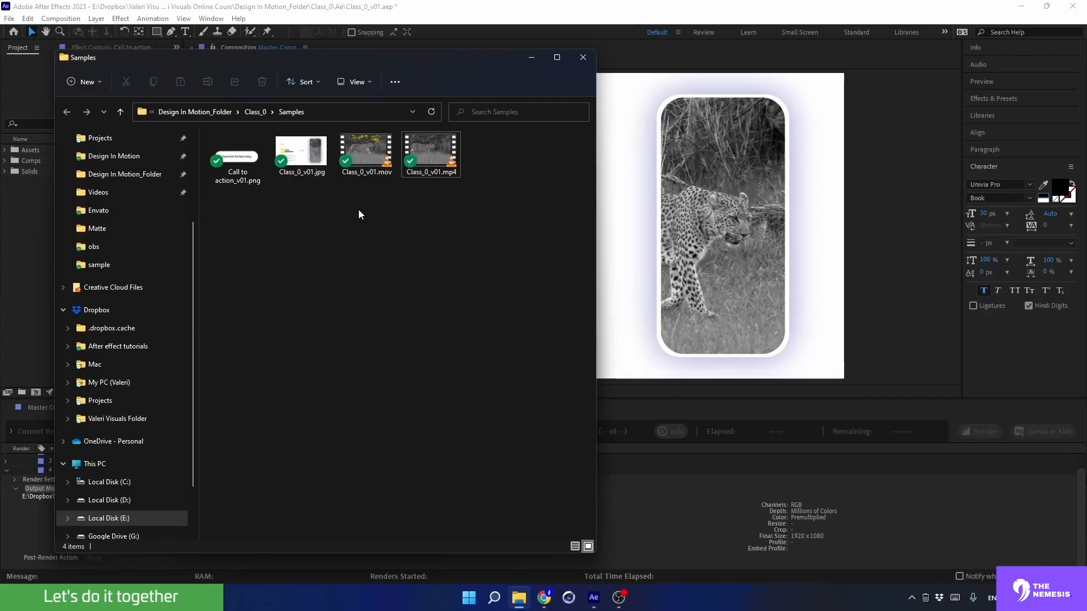
- Collapse the last finished Master Comp render item, minimize After Effects, and select Class_0_v01.mov in the Samples folder
{"action": "left_click", "coordinate": [7, 476]}
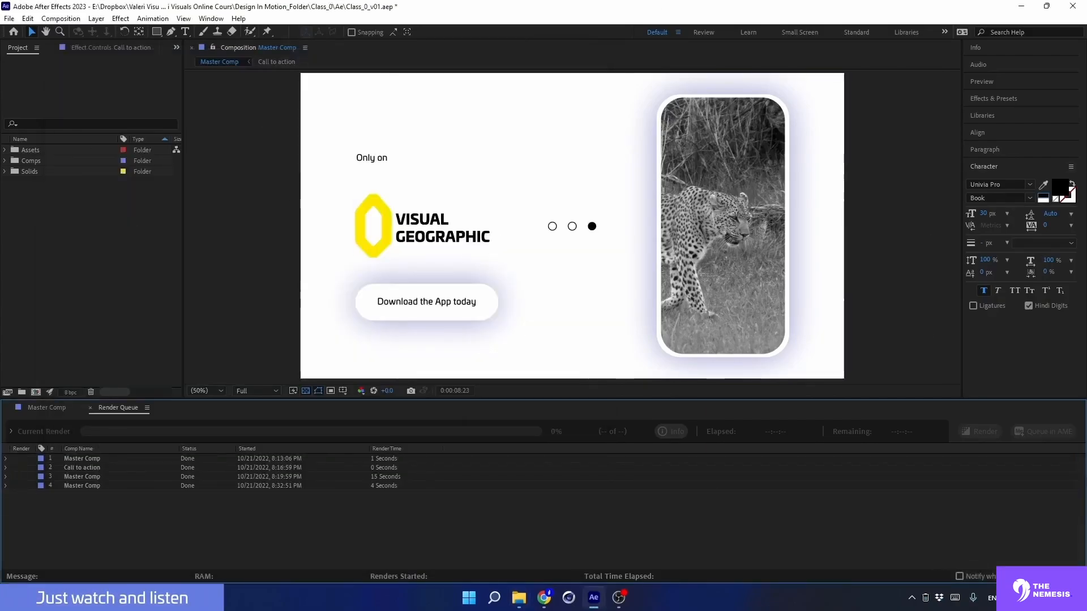
{"action": "left_click", "coordinate": [1024, 8]}
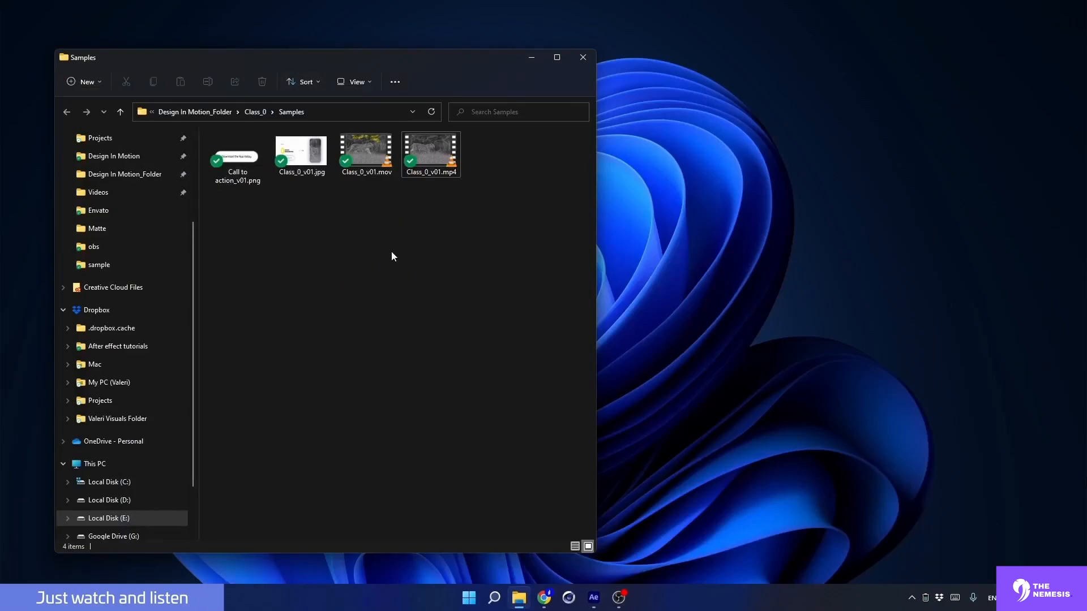
{"action": "left_click", "coordinate": [371, 152]}
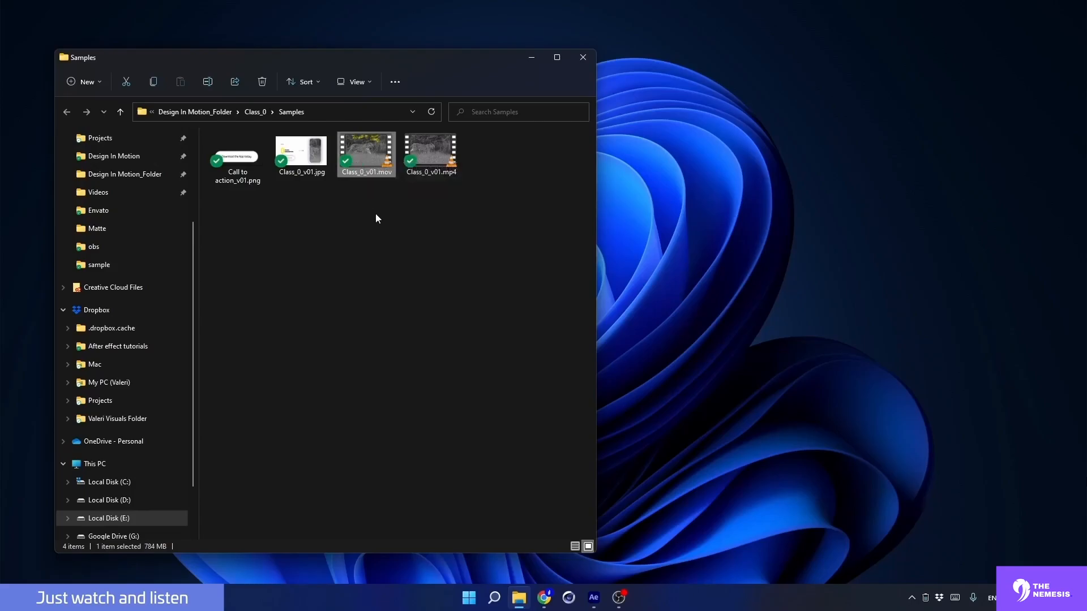
- Launch Adobe Media Encoder 2023 and add Class_0_v01.mov from the Samples folder to its encoding queue
{"action": "left_click", "coordinate": [494, 600]}
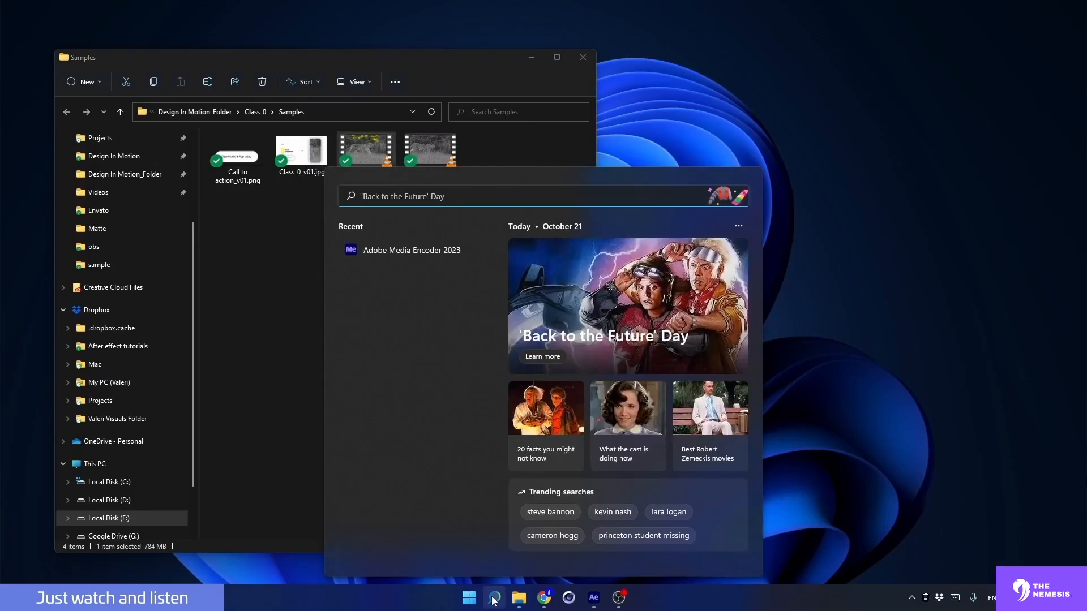
{"action": "type", "text": "media enc"}
{"action": "left_click", "coordinate": [430, 294]}
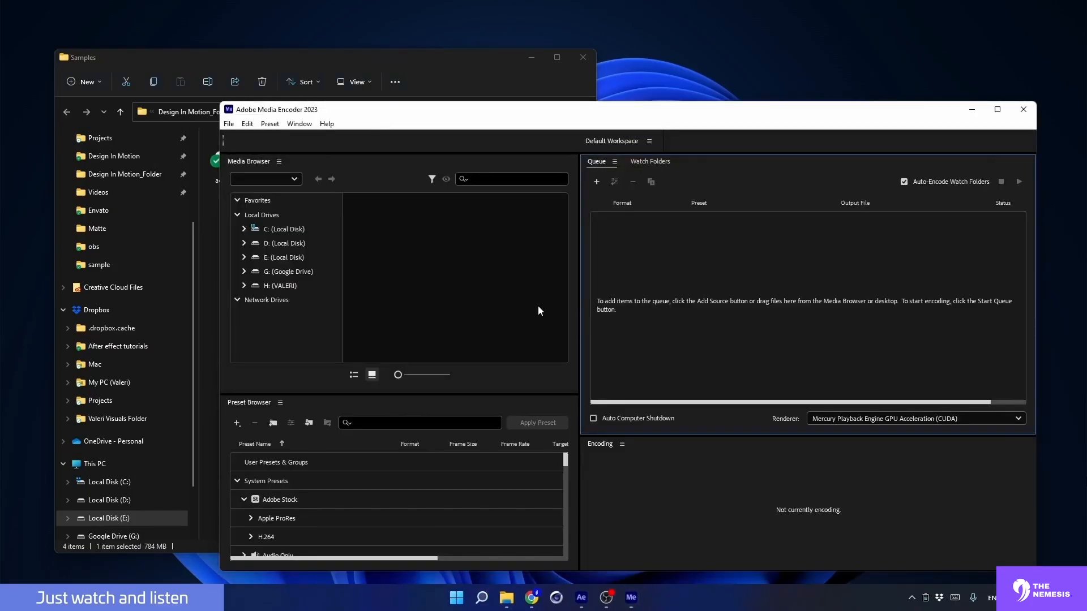
{"action": "left_click_drag", "start_coordinate": [221, 103], "coordinate": [411, 193]}
{"action": "left_click", "coordinate": [357, 161]}
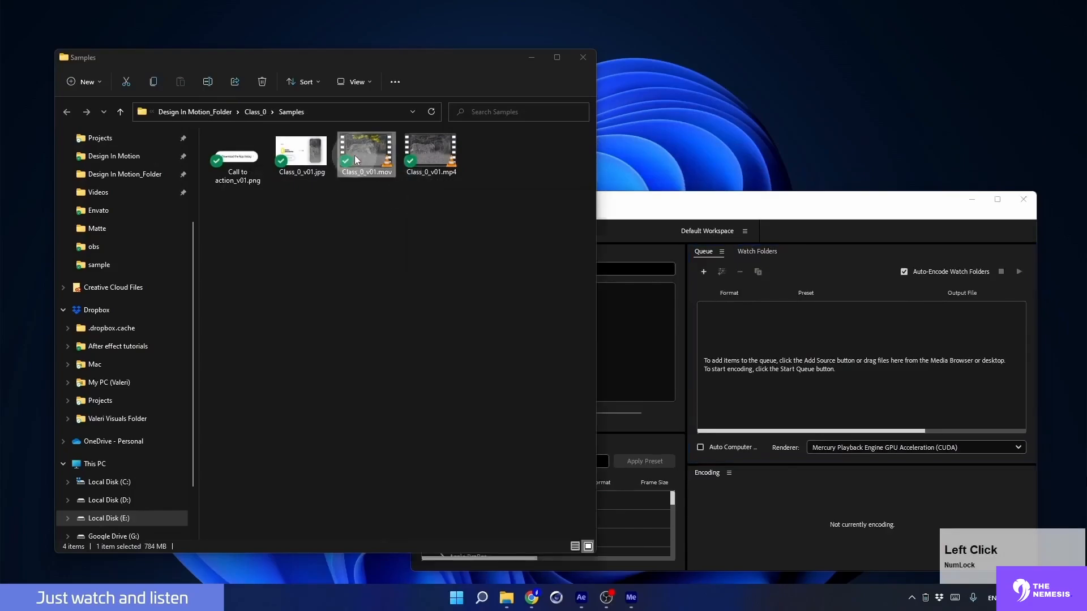
{"action": "left_click_drag", "start_coordinate": [357, 160], "coordinate": [859, 348]}
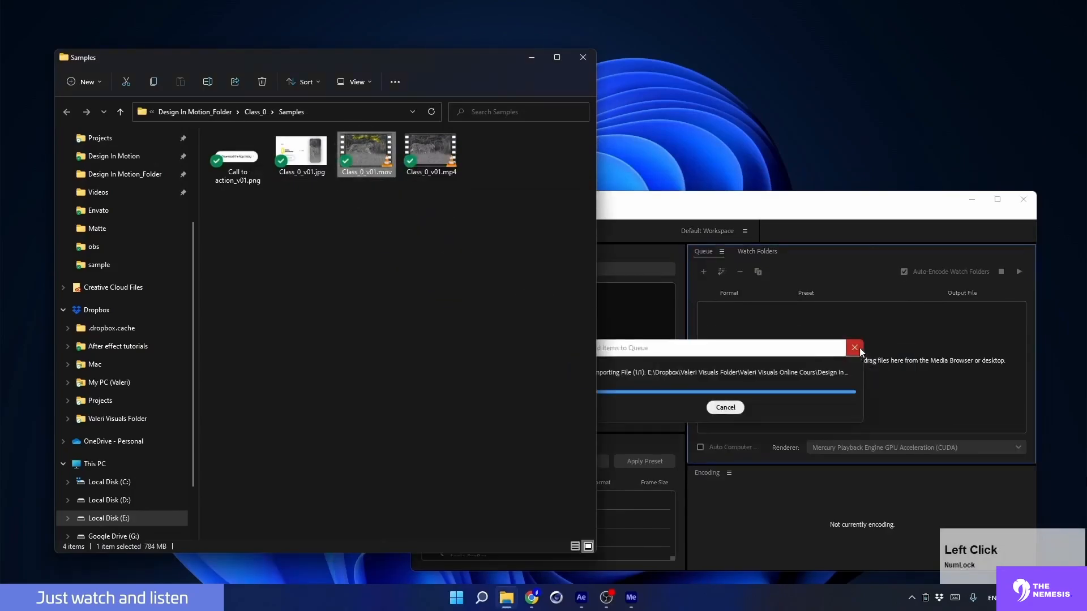
{"action": "left_click_drag", "start_coordinate": [733, 201], "coordinate": [595, 112]}
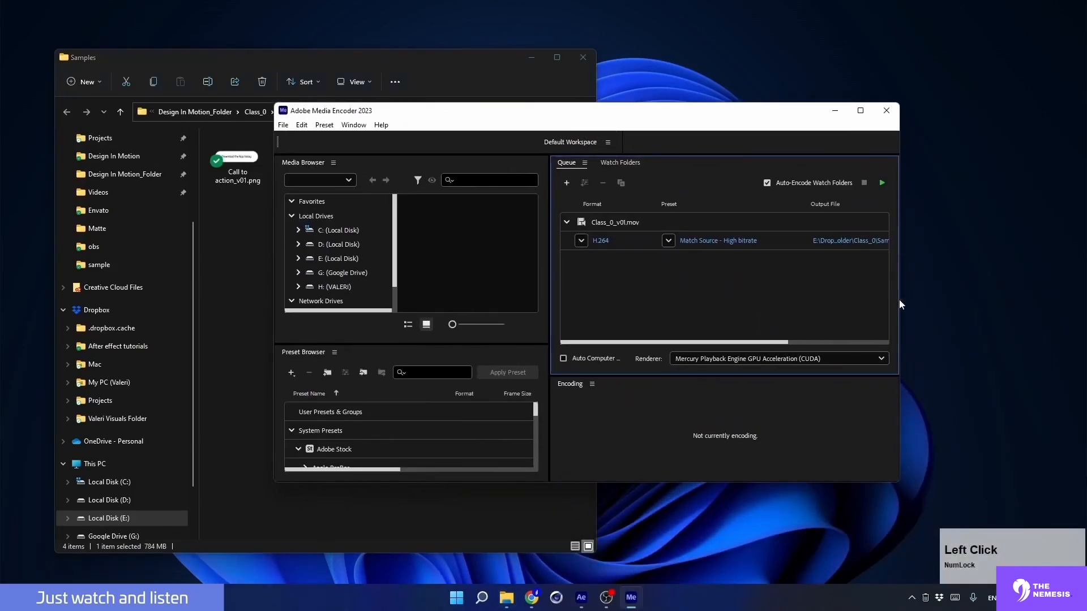
{"action": "left_click_drag", "start_coordinate": [900, 304], "coordinate": [1003, 311]}
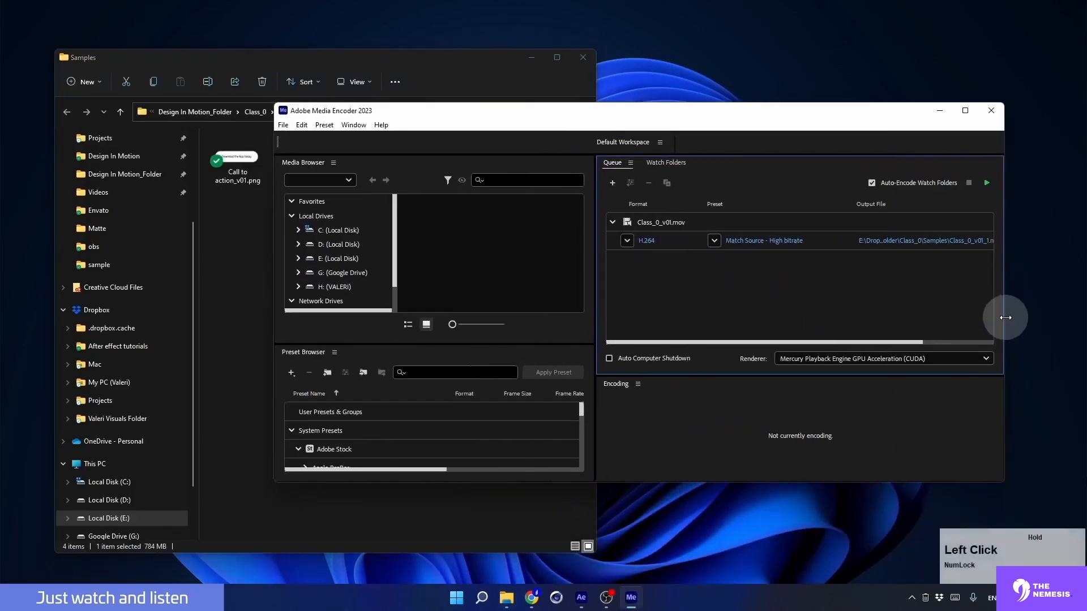
- Set the queued clip's H.264 export to a 50 Mbps target bitrate with maximum render quality and maximum depth, and accept the settings
{"action": "left_click", "coordinate": [647, 241]}
{"action": "scroll", "coordinate": [642, 345], "scroll_direction": "down", "scroll_amount": 2}
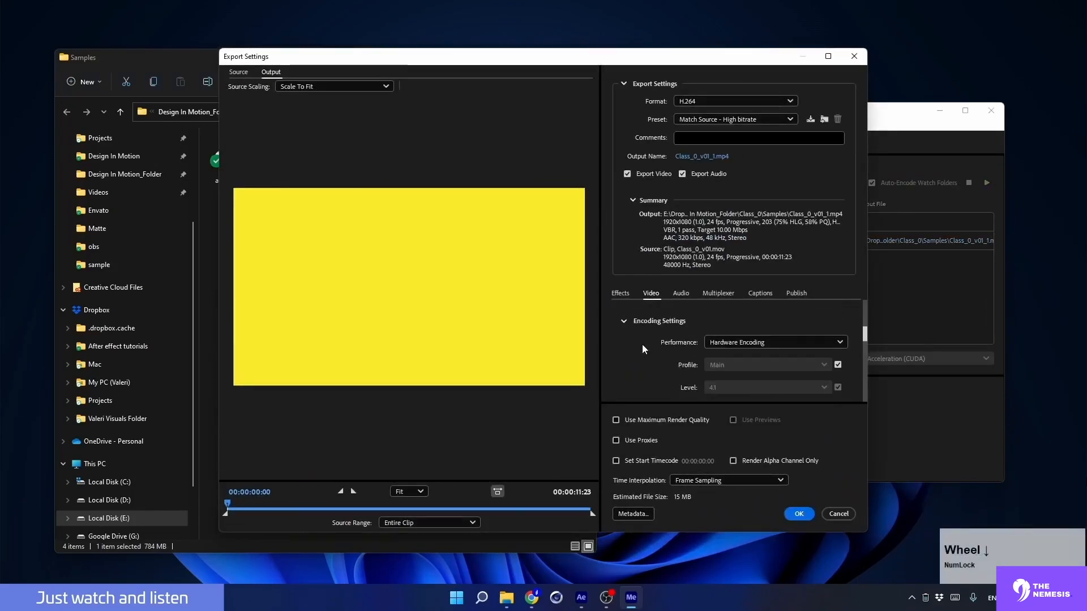
{"action": "scroll", "coordinate": [642, 347], "scroll_direction": "down", "scroll_amount": 5}
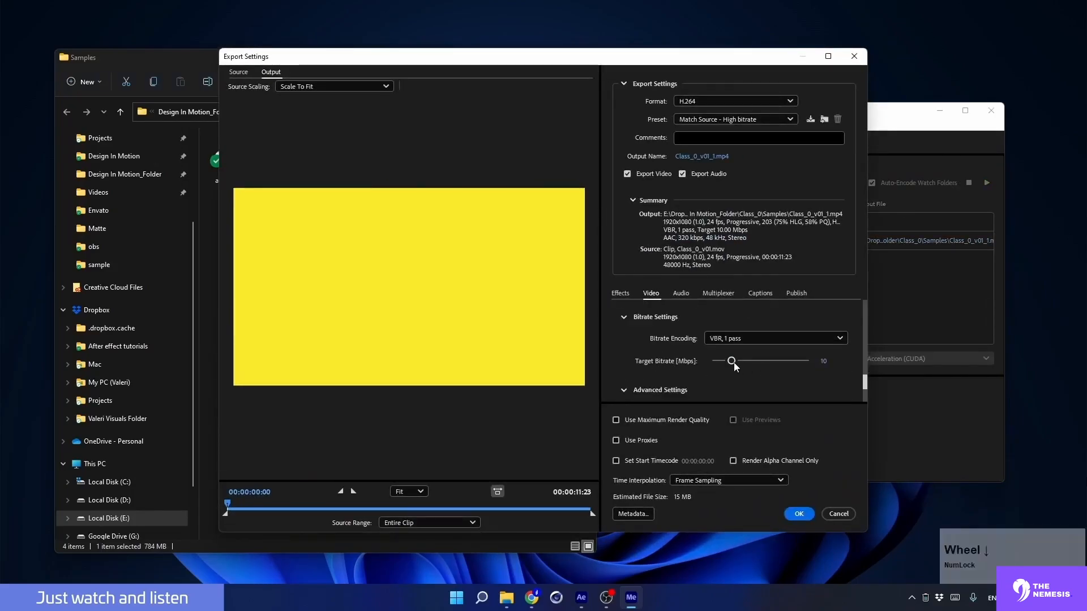
{"action": "left_click_drag", "start_coordinate": [733, 361], "coordinate": [826, 364]}
{"action": "left_click", "coordinate": [616, 420]}
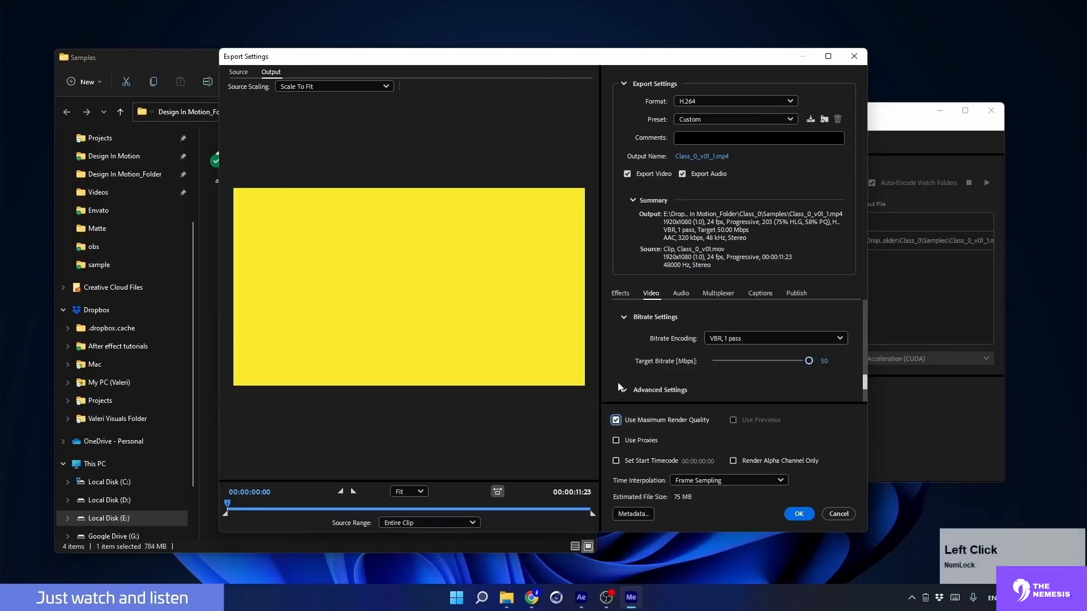
{"action": "scroll", "coordinate": [615, 376], "scroll_direction": "up", "scroll_amount": 4}
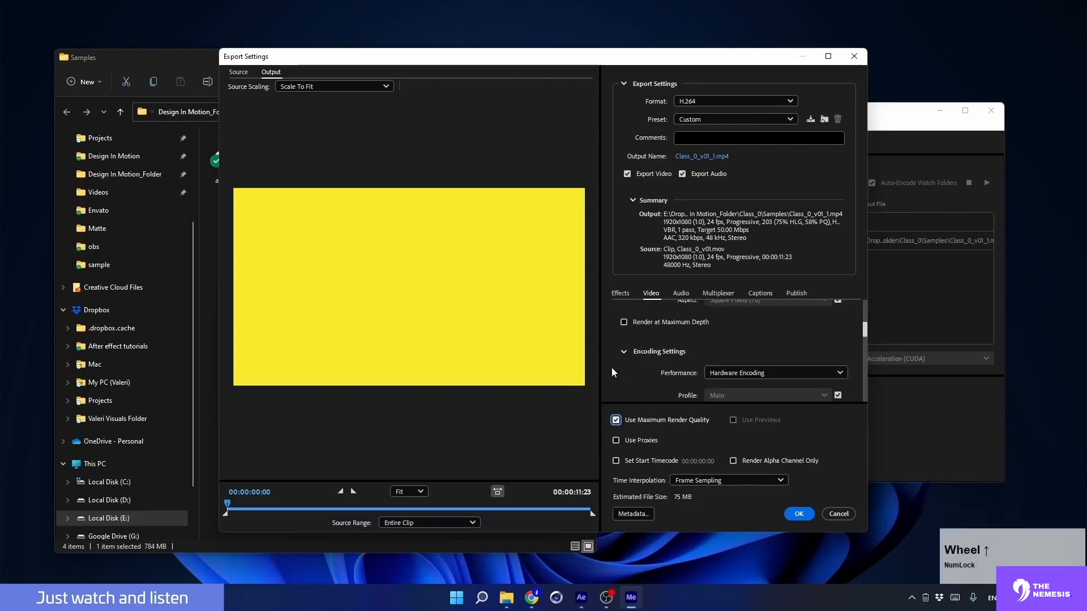
{"action": "left_click", "coordinate": [624, 322]}
{"action": "left_click", "coordinate": [798, 514]}
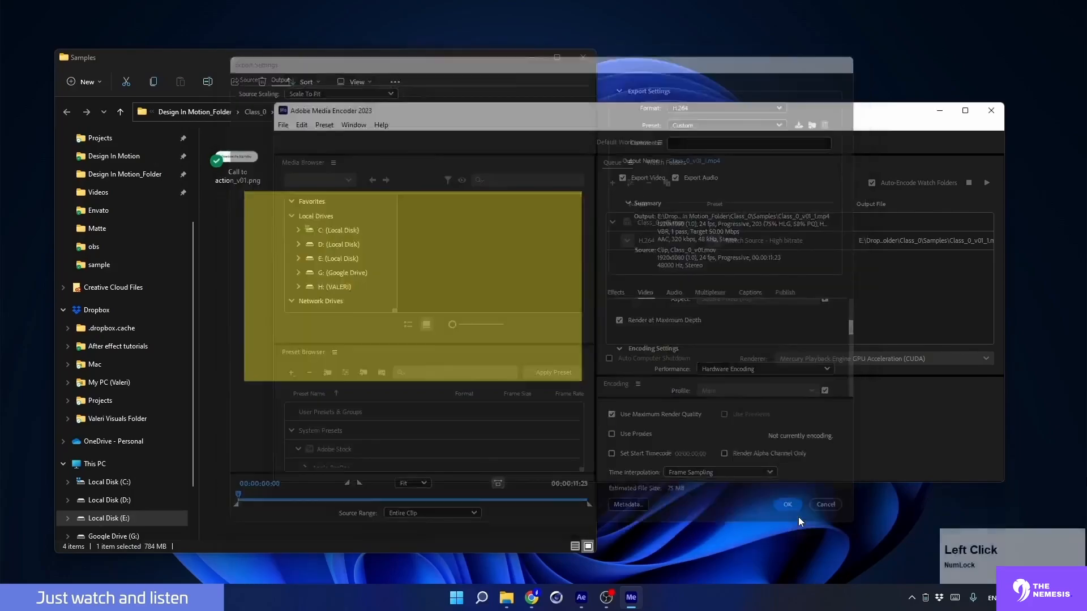
- View the output file's save location without saving, remove Class_0_v01.mov from the encoding queue, and close Media Encoder
{"action": "left_click", "coordinate": [878, 242]}
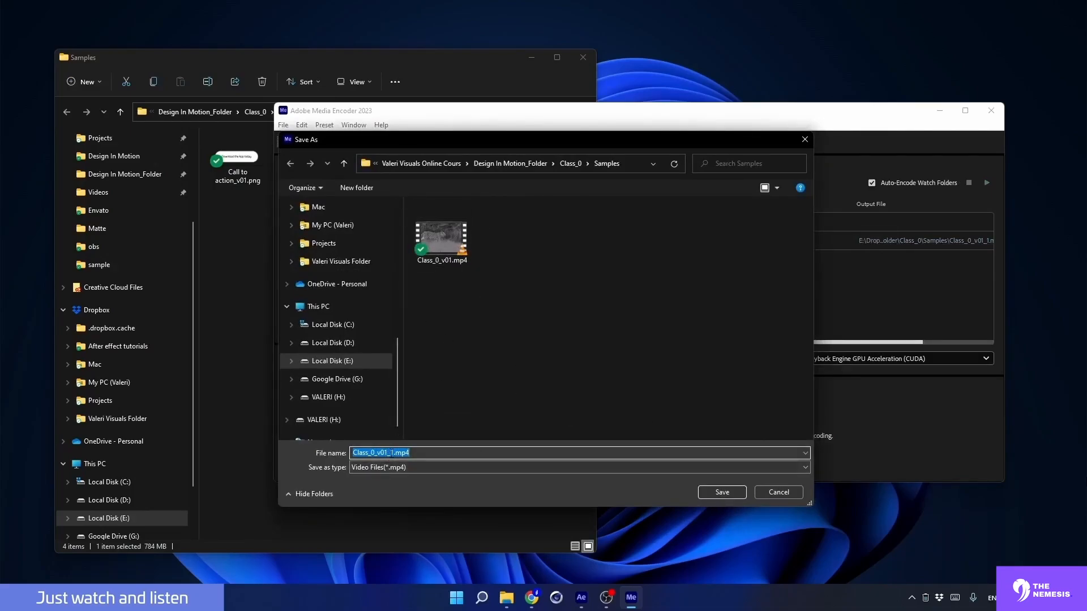
{"action": "left_click", "coordinate": [804, 139]}
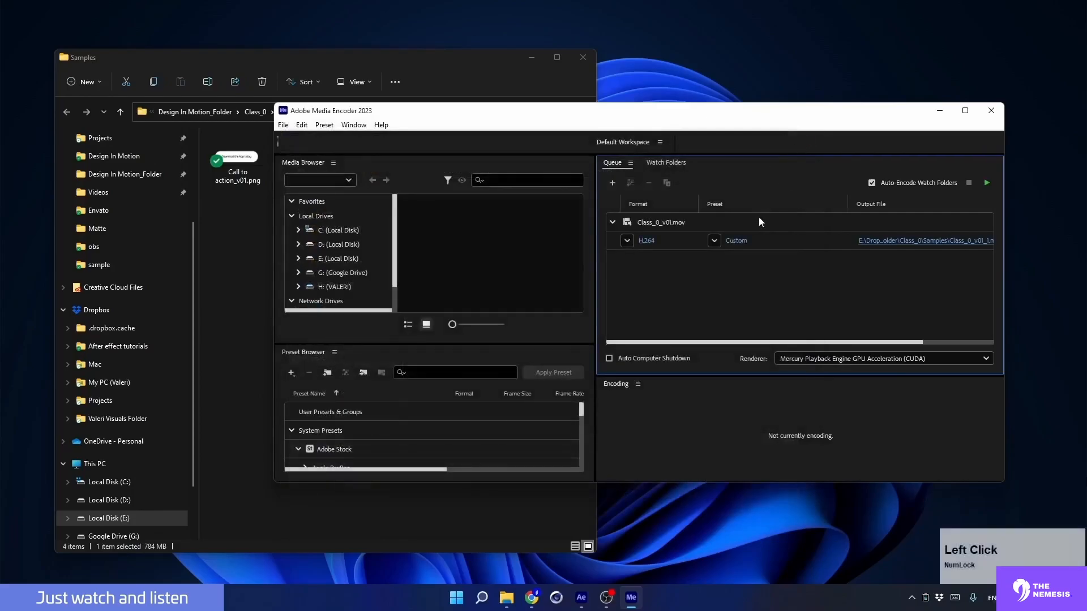
{"action": "left_click_drag", "start_coordinate": [837, 294], "coordinate": [767, 209]}
{"action": "key", "text": "Delete"}
{"action": "key", "text": "Return"}
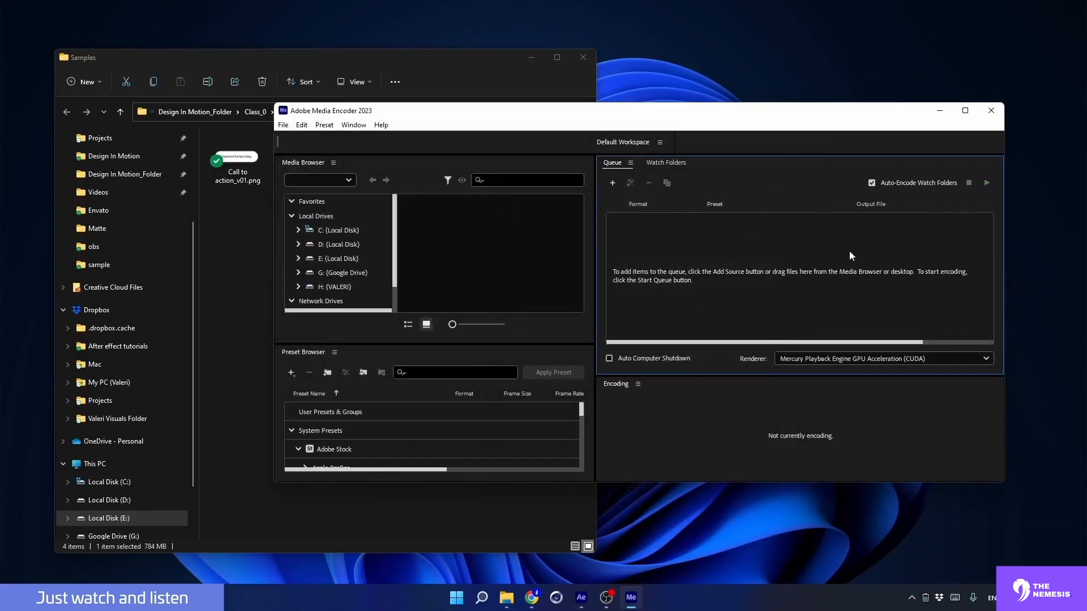
{"action": "left_click", "coordinate": [990, 111]}
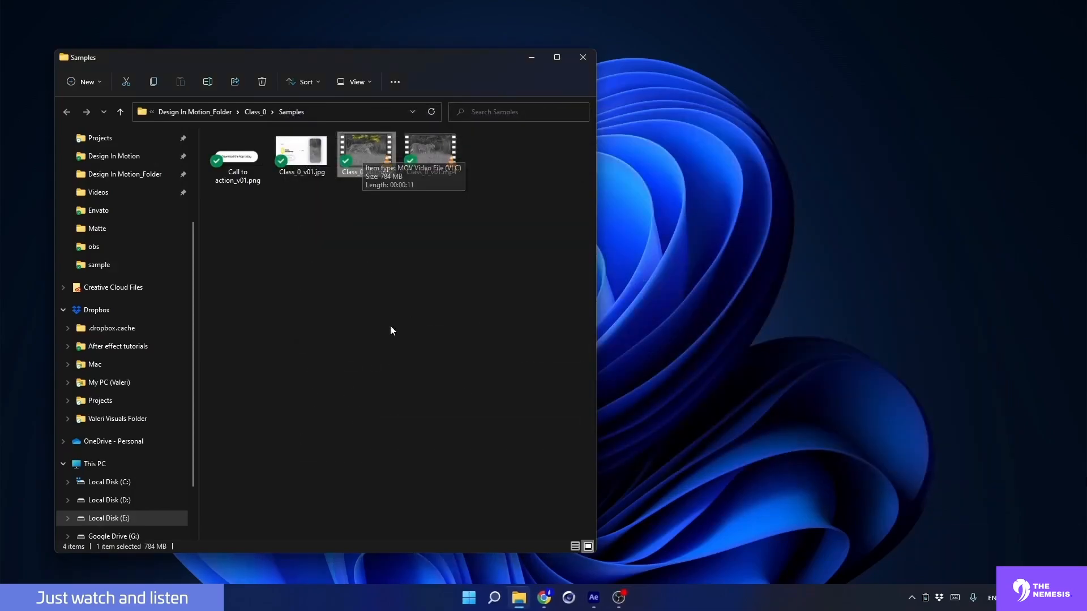
- Switch back to After Effects and close the Render Queue to return to the Master Comp timeline
{"action": "left_click", "coordinate": [594, 597]}
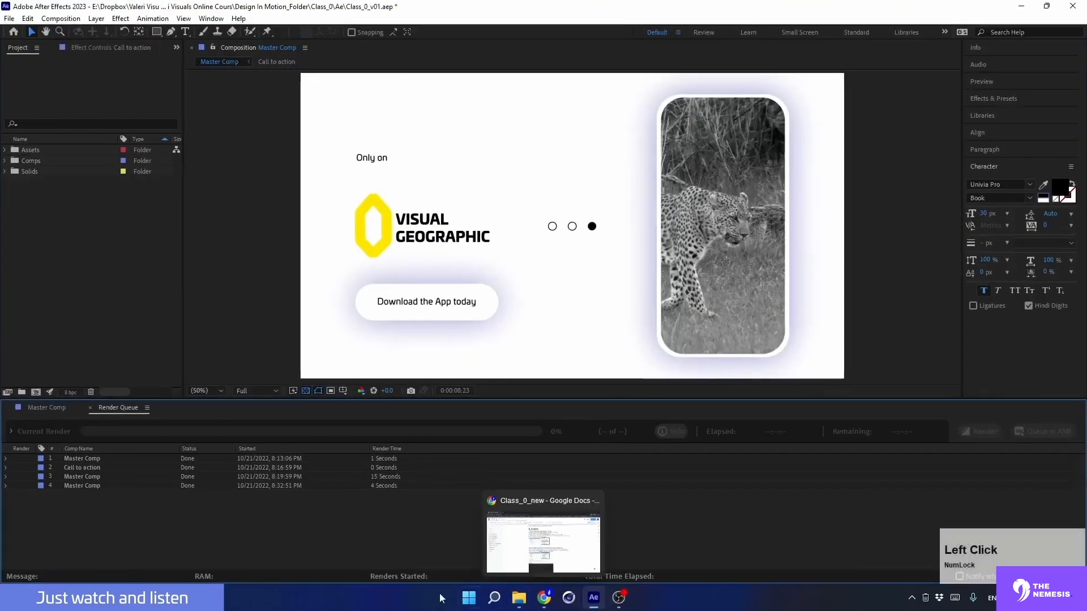
{"action": "left_click", "coordinate": [66, 487]}
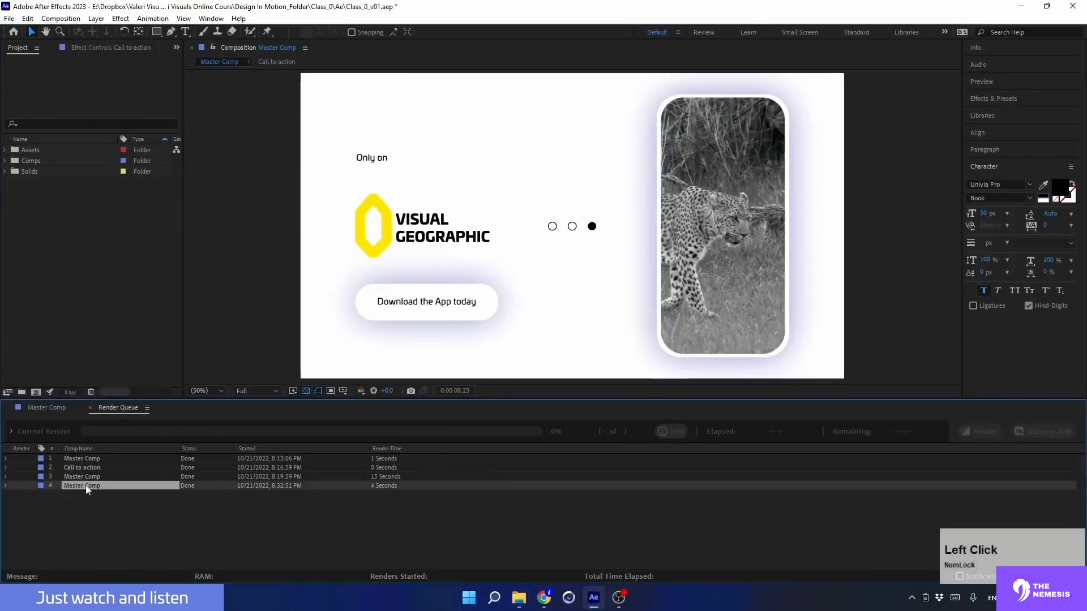
{"action": "left_click", "coordinate": [90, 408]}
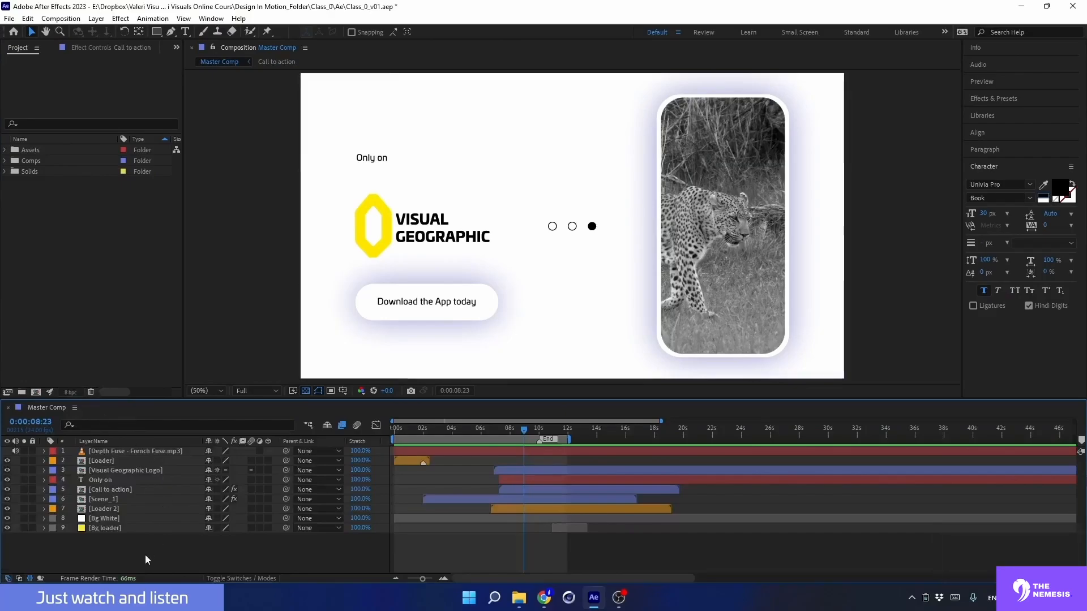